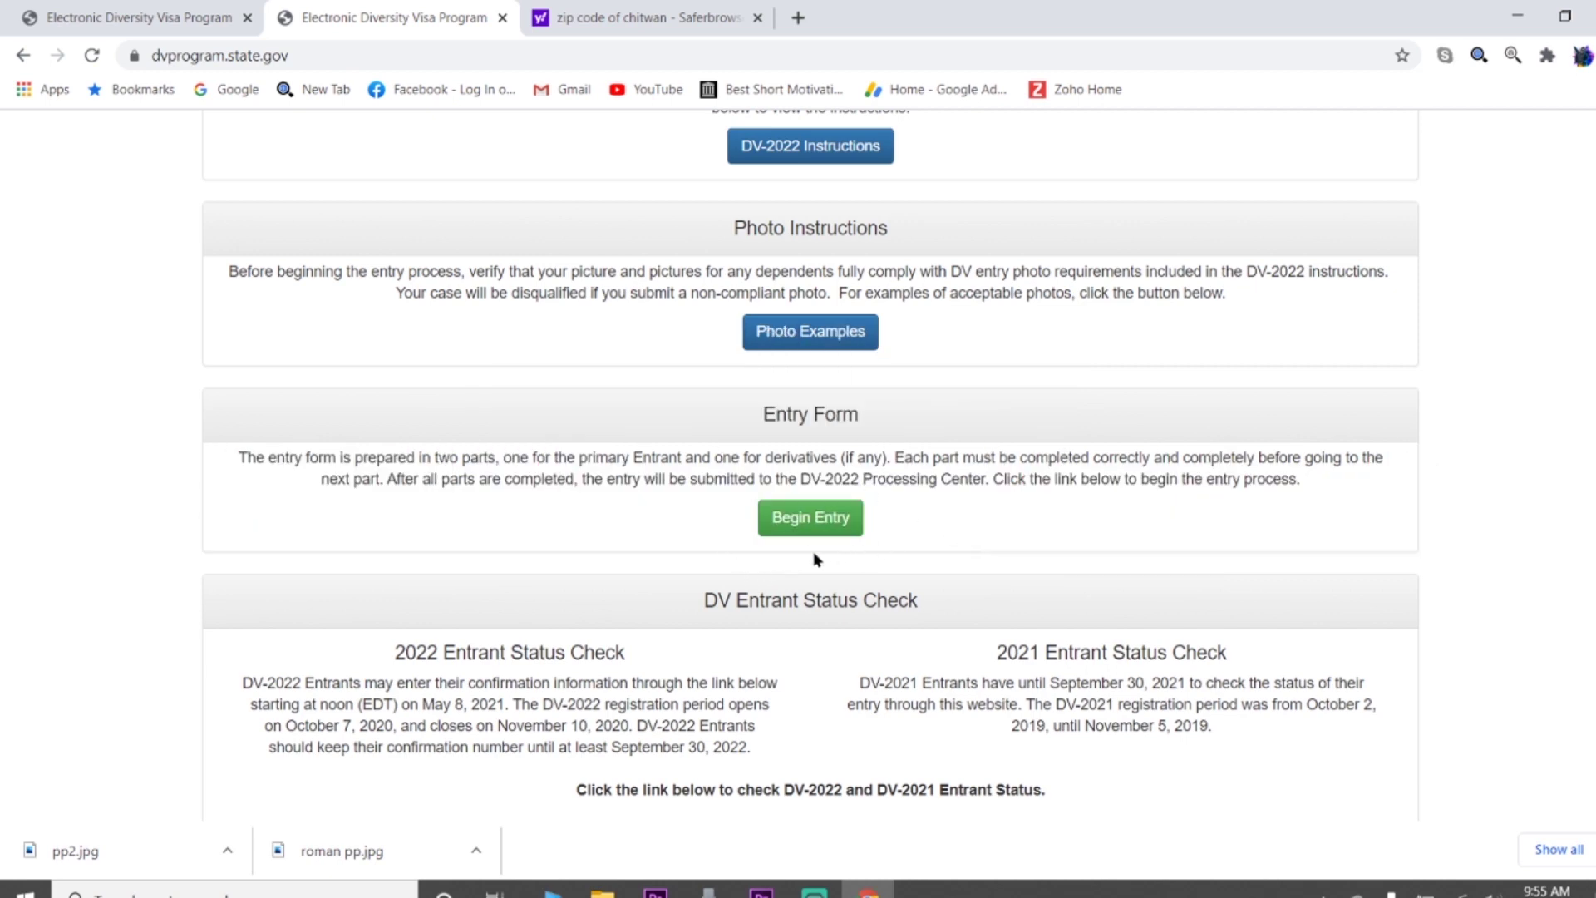
# Begin a new DV-2022 entry and submit the displayed captcha authentication code
pyautogui.click(802, 524)
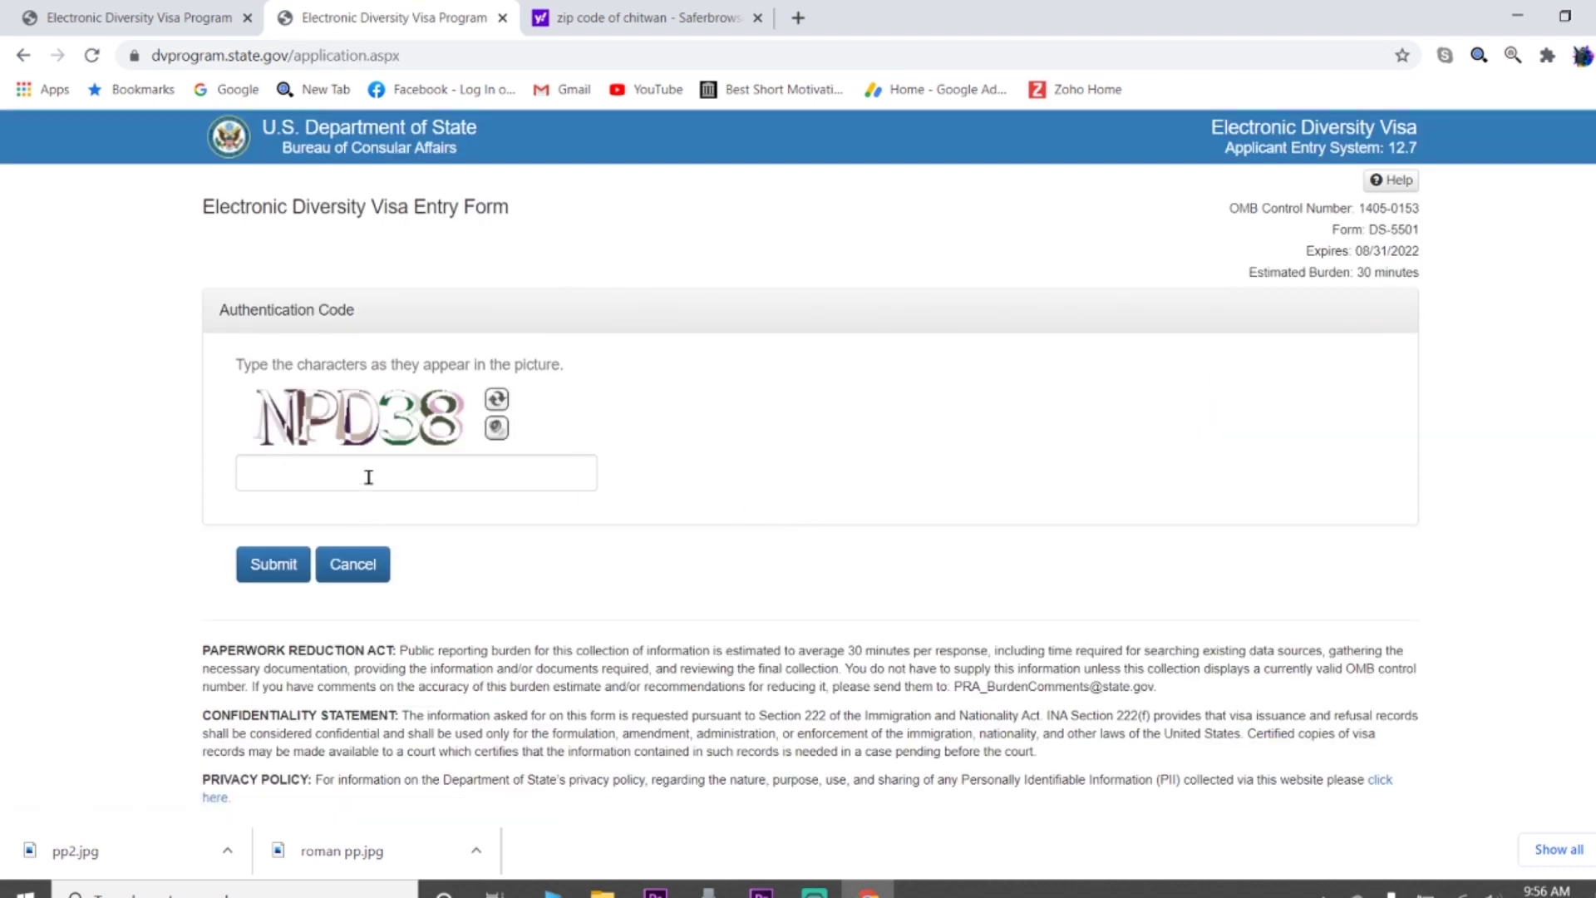
pyautogui.click(312, 481)
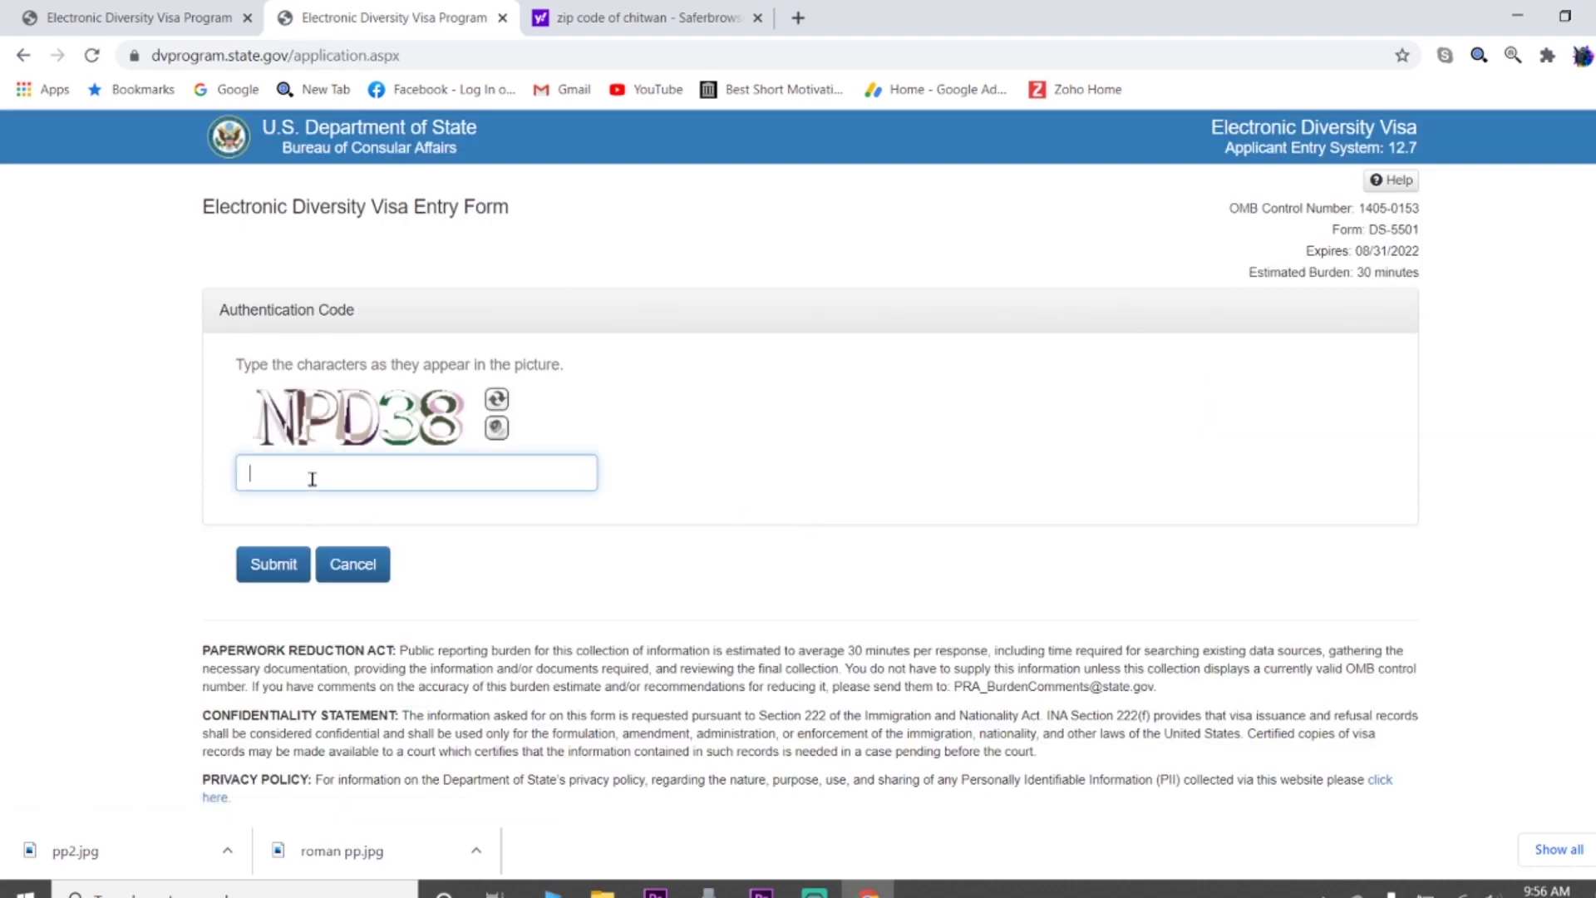
pyautogui.write('NPD38')
pyautogui.click(286, 567)
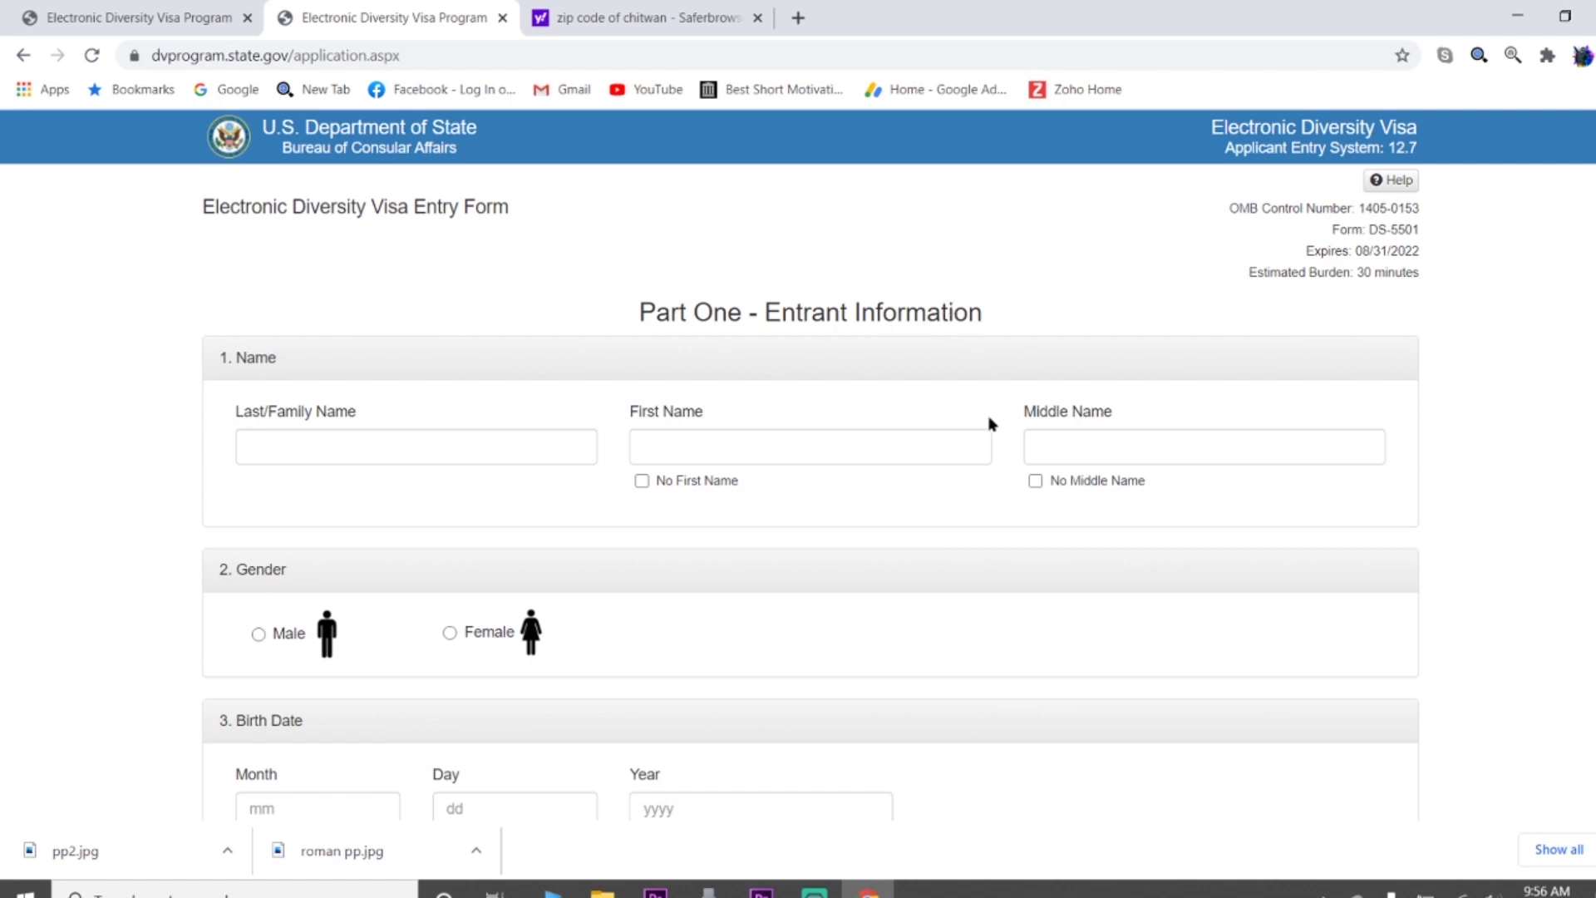
# Scroll through the empty Part One – Entrant Information form
pyautogui.scroll(-5, 838, 515)
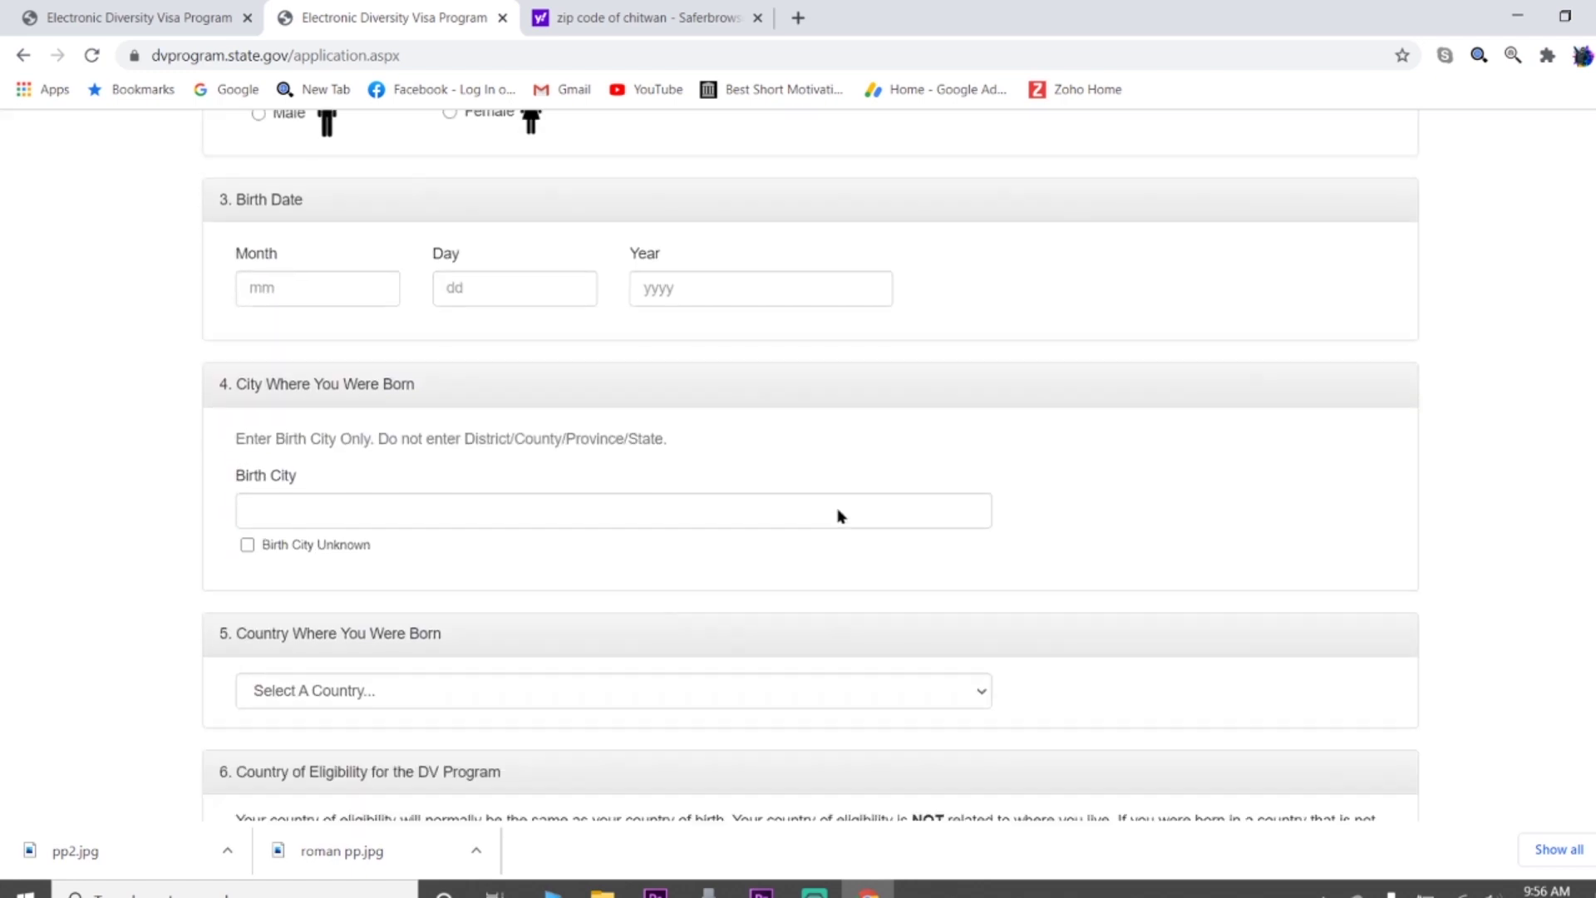
pyautogui.scroll(3, 838, 508)
pyautogui.scroll(-7, 736, 698)
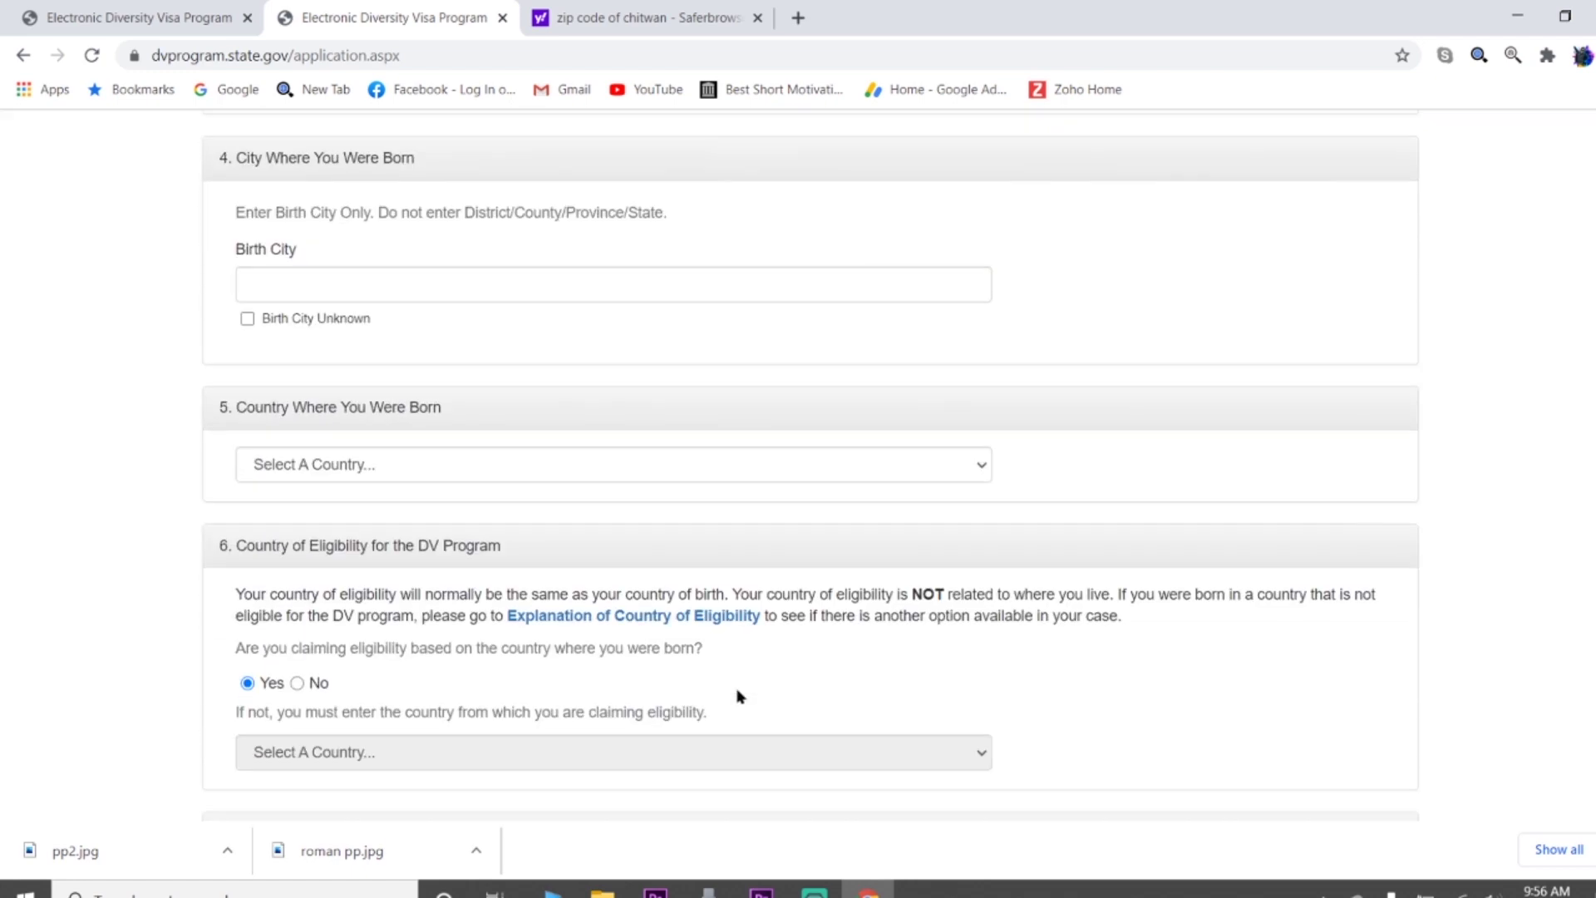
pyautogui.scroll(14, 736, 696)
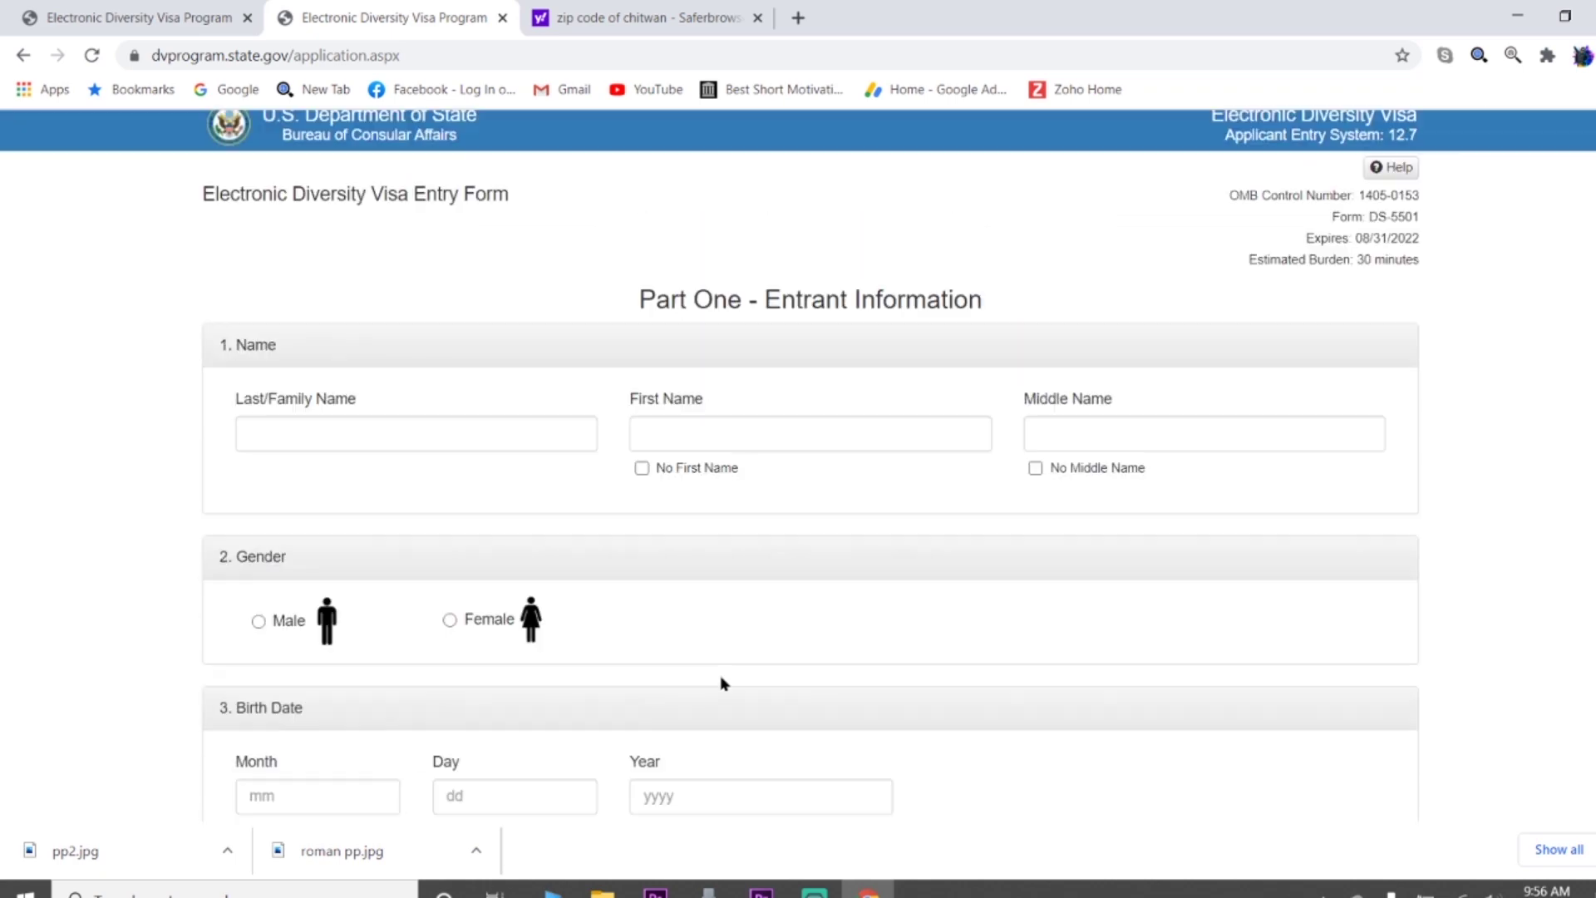
pyautogui.scroll(-1, 250, 266)
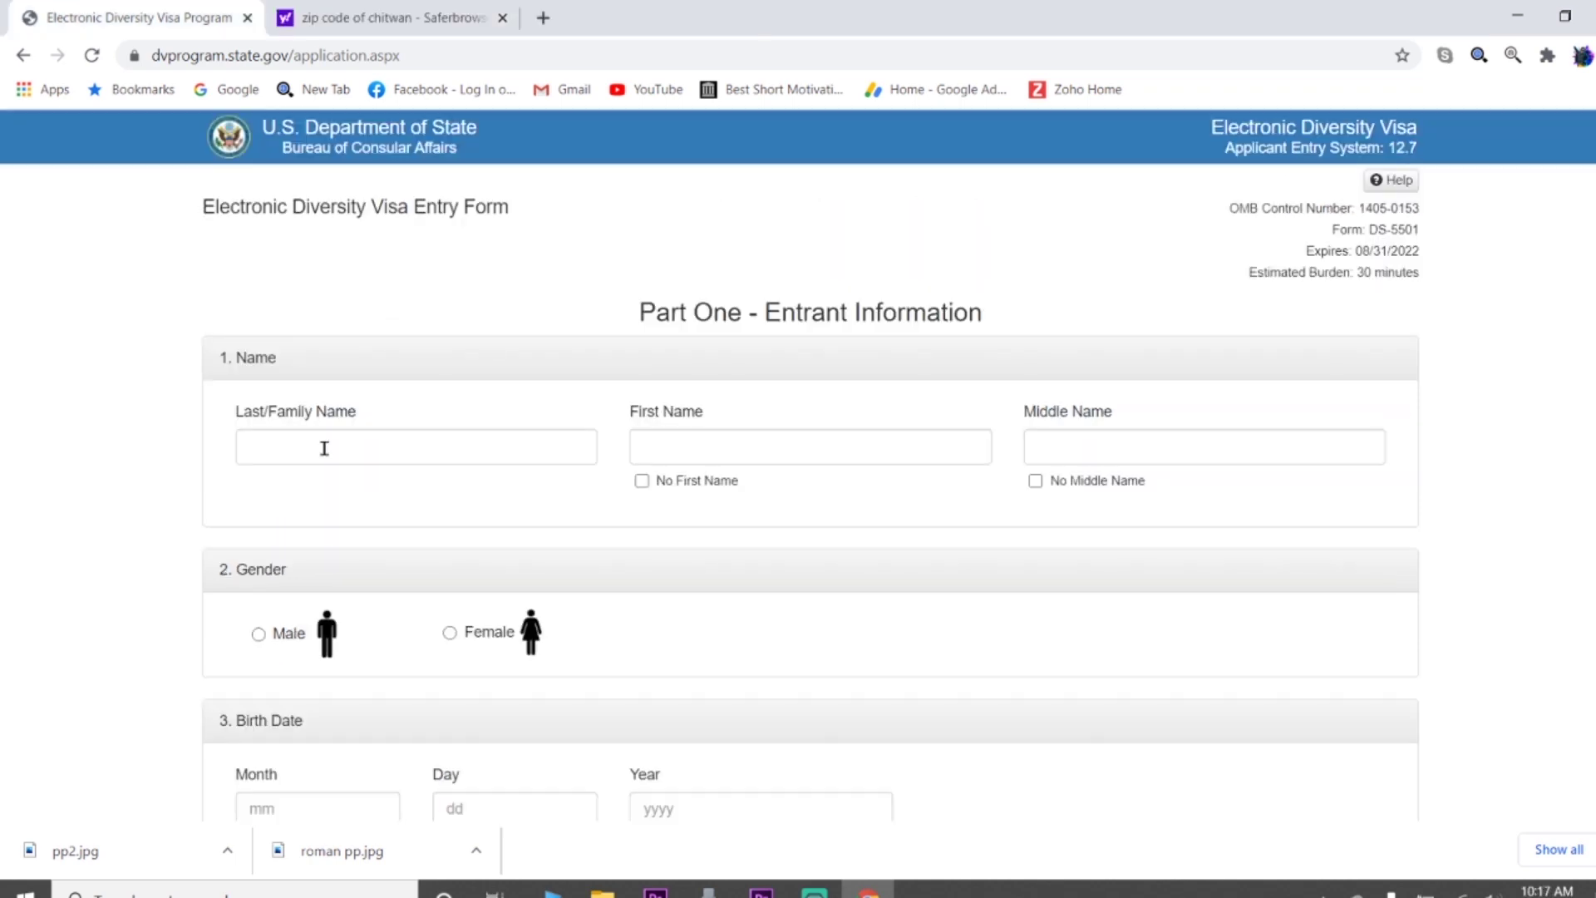
# Enter the entrant's last and first names and tick No Middle Name
pyautogui.click(324, 448)
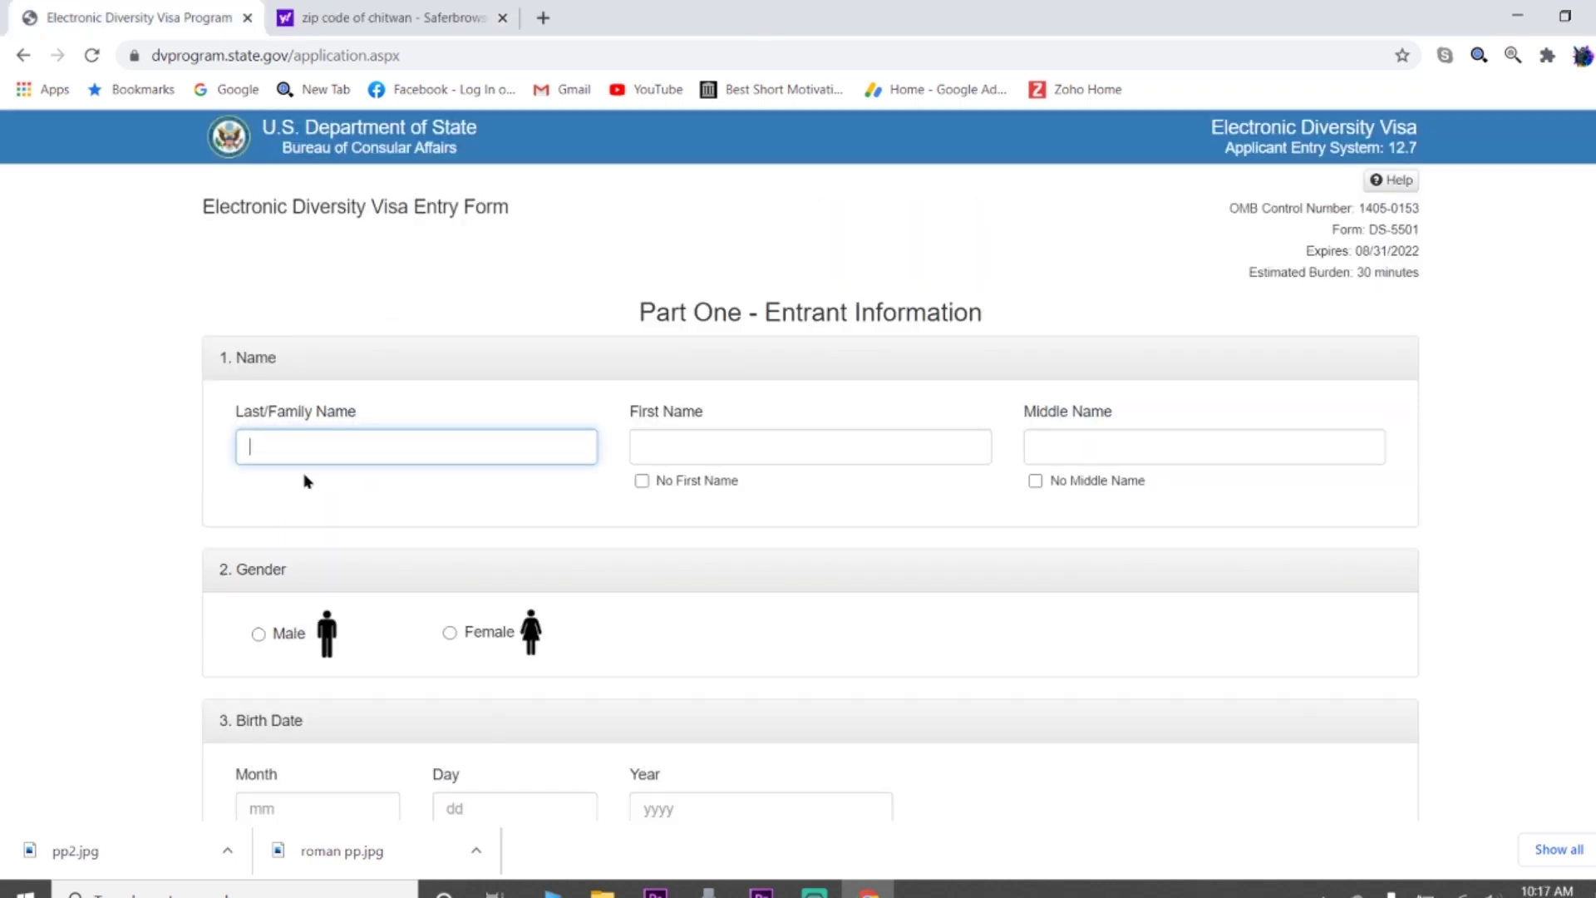
pyautogui.press('Tab')
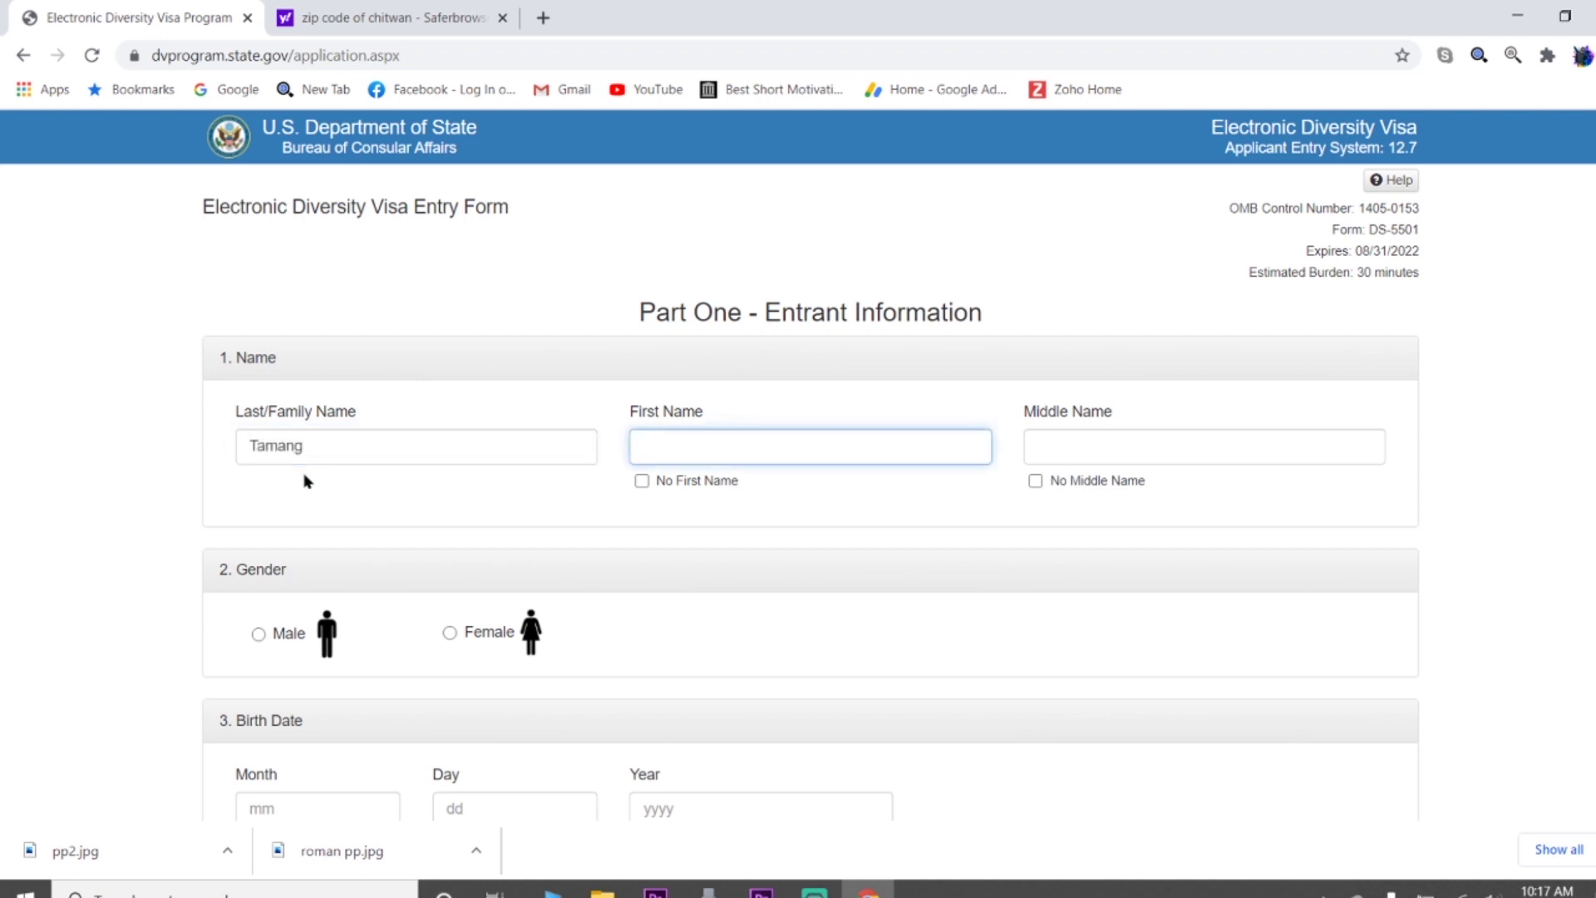
pyautogui.press('Tab')
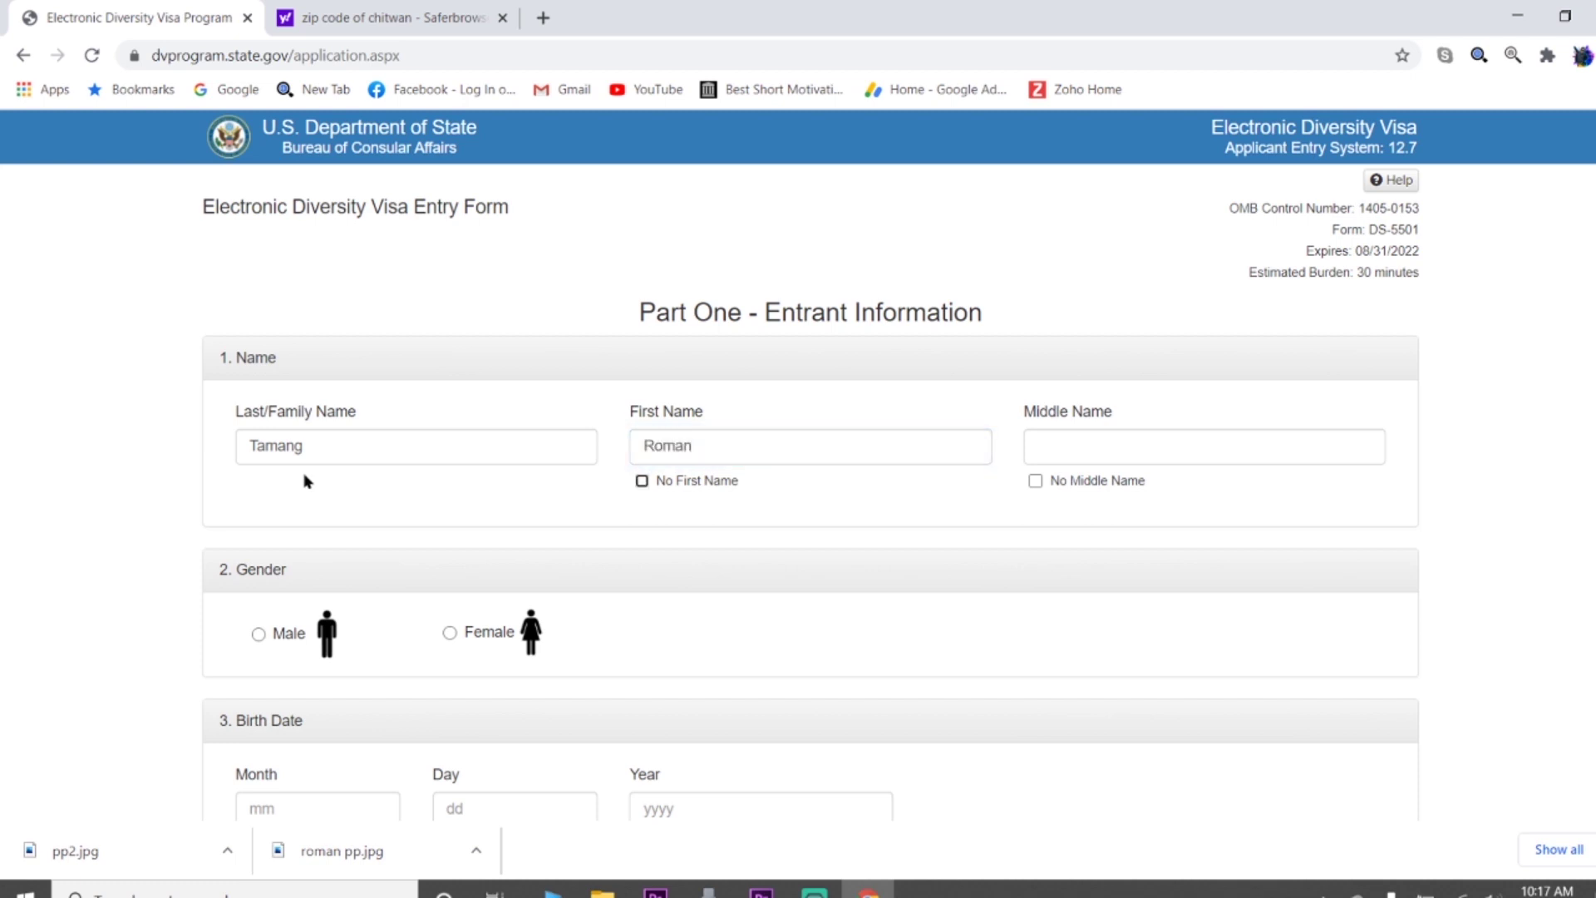
pyautogui.click(1035, 480)
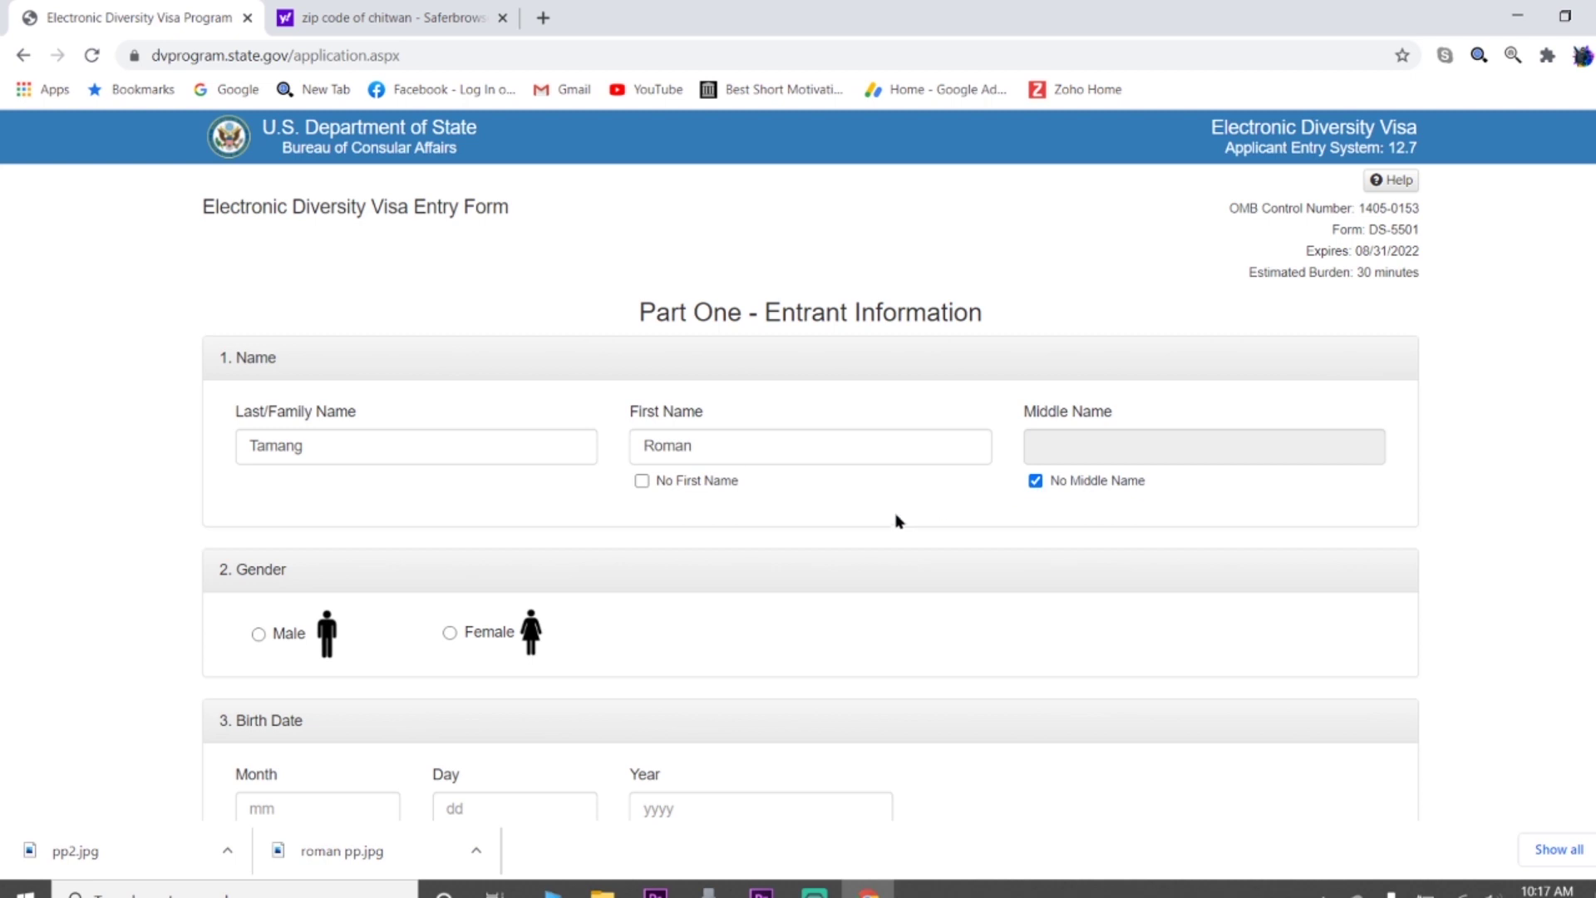
pyautogui.scroll(-3, 896, 519)
pyautogui.click(258, 421)
pyautogui.click(284, 592)
pyautogui.press('Tab')
pyautogui.press('Tab')
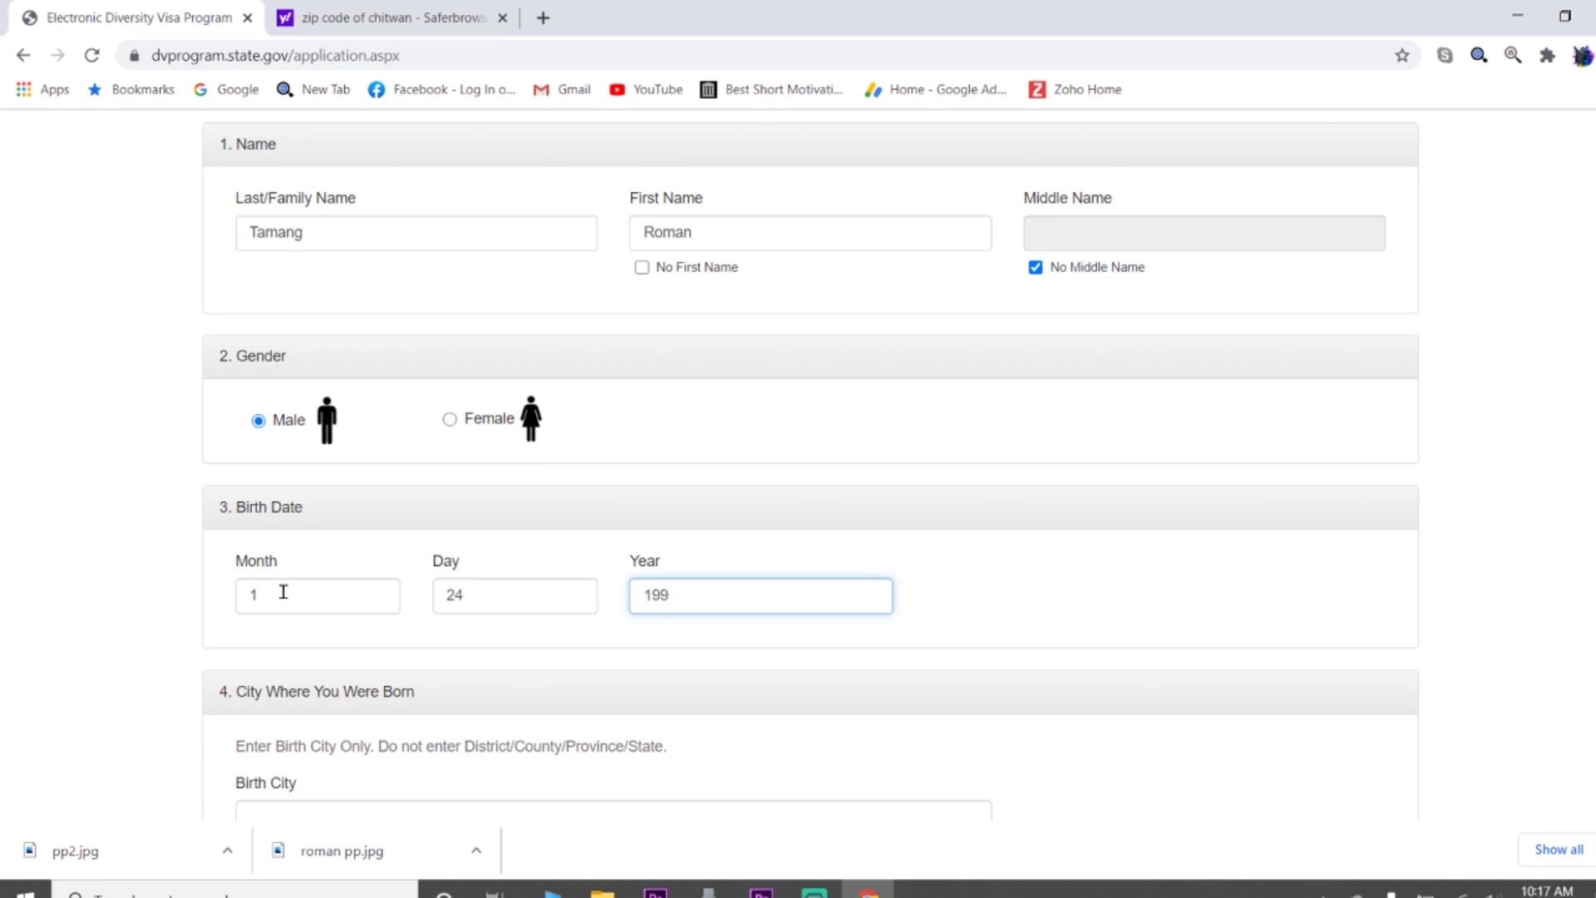
pyautogui.scroll(-2, 284, 592)
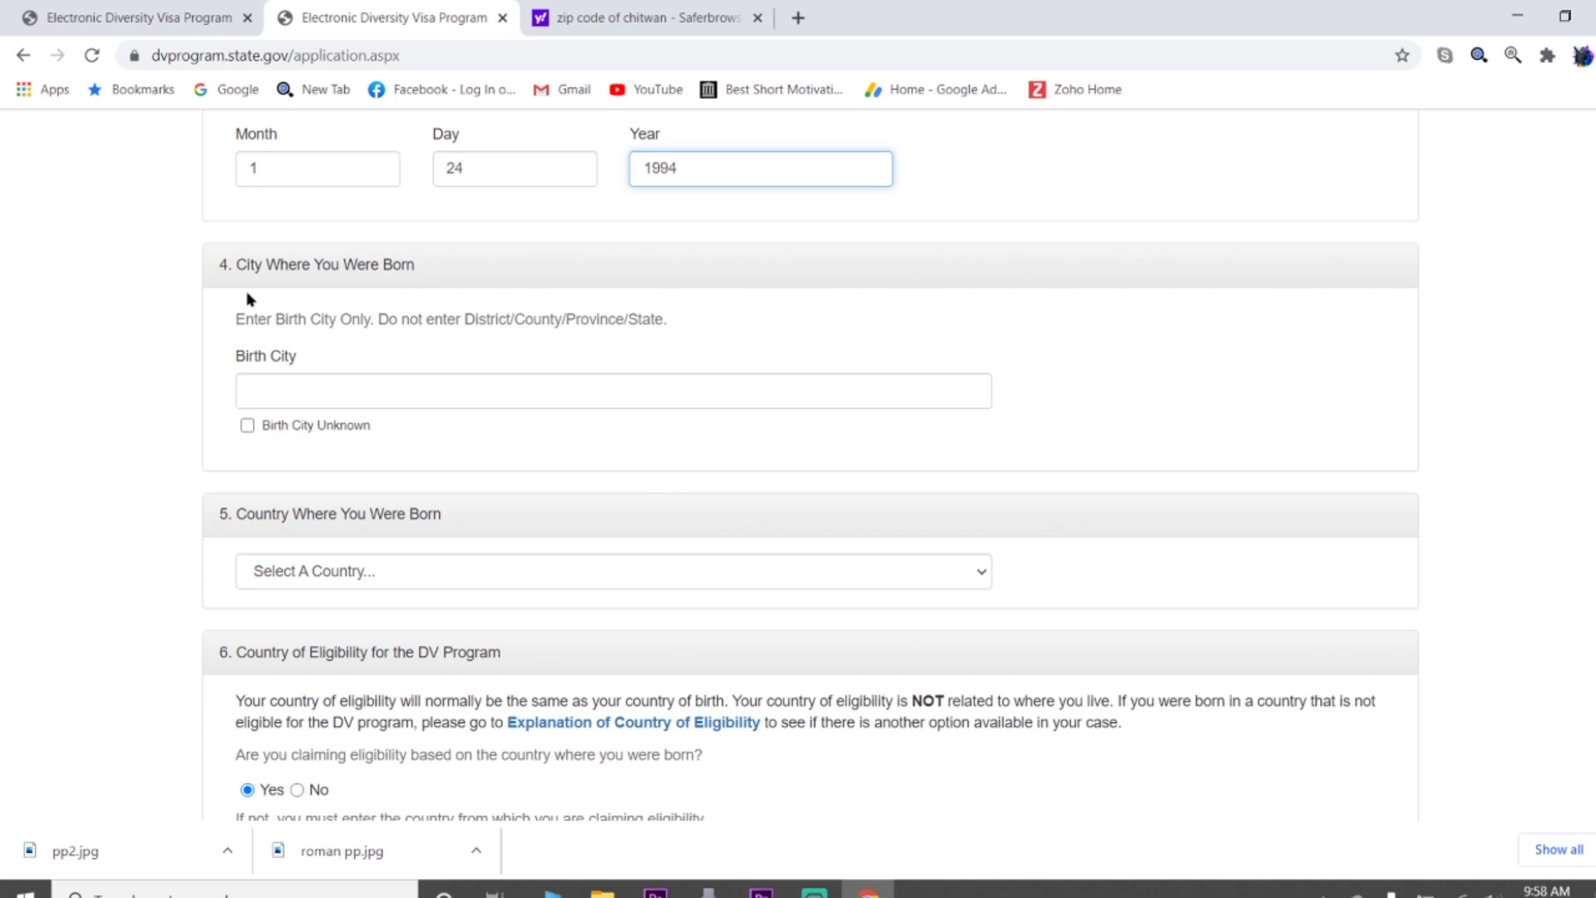
pyautogui.scroll(-1, 323, 350)
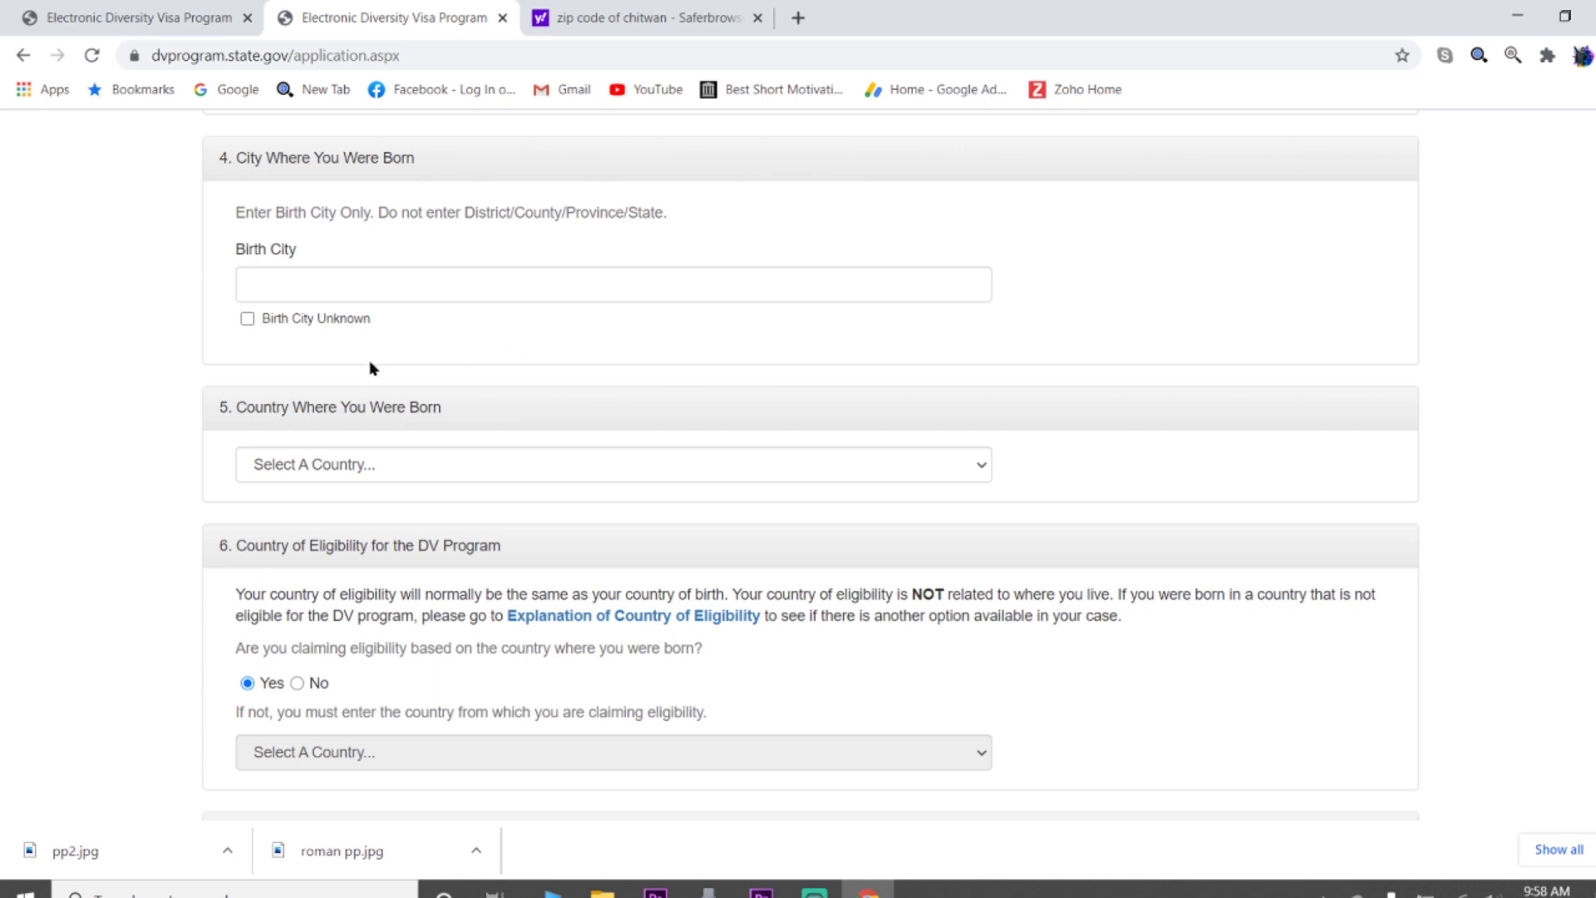
# Enter Chitwan as the entrant's birth city
pyautogui.click(336, 285)
pyautogui.write('c')
pyautogui.write('Chitw')
pyautogui.write('an')
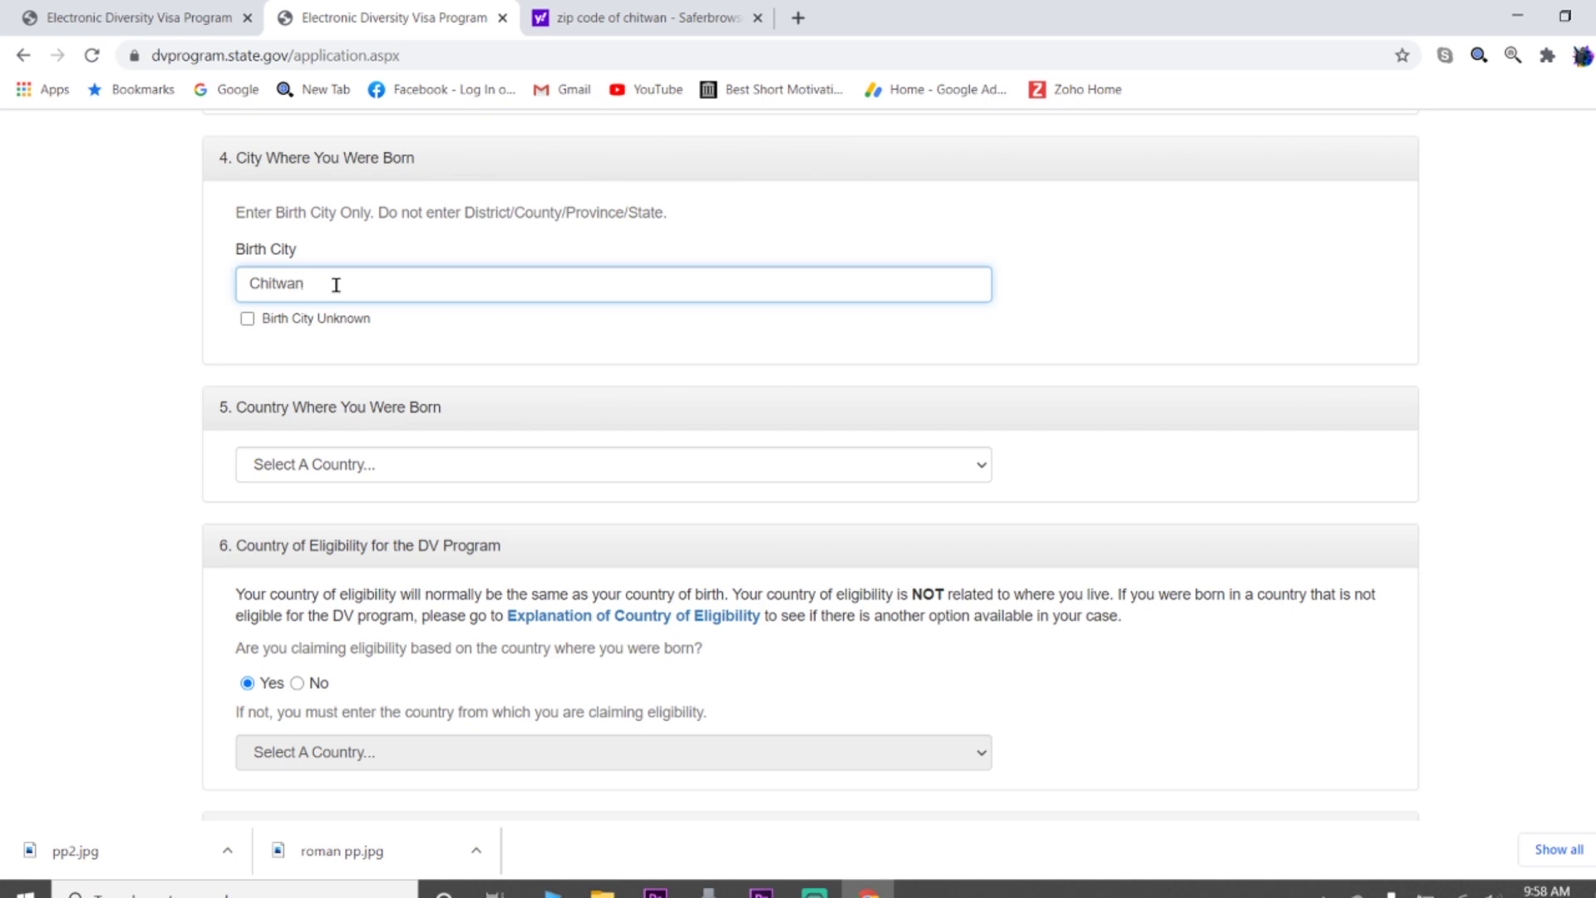
pyautogui.scroll(-1, 569, 417)
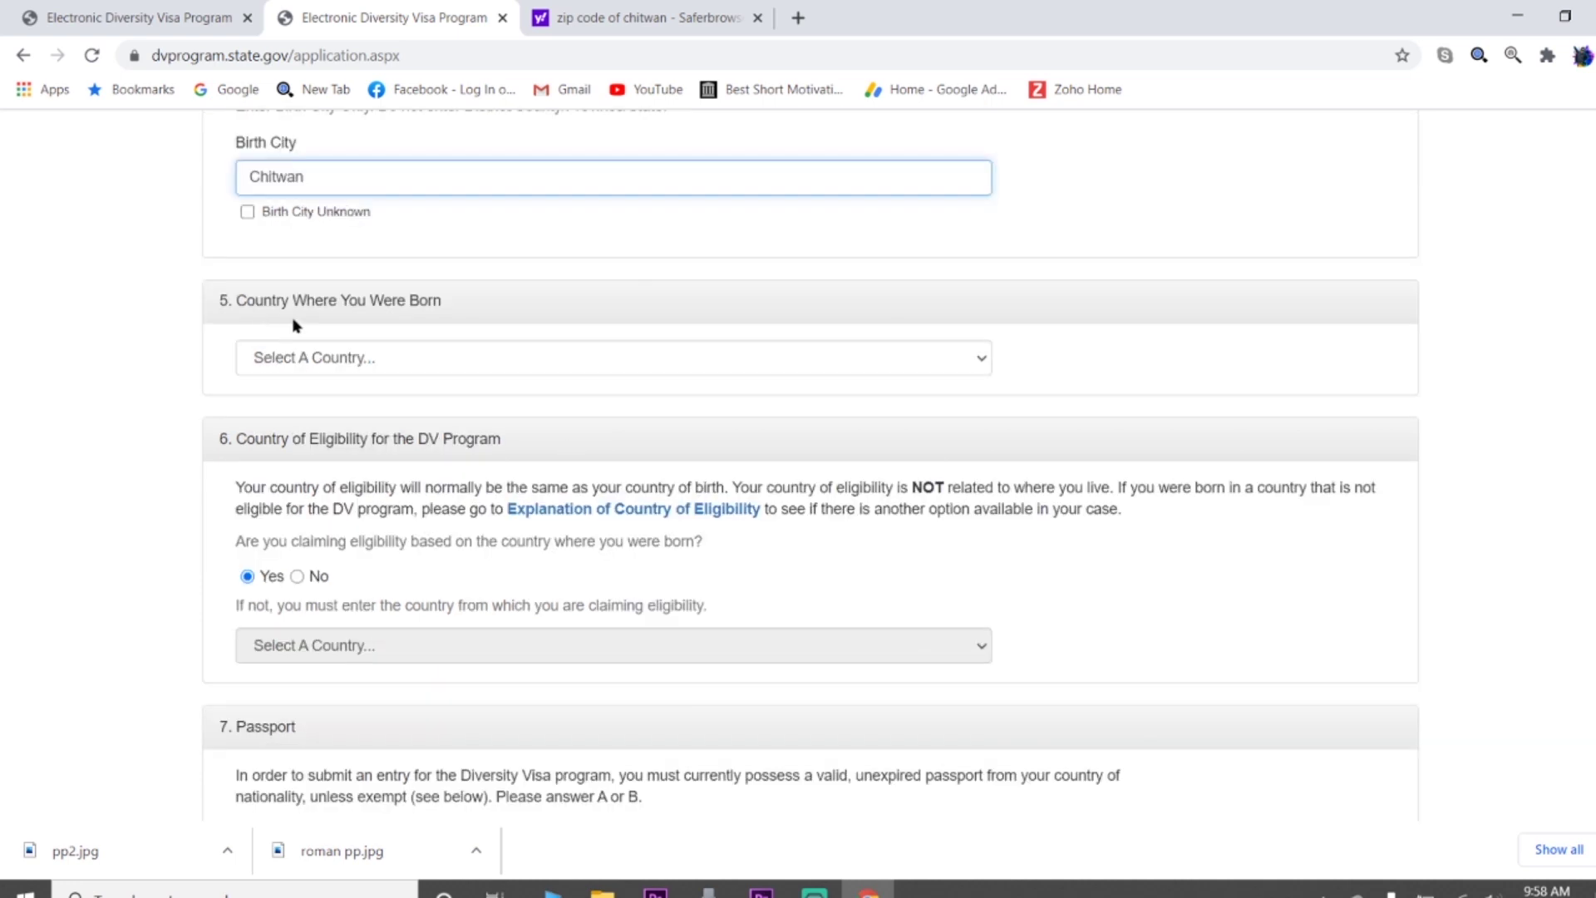
# Select Nepal in the Country Where You Were Born list
pyautogui.click(385, 357)
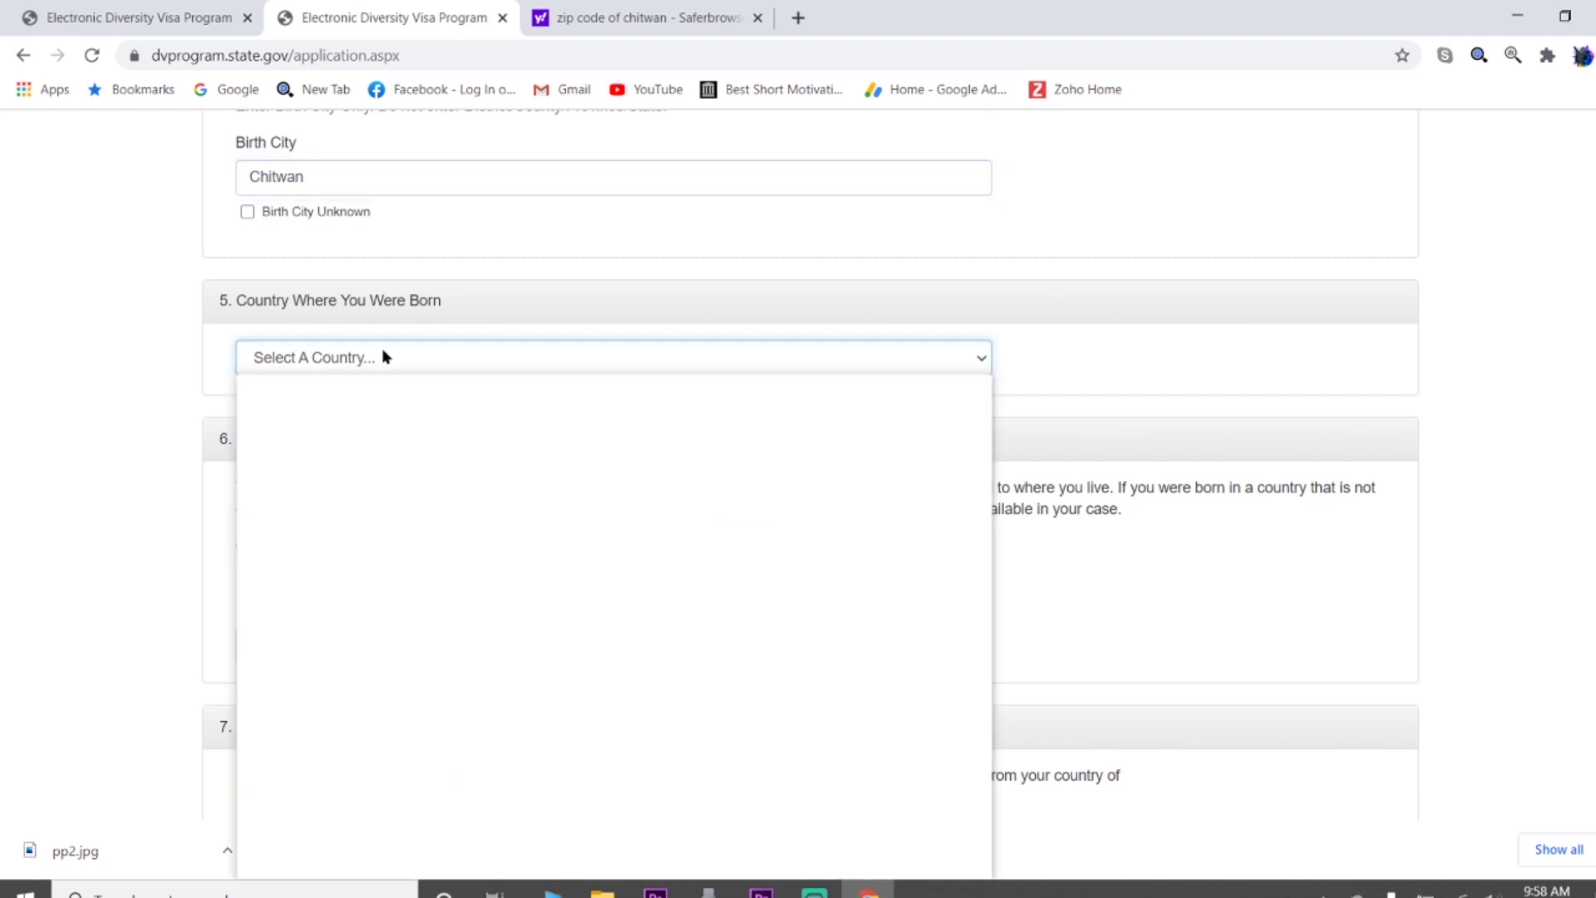
pyautogui.write('nepal')
pyautogui.press('Return')
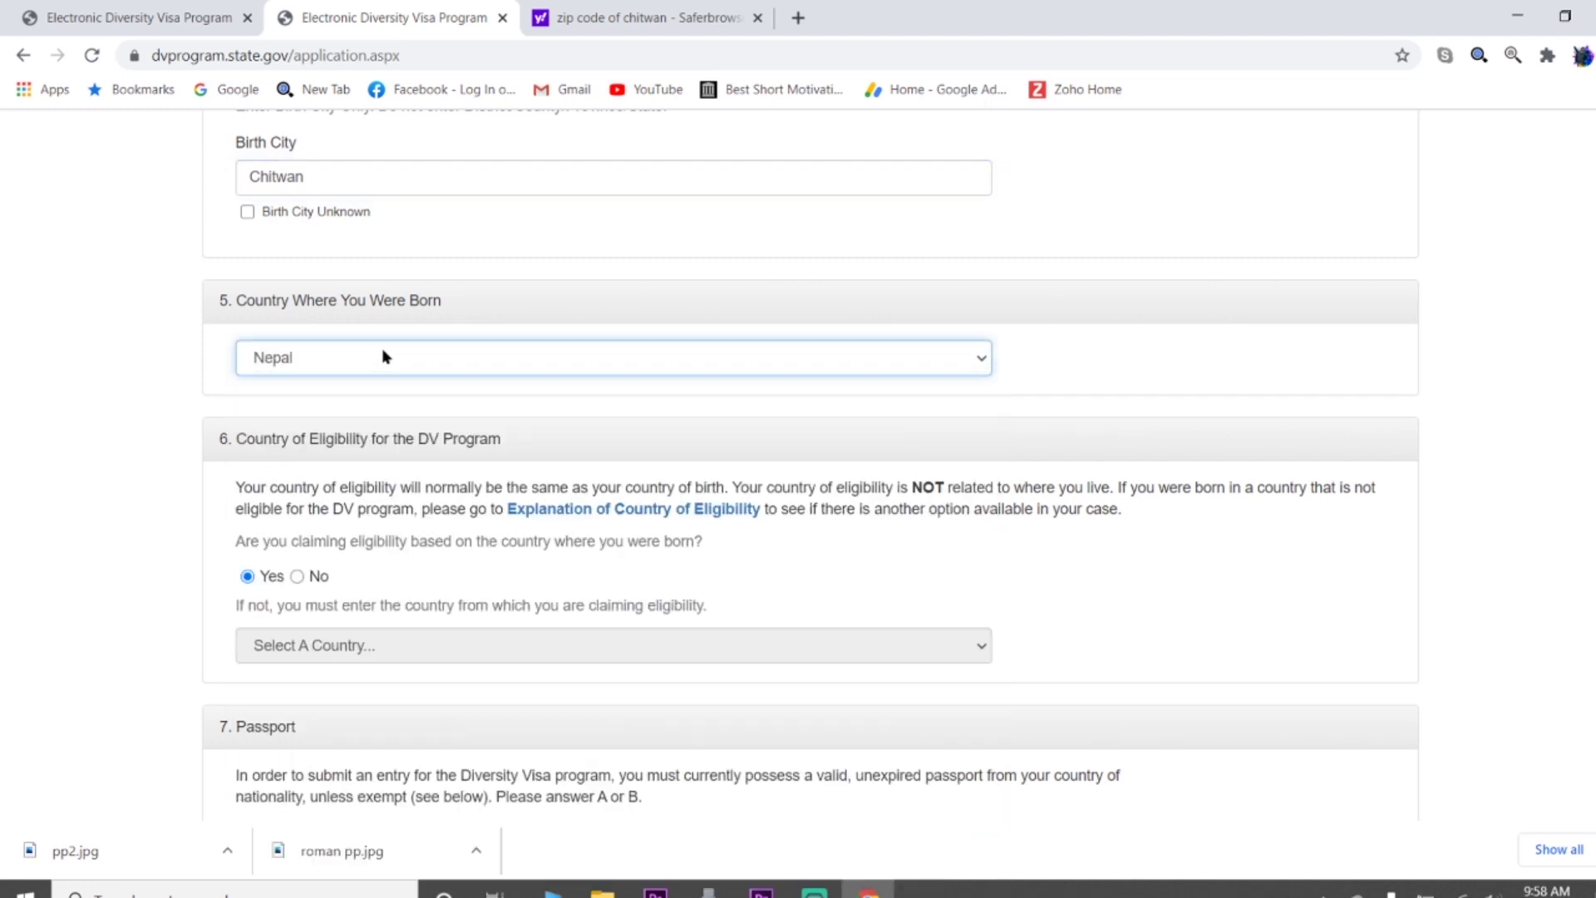
pyautogui.scroll(-1, 442, 531)
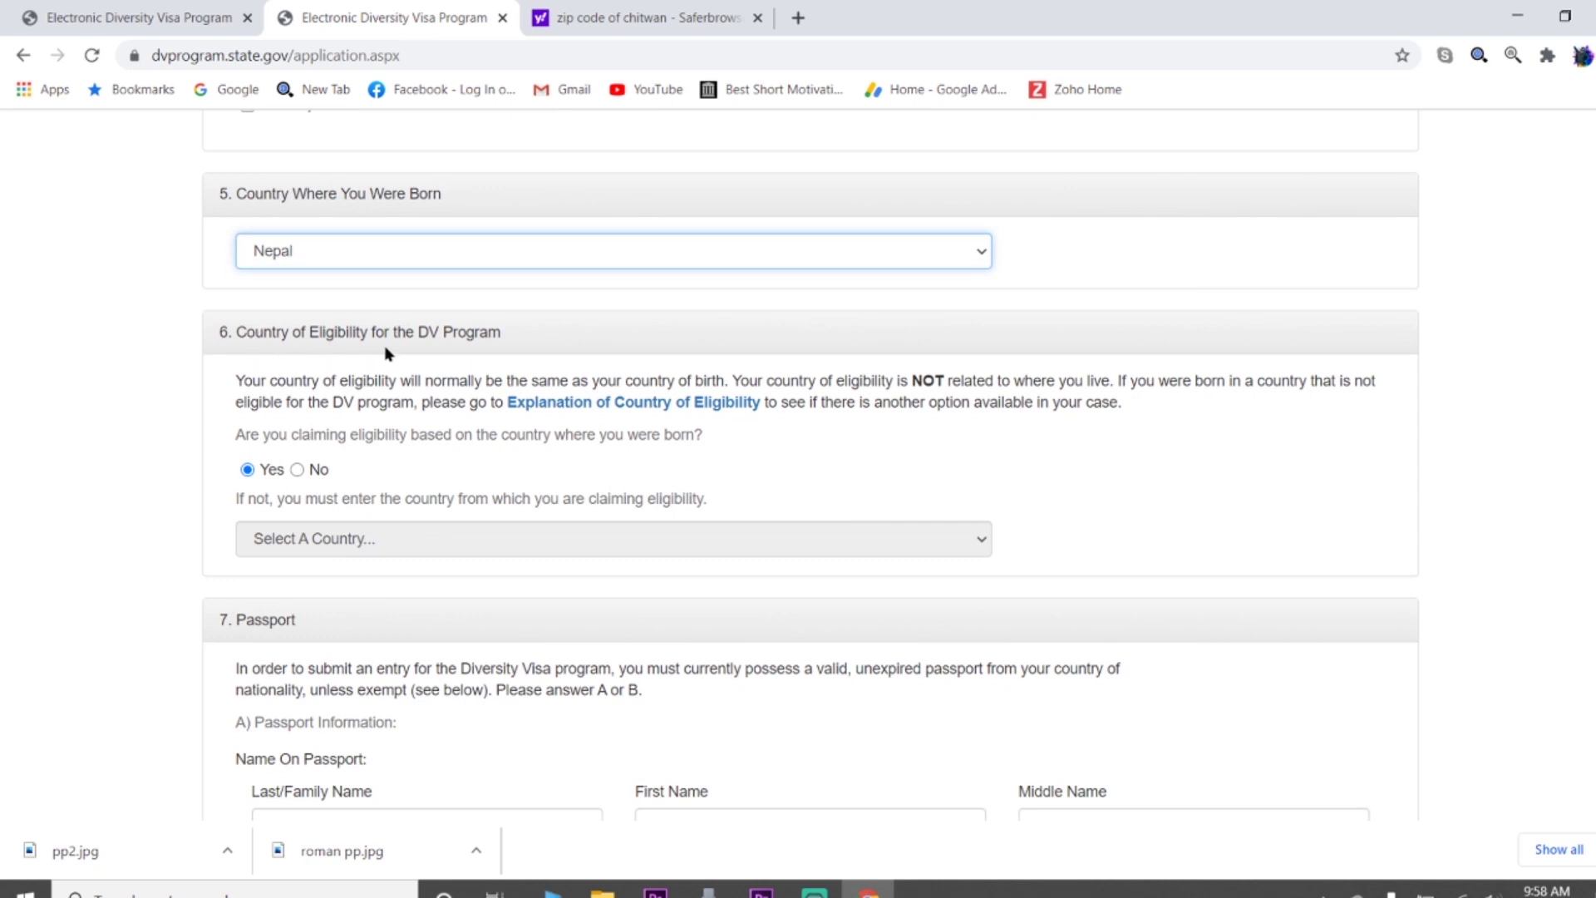
pyautogui.scroll(-1, 1124, 458)
pyautogui.scroll(-2, 1124, 458)
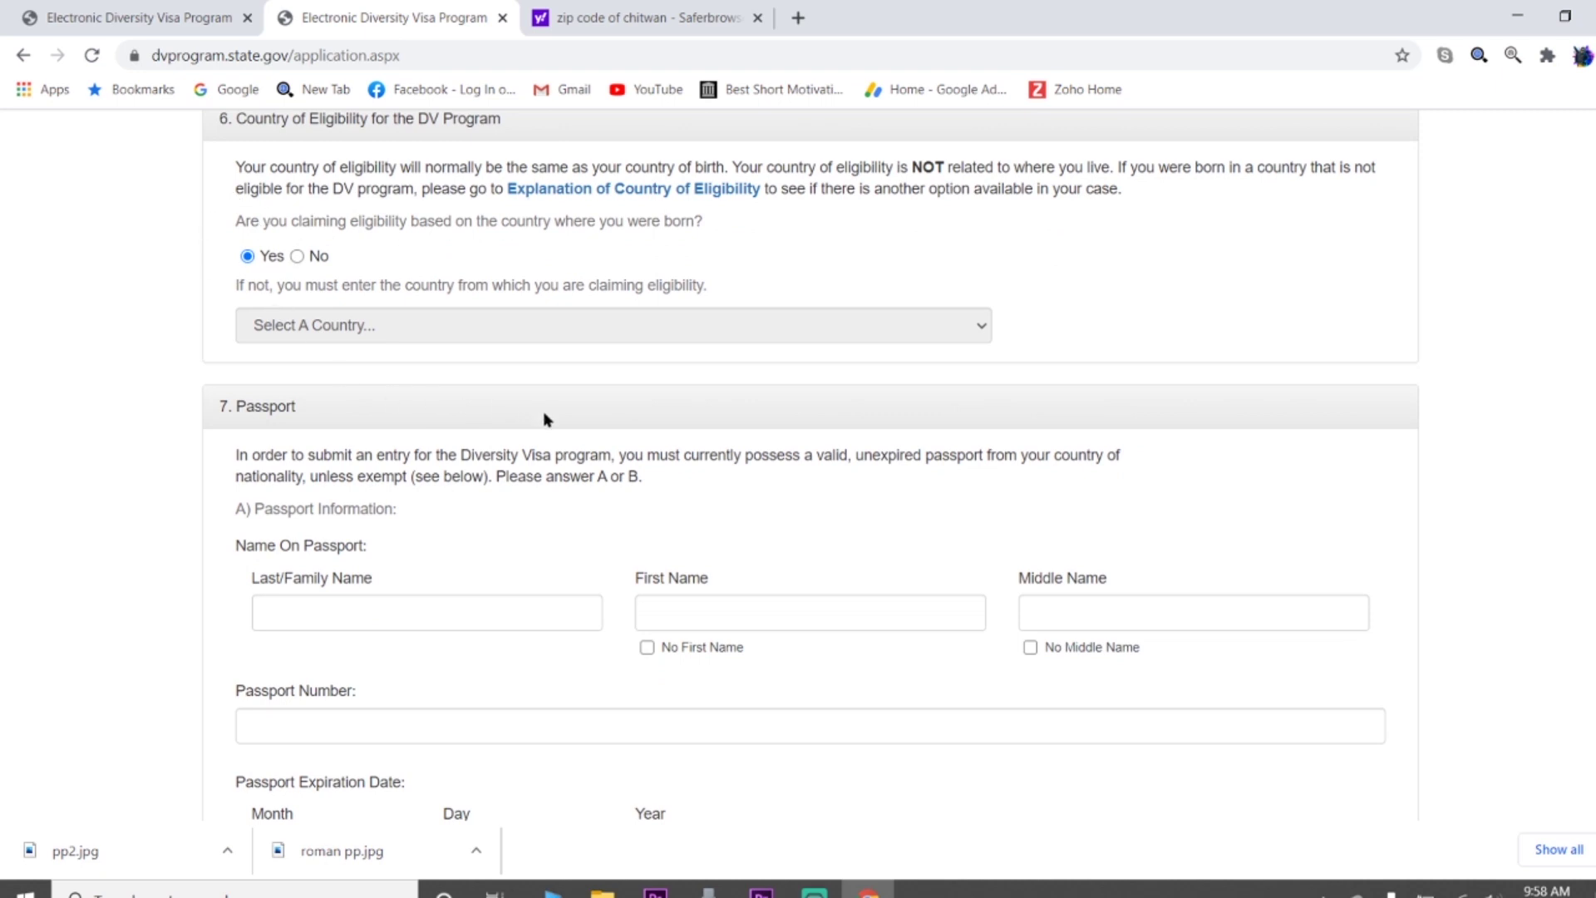
pyautogui.scroll(-3, 544, 415)
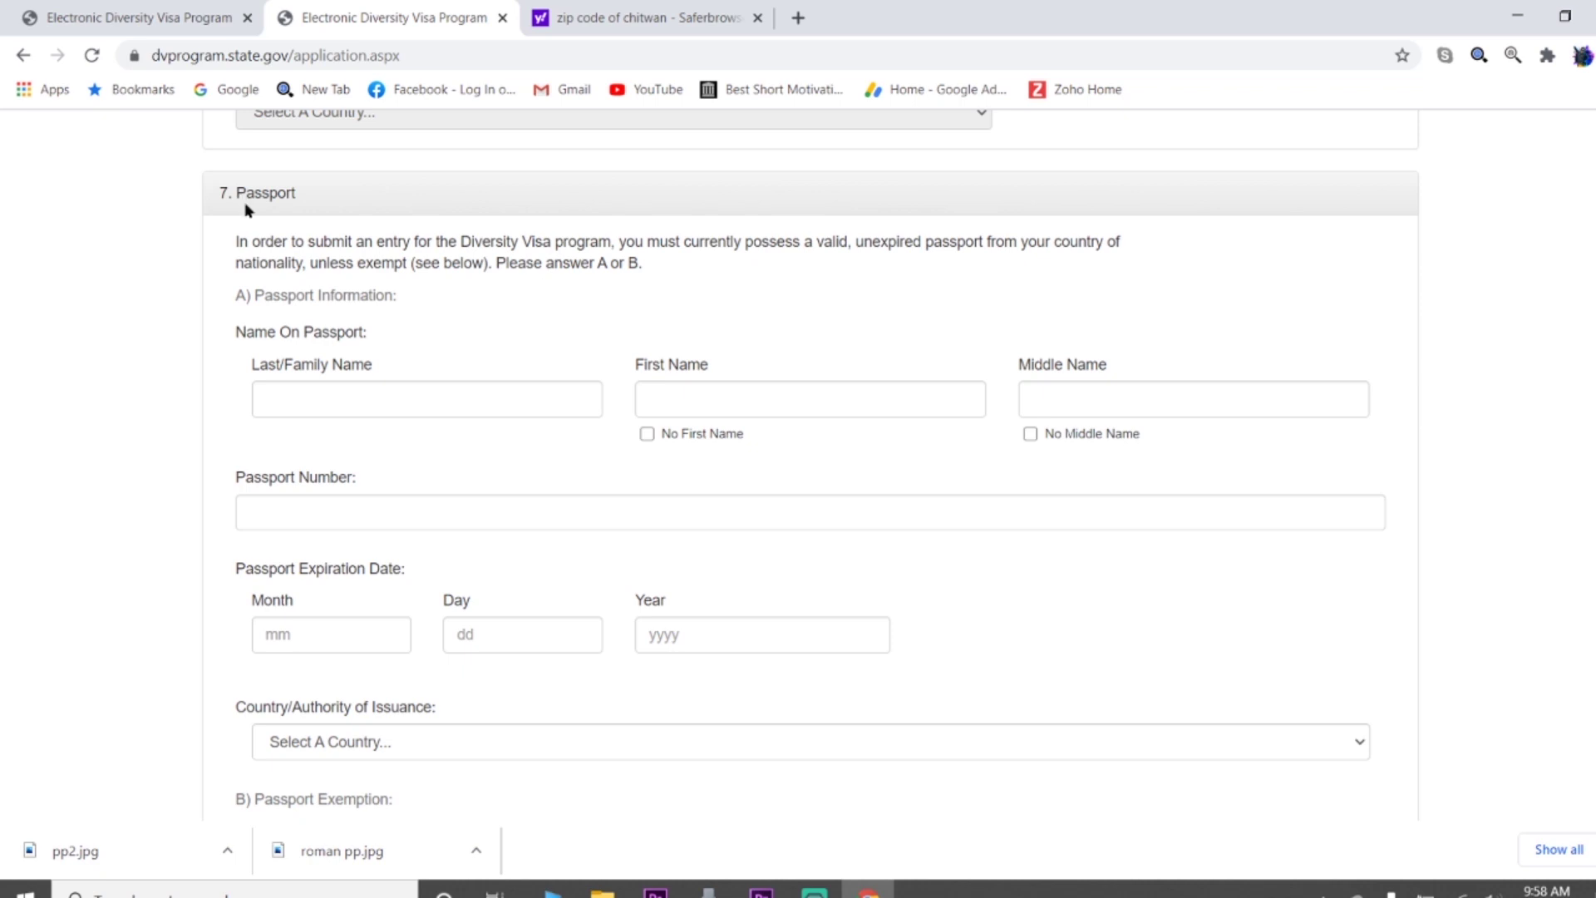
pyautogui.scroll(-1, 536, 355)
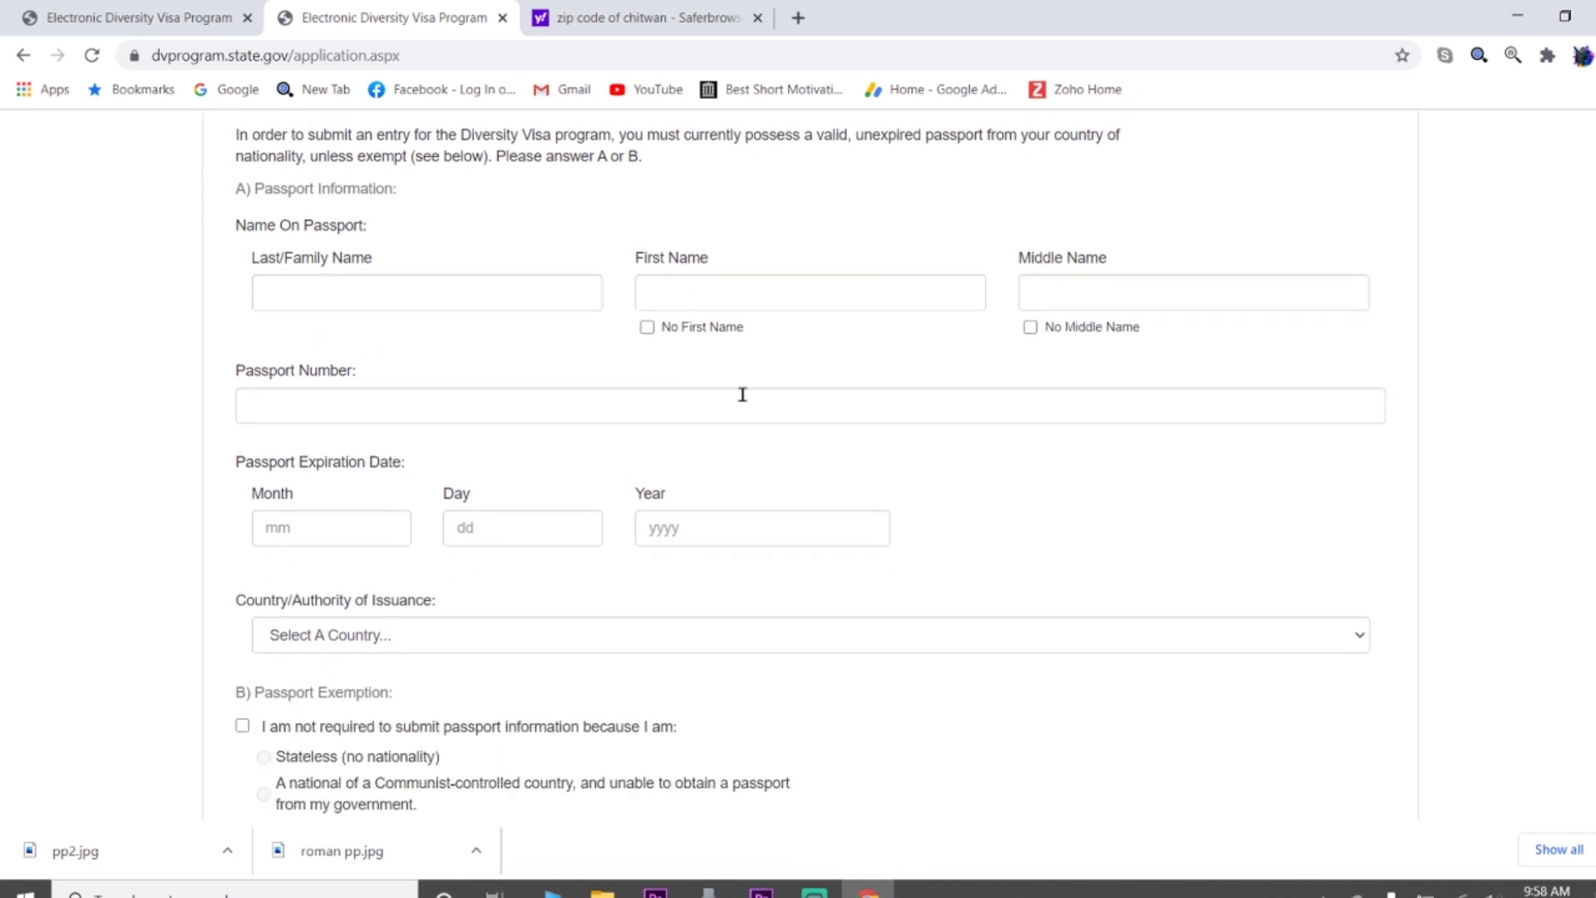
# Enter the entrant's last and first names as on the passport, marking no middle name
pyautogui.click(405, 295)
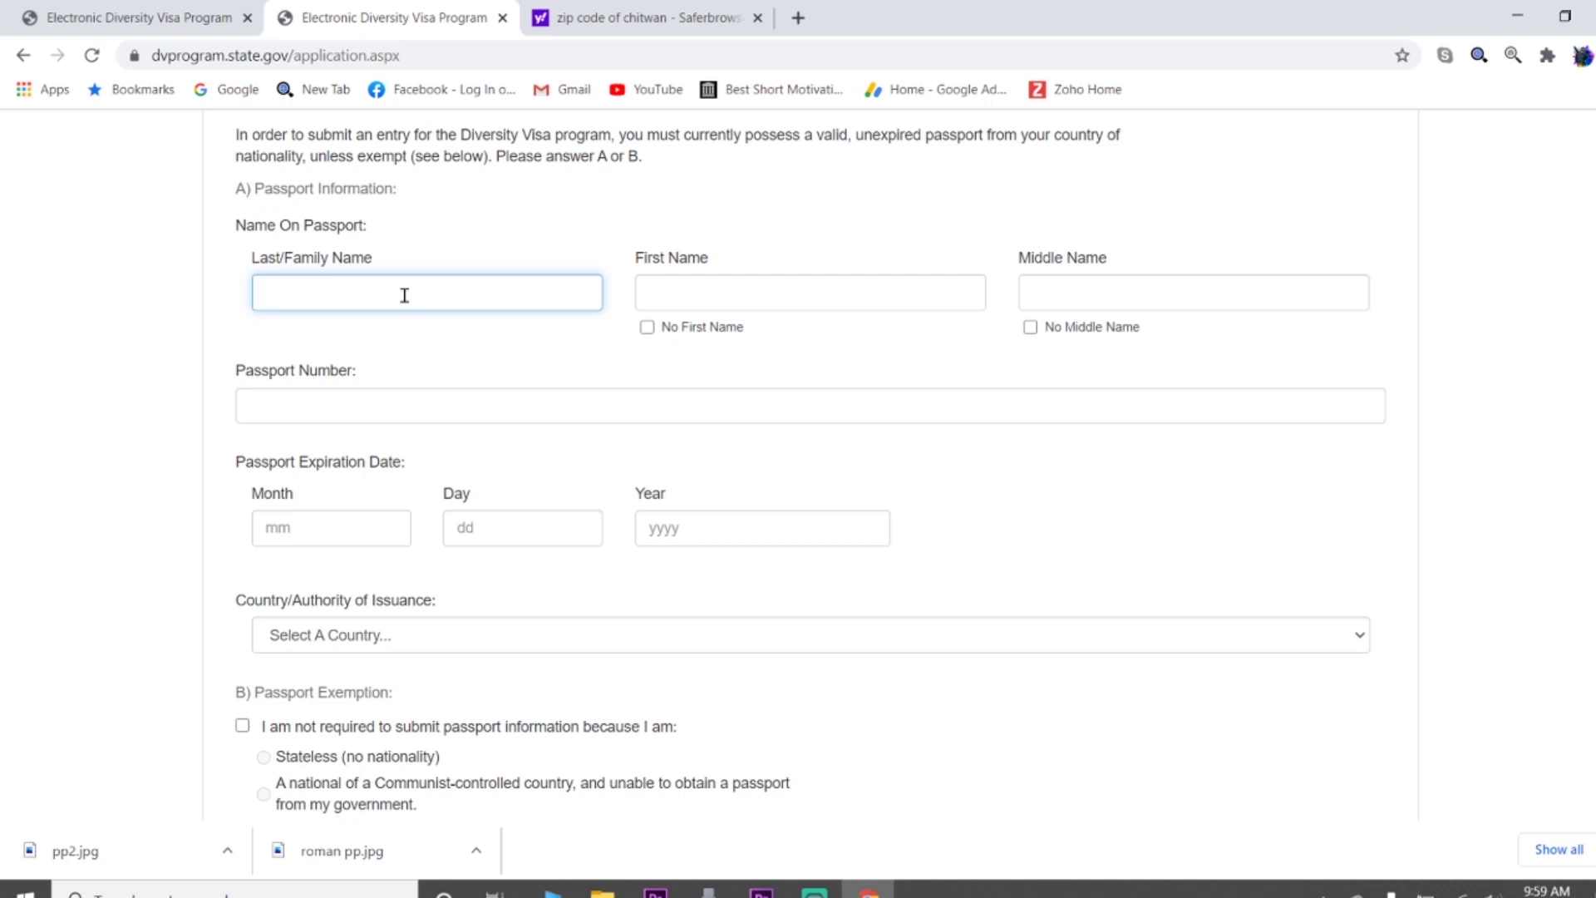
pyautogui.press('Tab')
pyautogui.click(1031, 327)
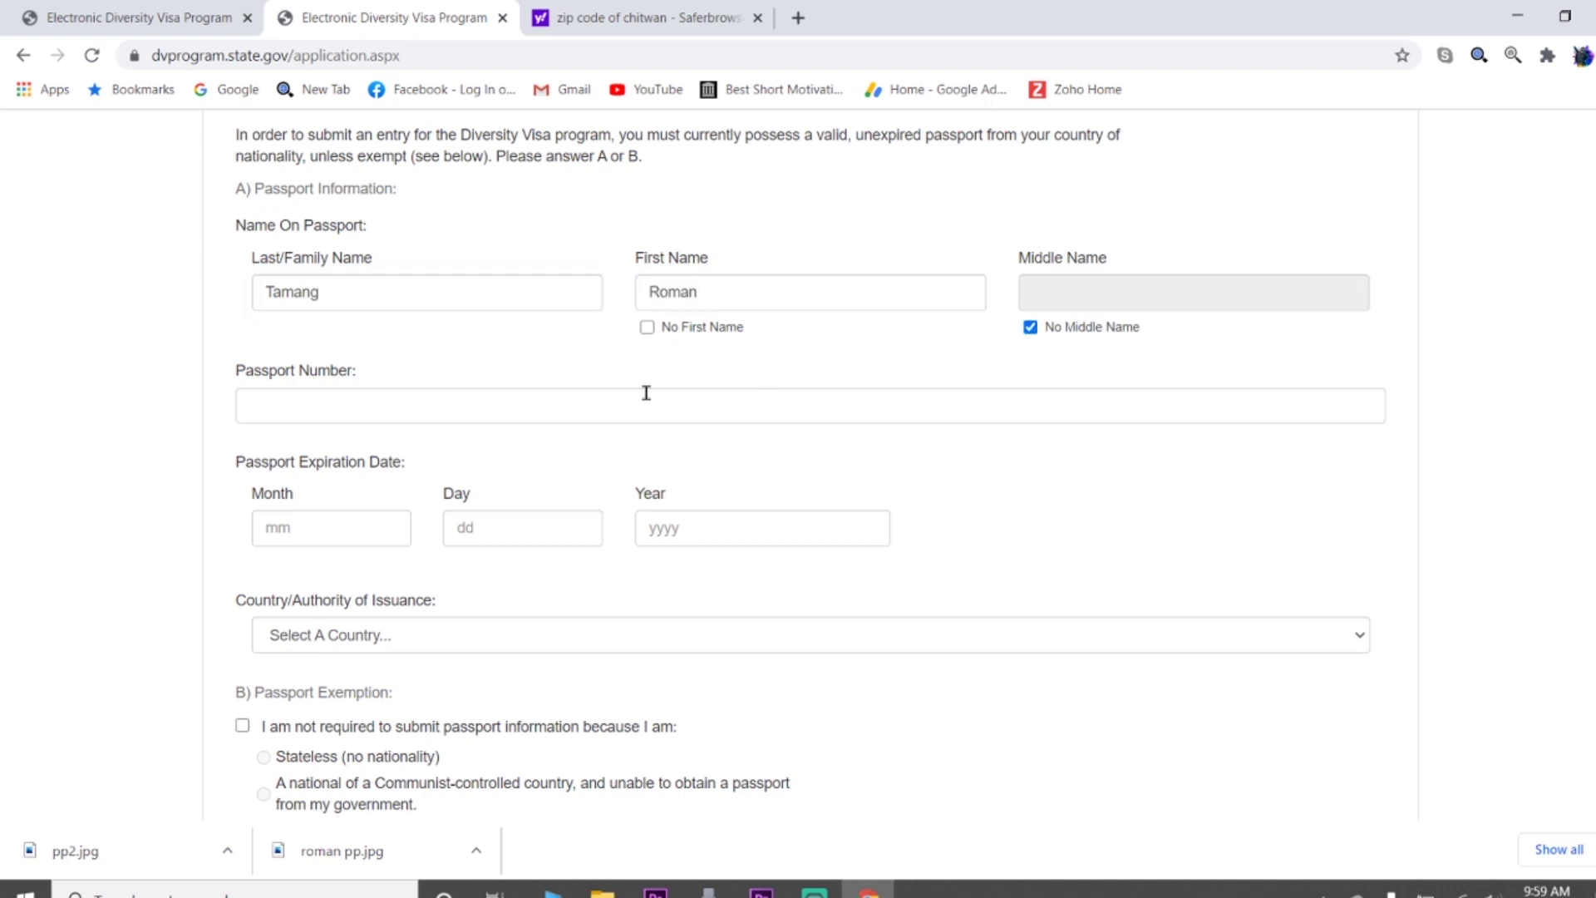
# Enter the passport number and expiration date 3 / 26 / 2029
pyautogui.click(430, 415)
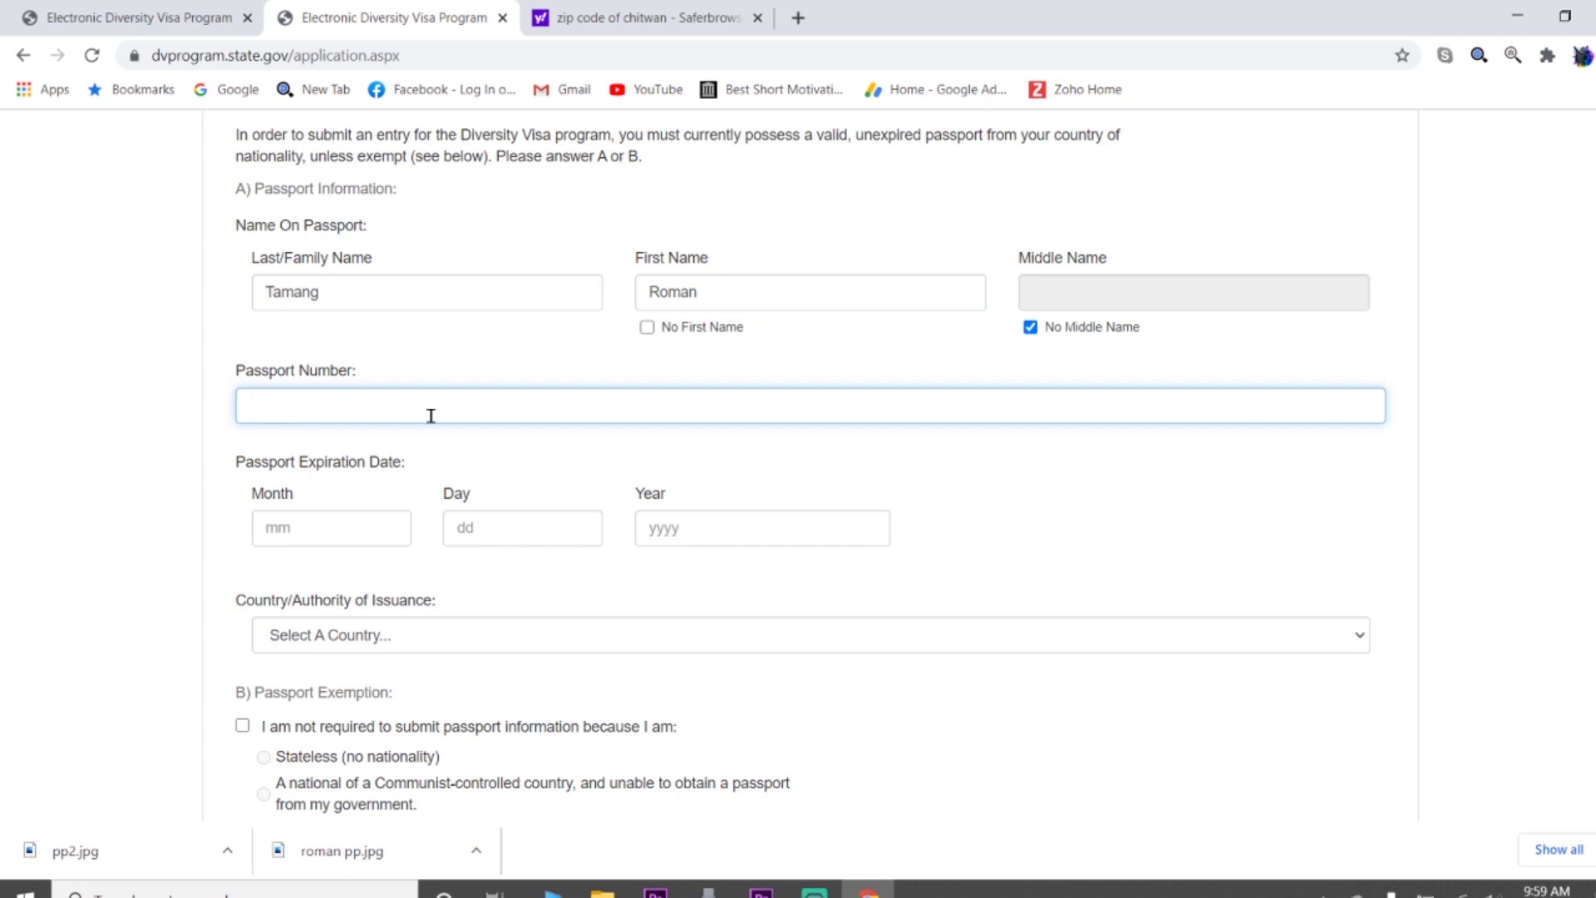
pyautogui.write('unreadable')
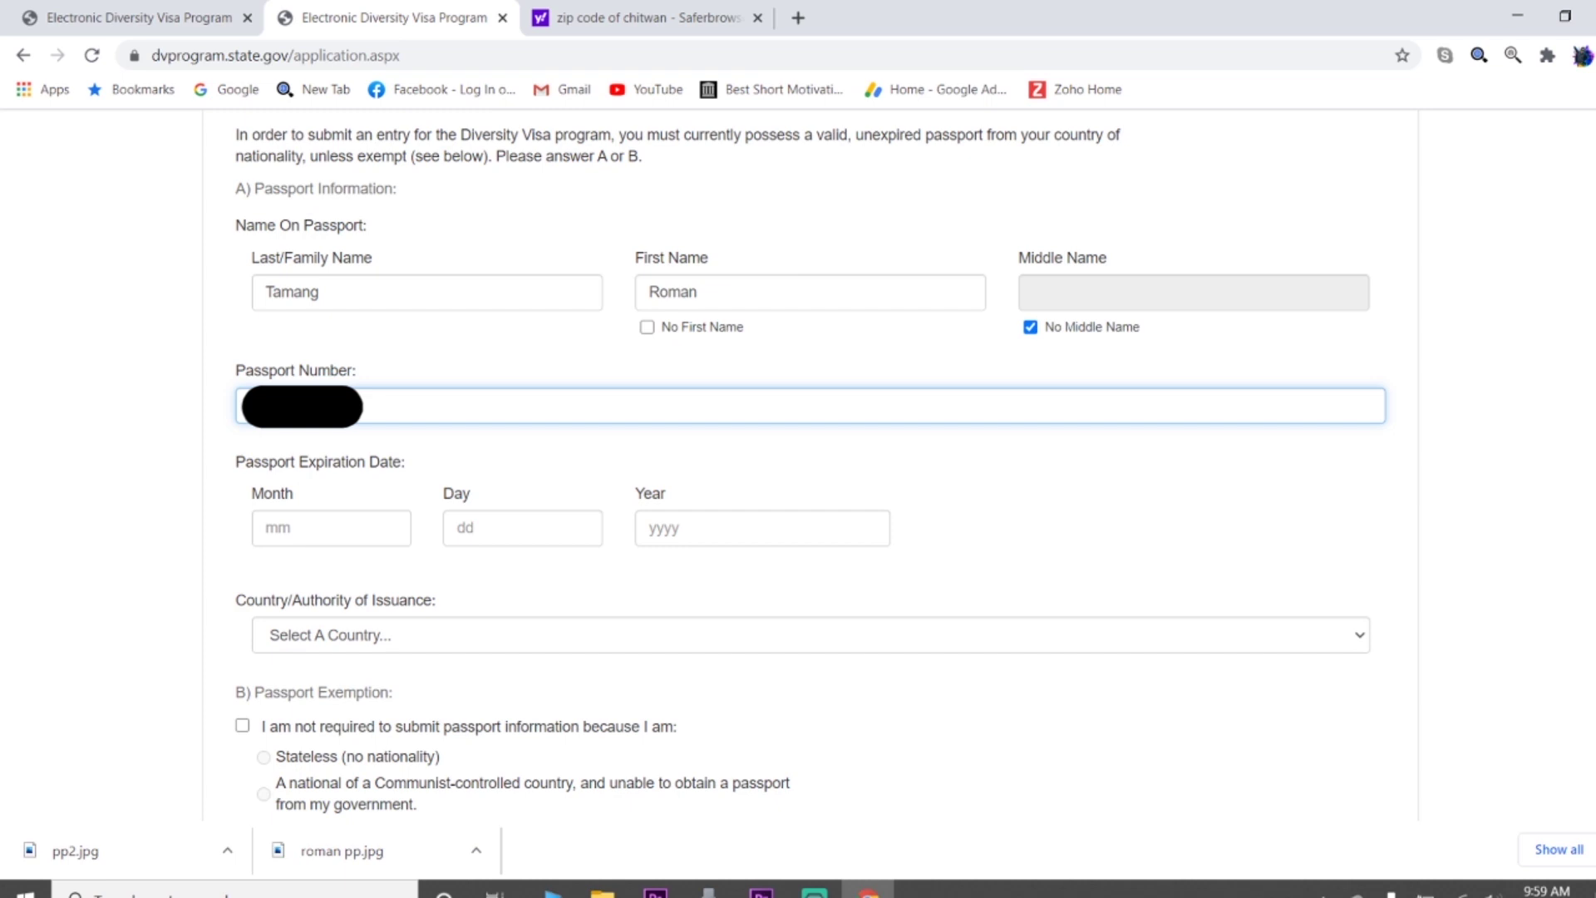
pyautogui.scroll(-3, 302, 316)
pyautogui.click(302, 315)
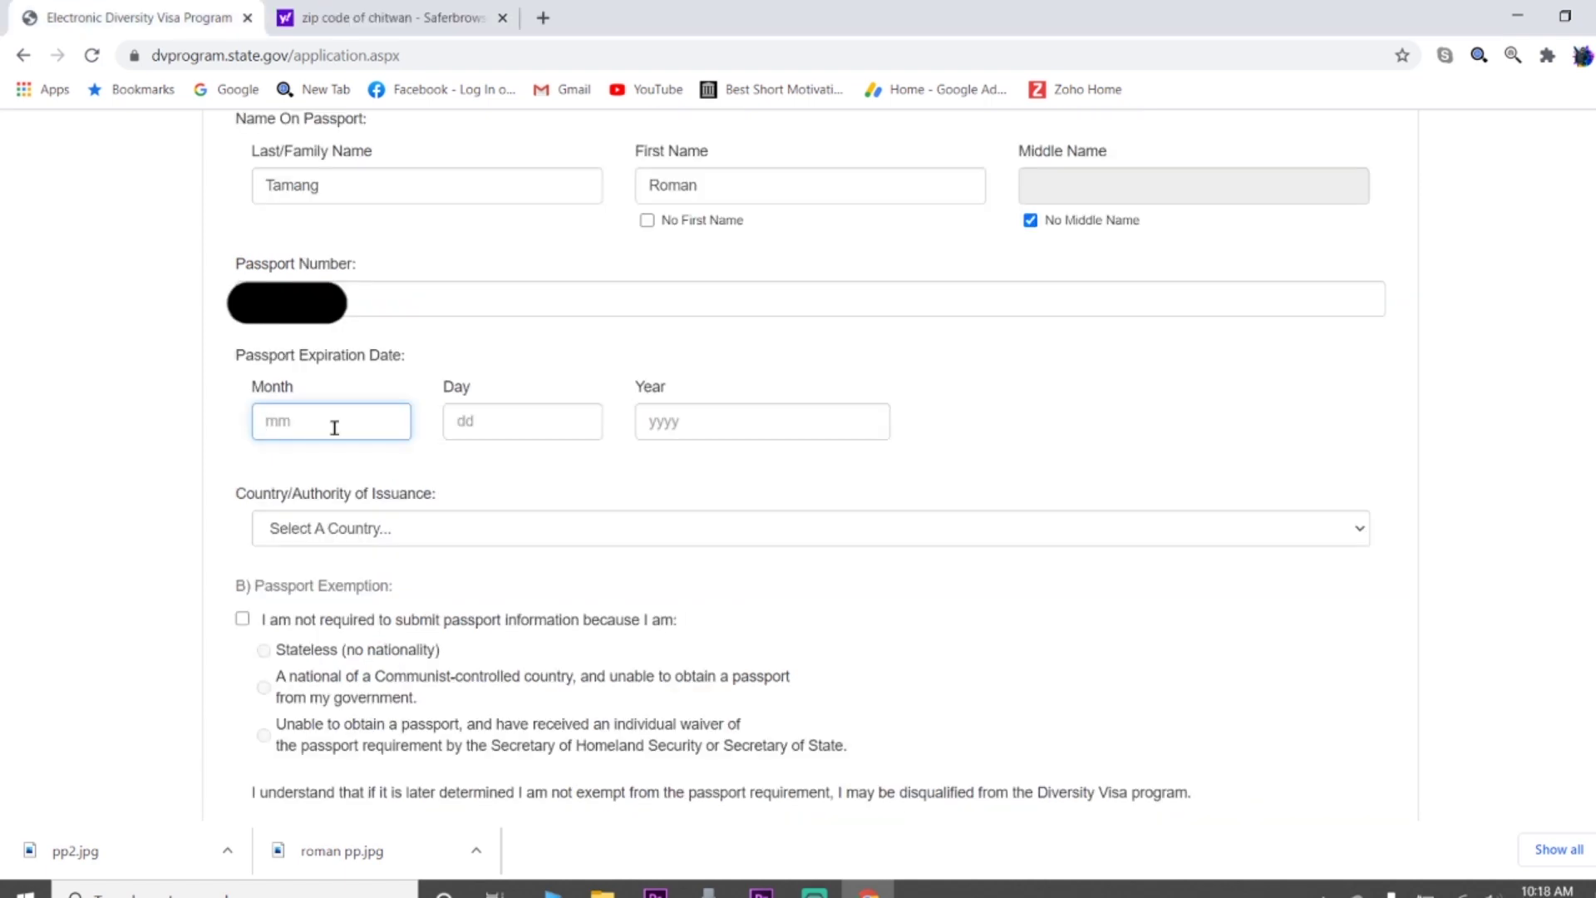
pyautogui.write('3')
pyautogui.press('Tab')
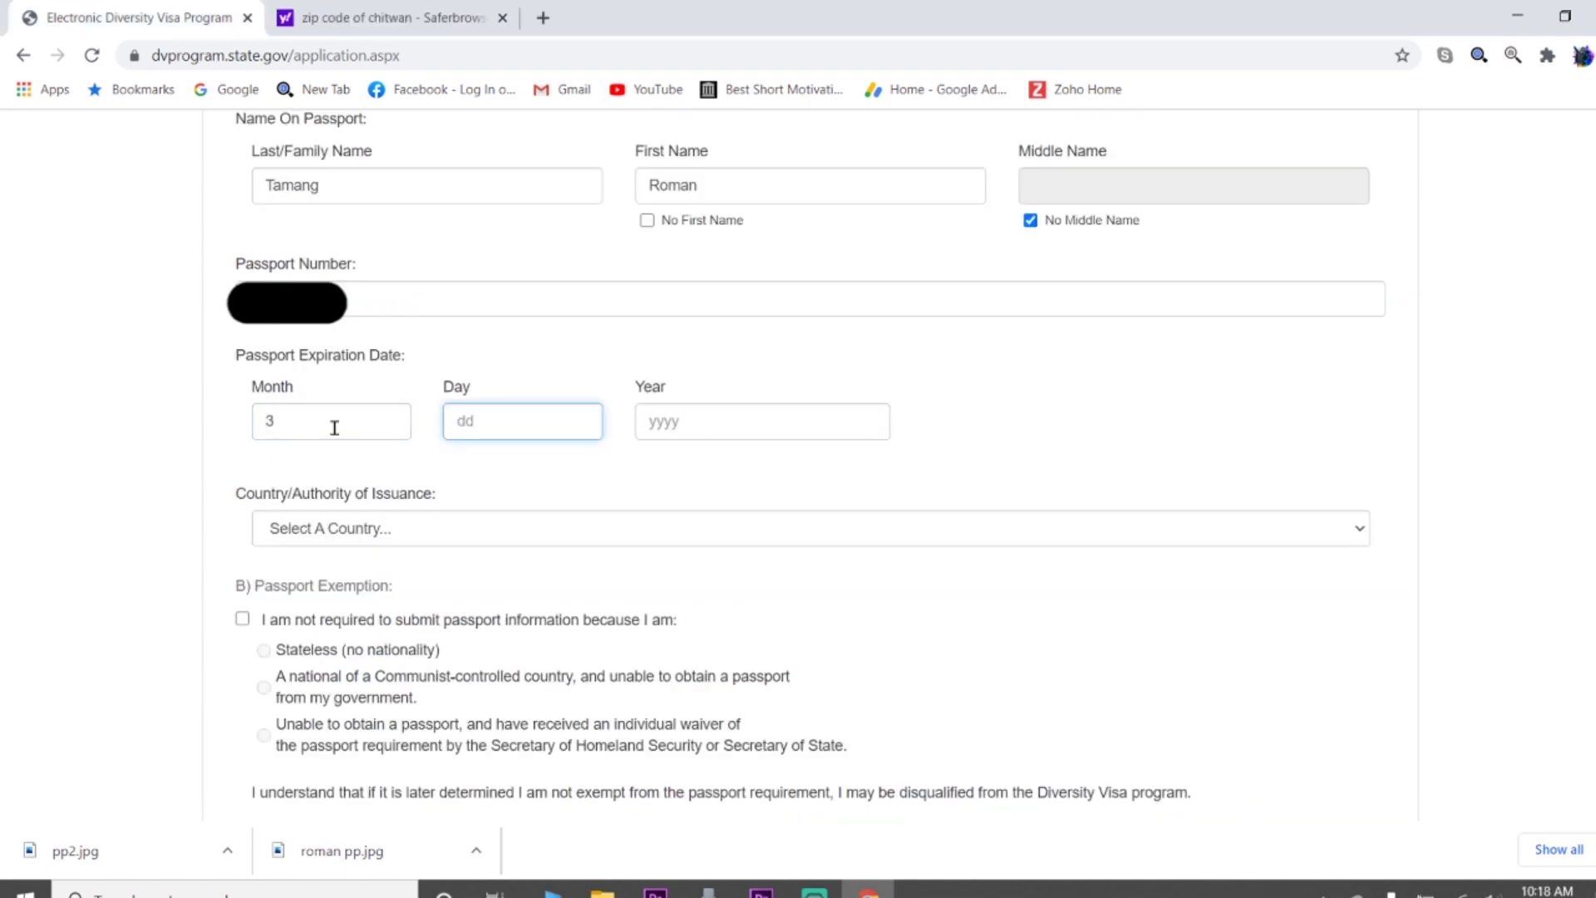
pyautogui.write('26')
pyautogui.press('Tab')
pyautogui.write('201')
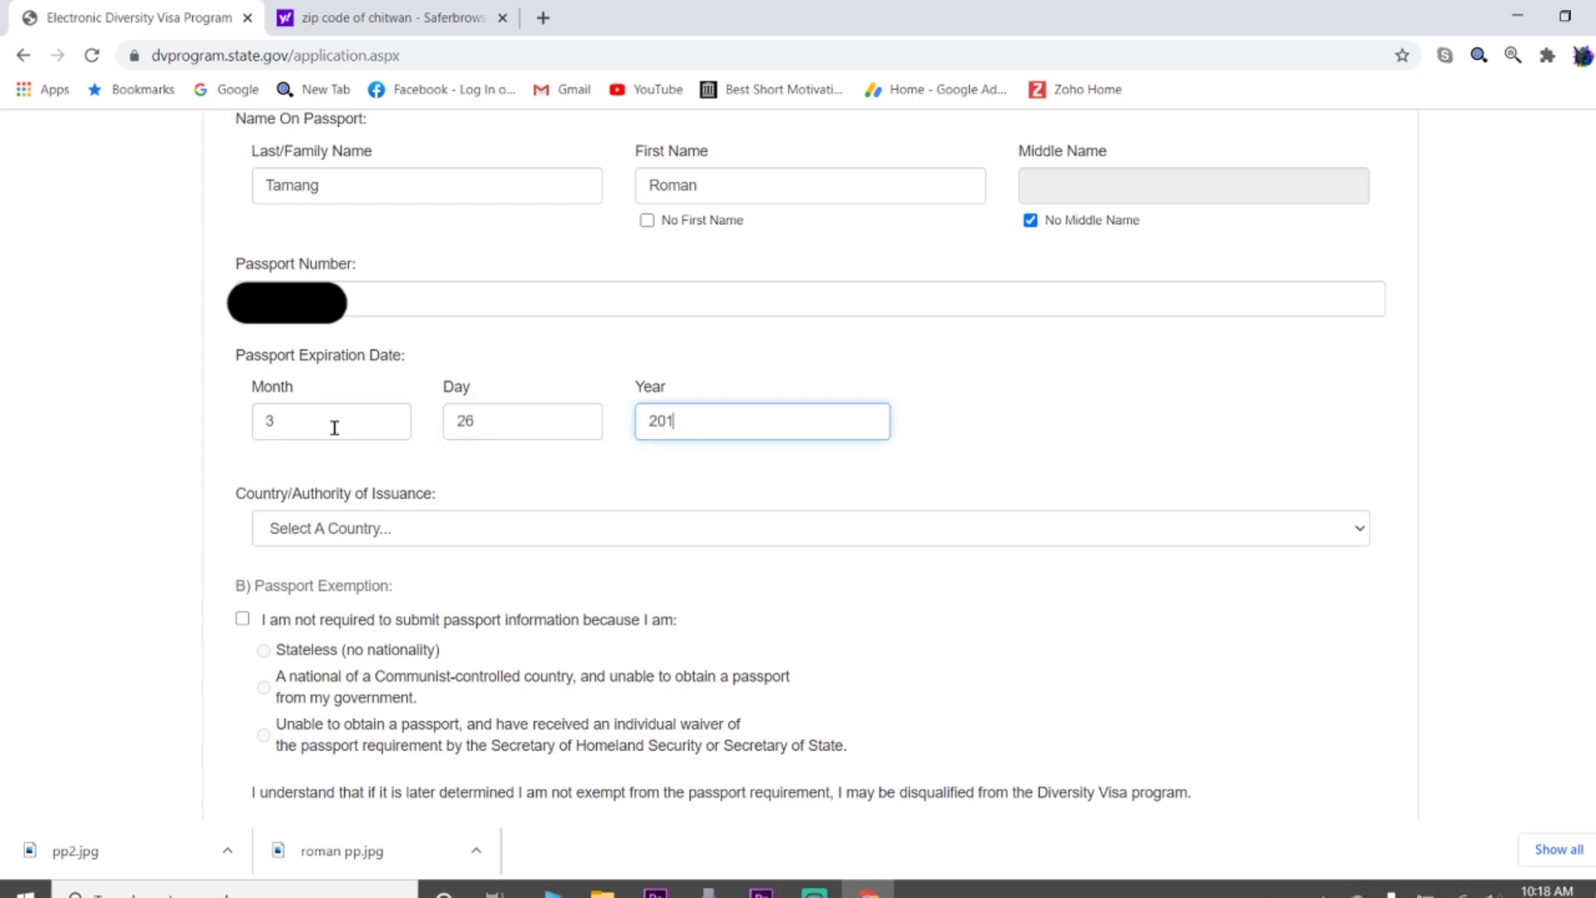
pyautogui.write('29')
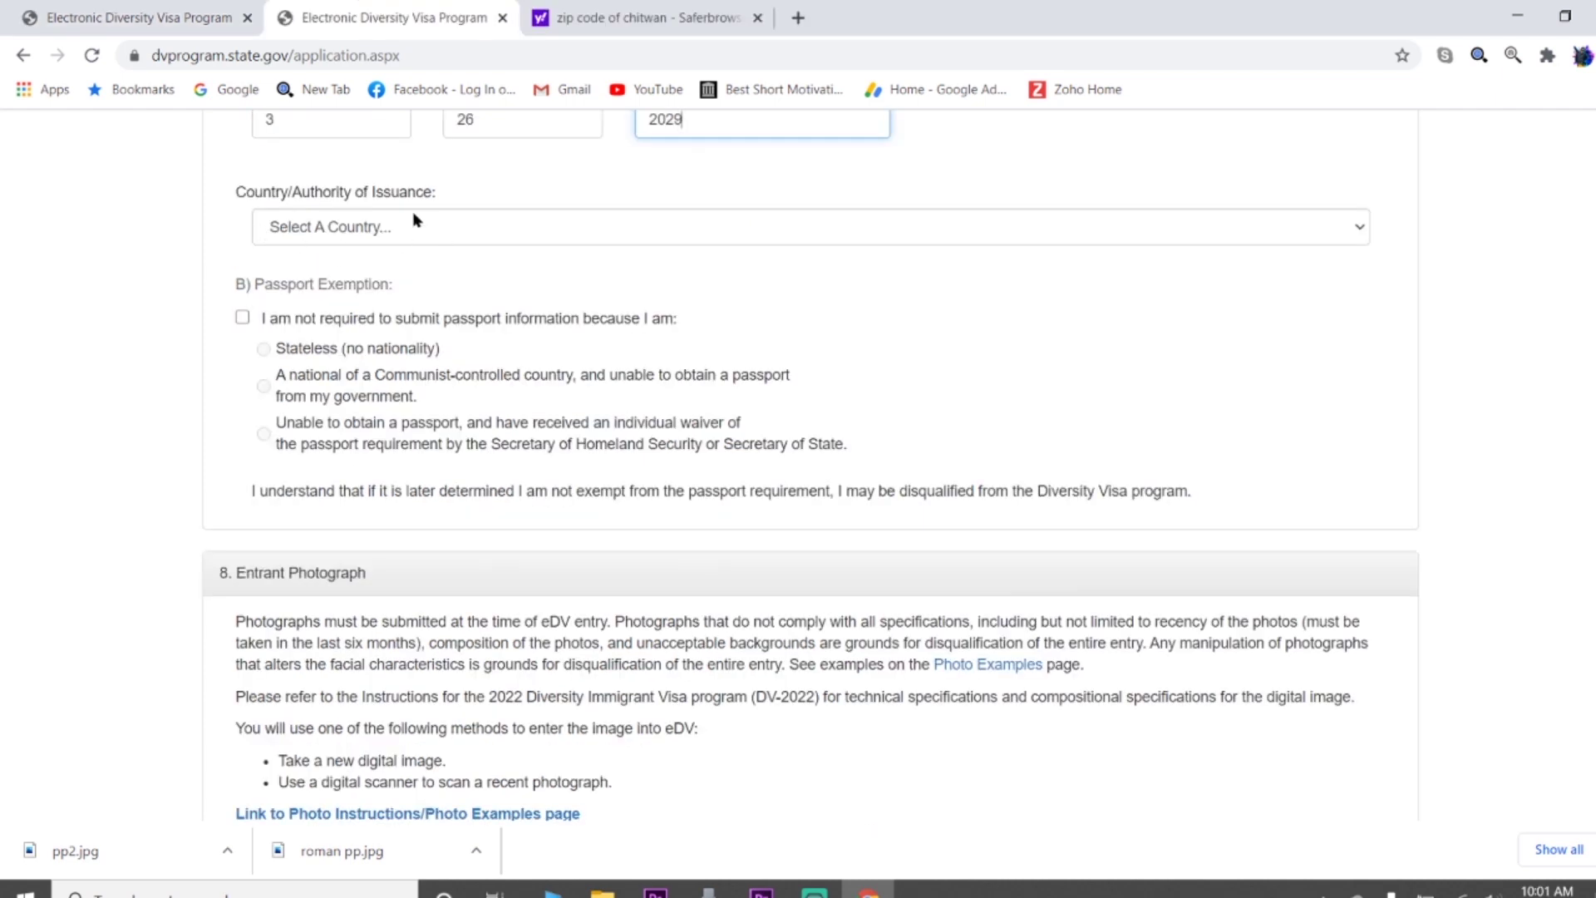
# Select Nepal as the passport's Country/Authority of Issuance
pyautogui.click(417, 220)
pyautogui.write('nepal')
pyautogui.press('Return')
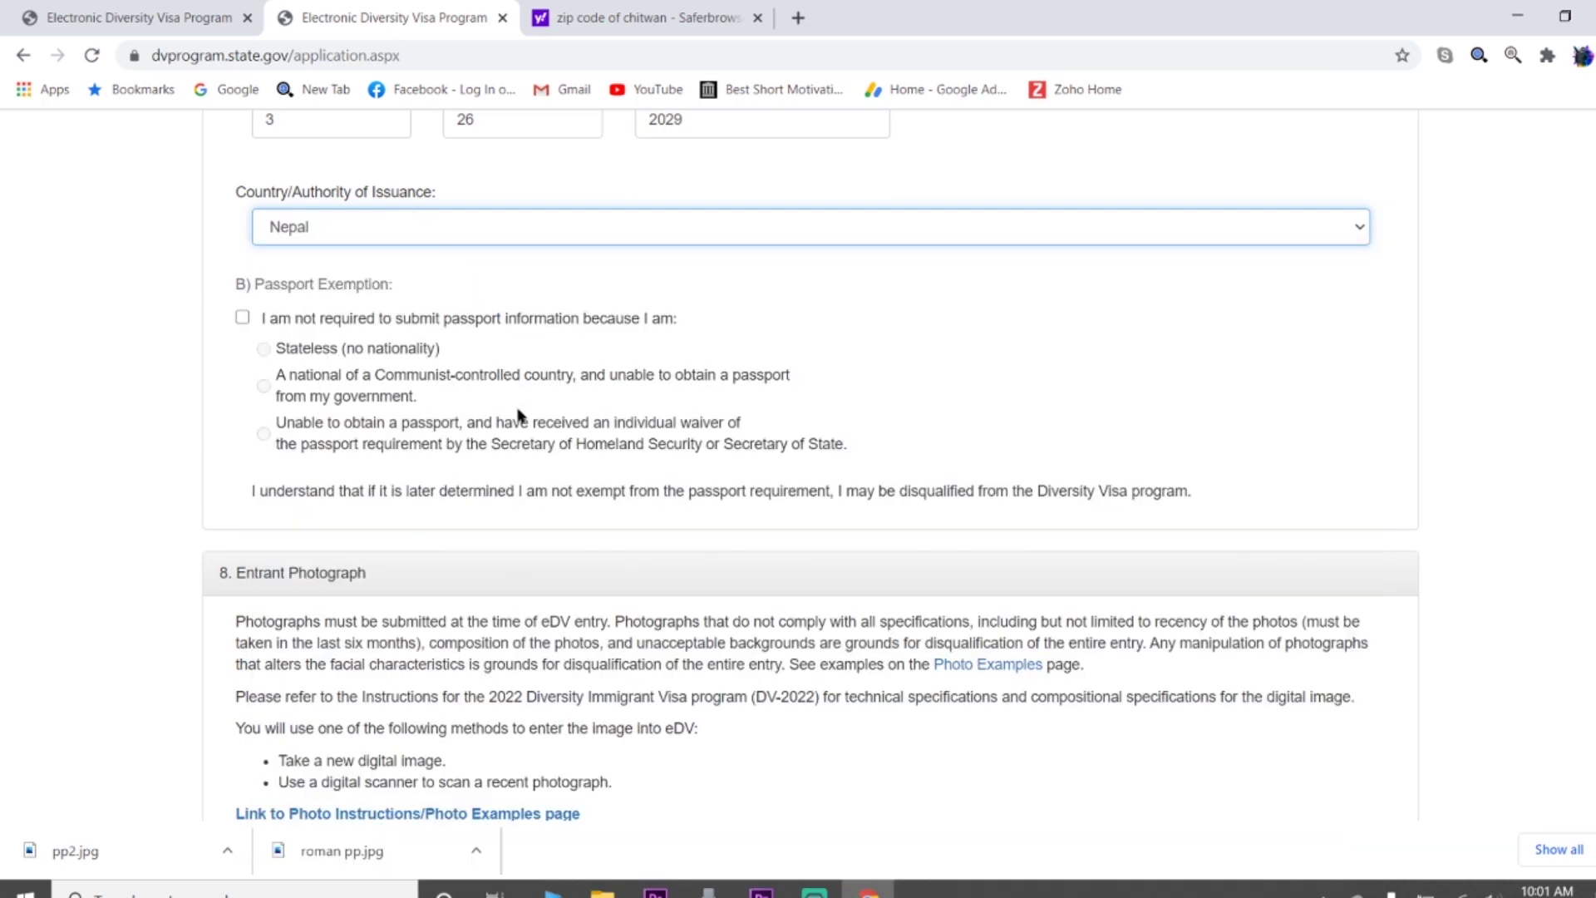
pyautogui.scroll(-1, 490, 420)
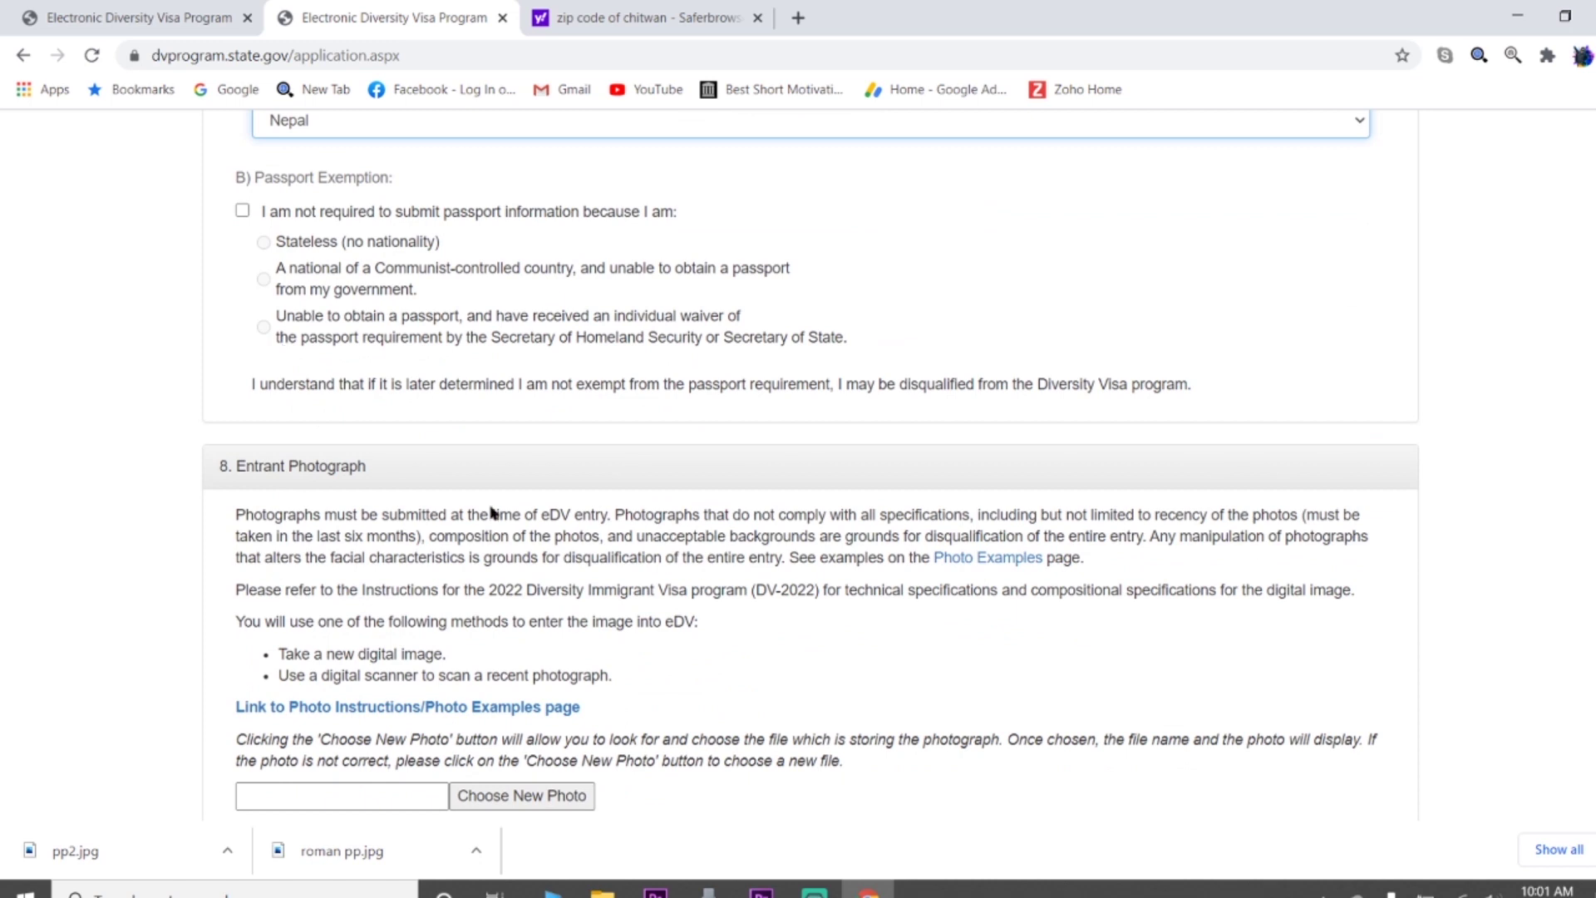
pyautogui.scroll(-2, 473, 515)
pyautogui.scroll(-1, 624, 438)
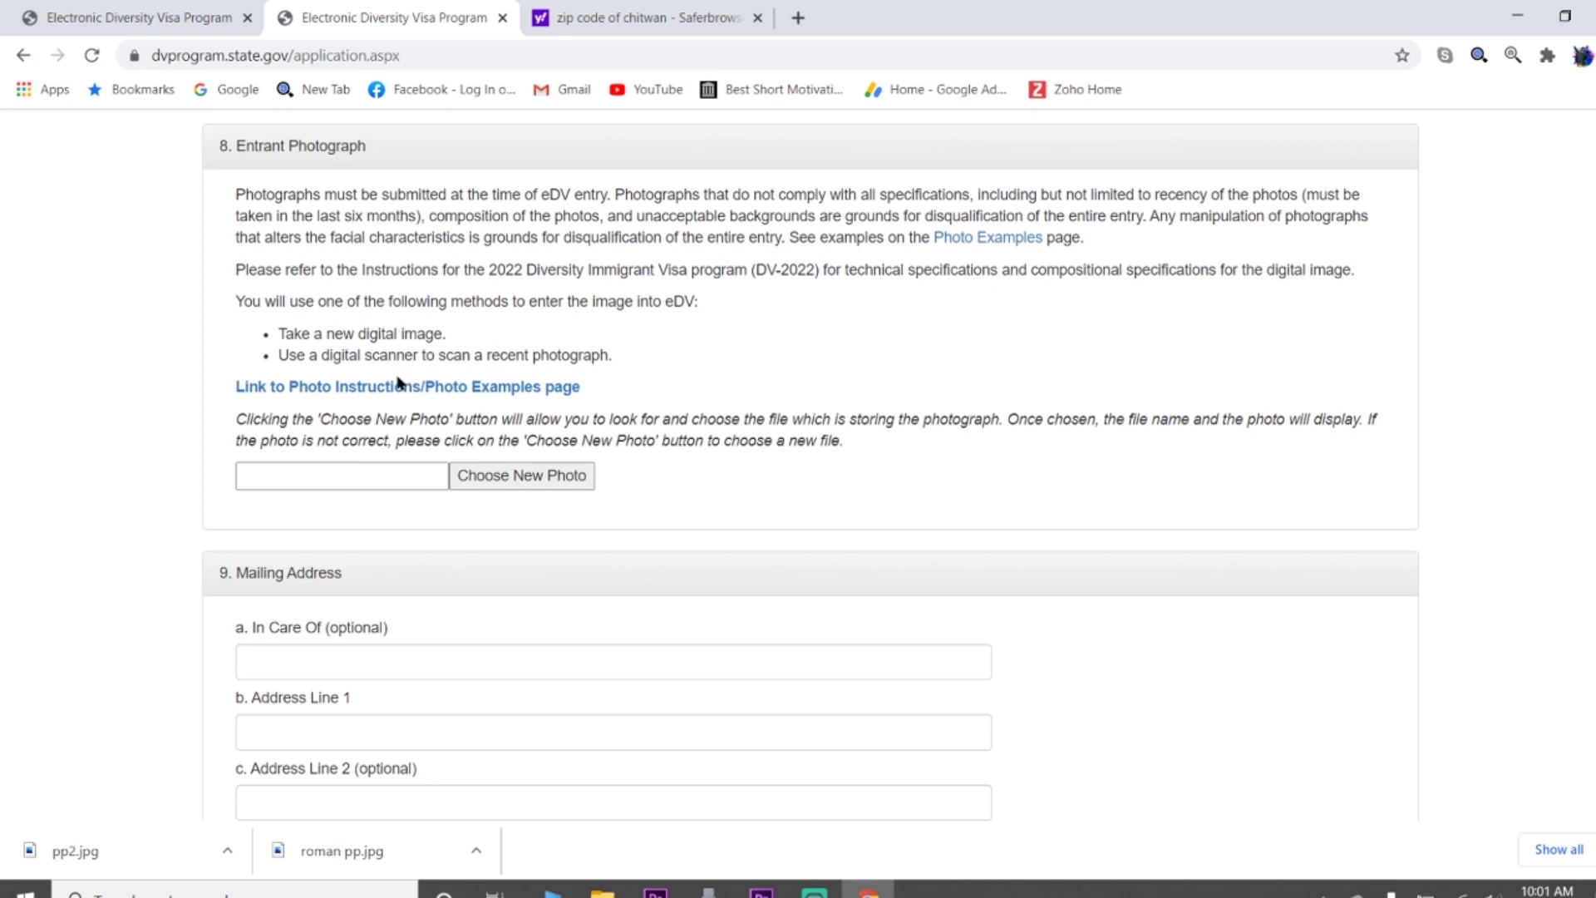
# Upload the entrant's photo file from the Desktop as the entrant photograph
pyautogui.click(530, 482)
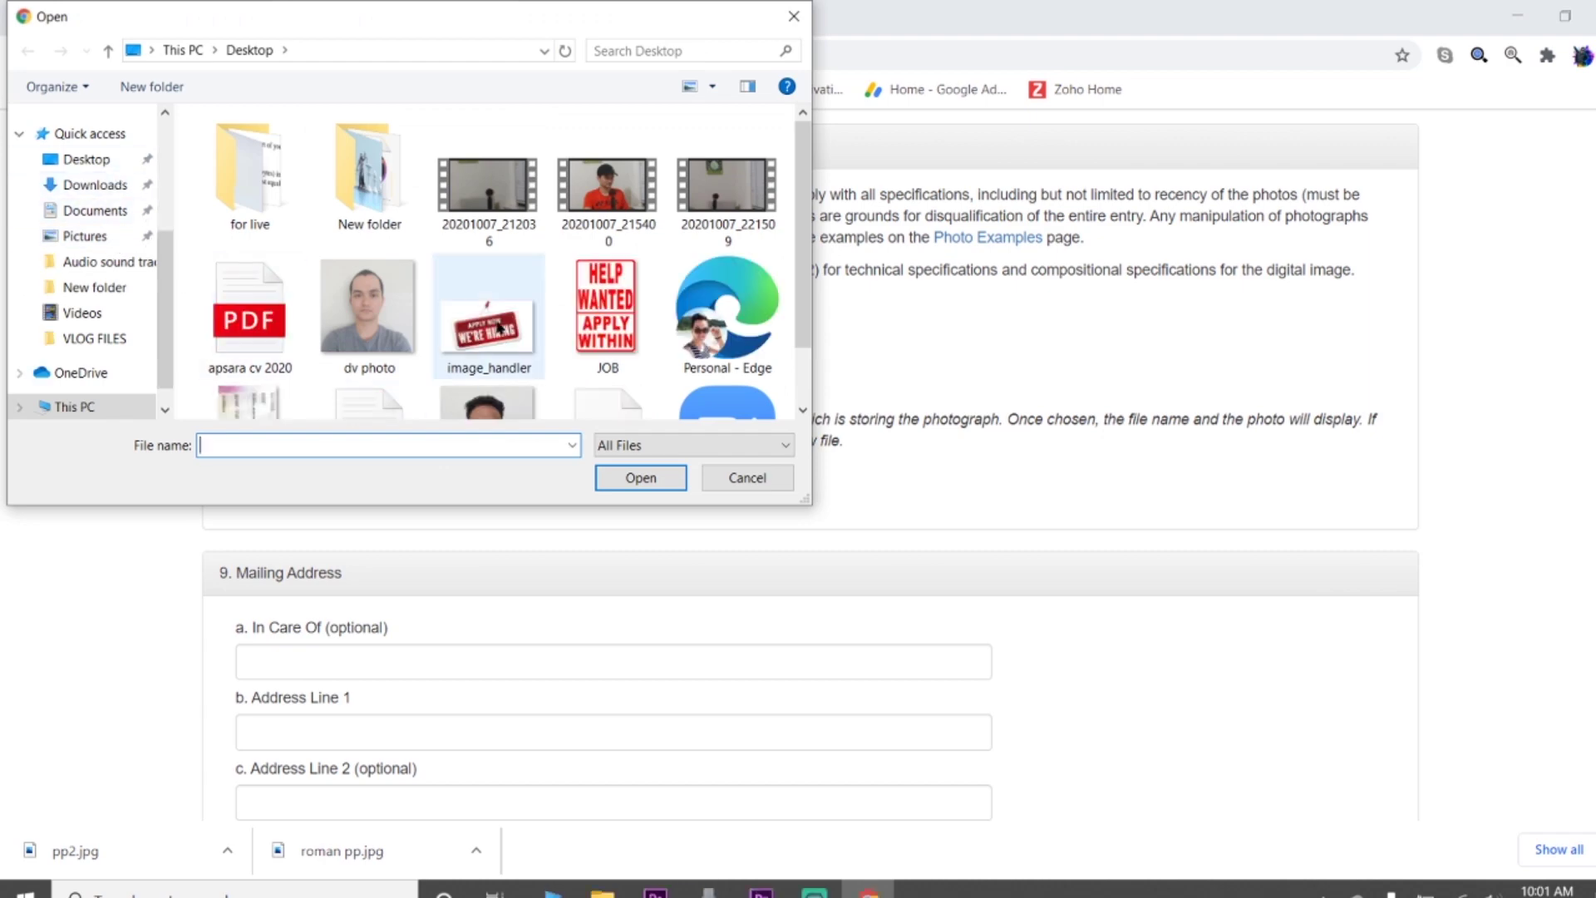
pyautogui.click(499, 327)
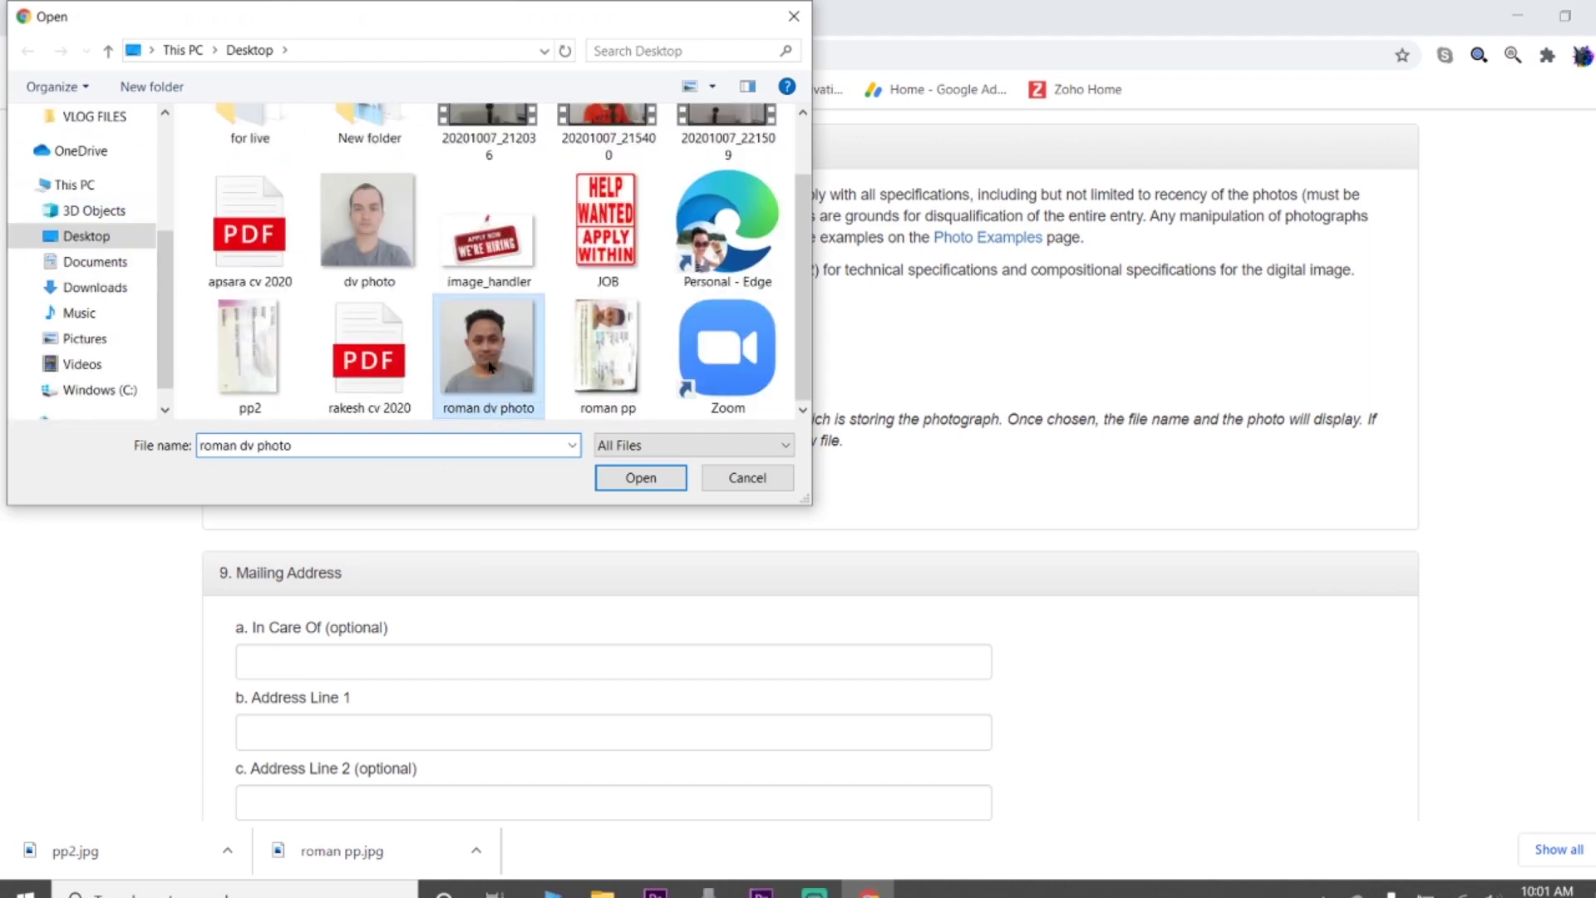
pyautogui.click(628, 476)
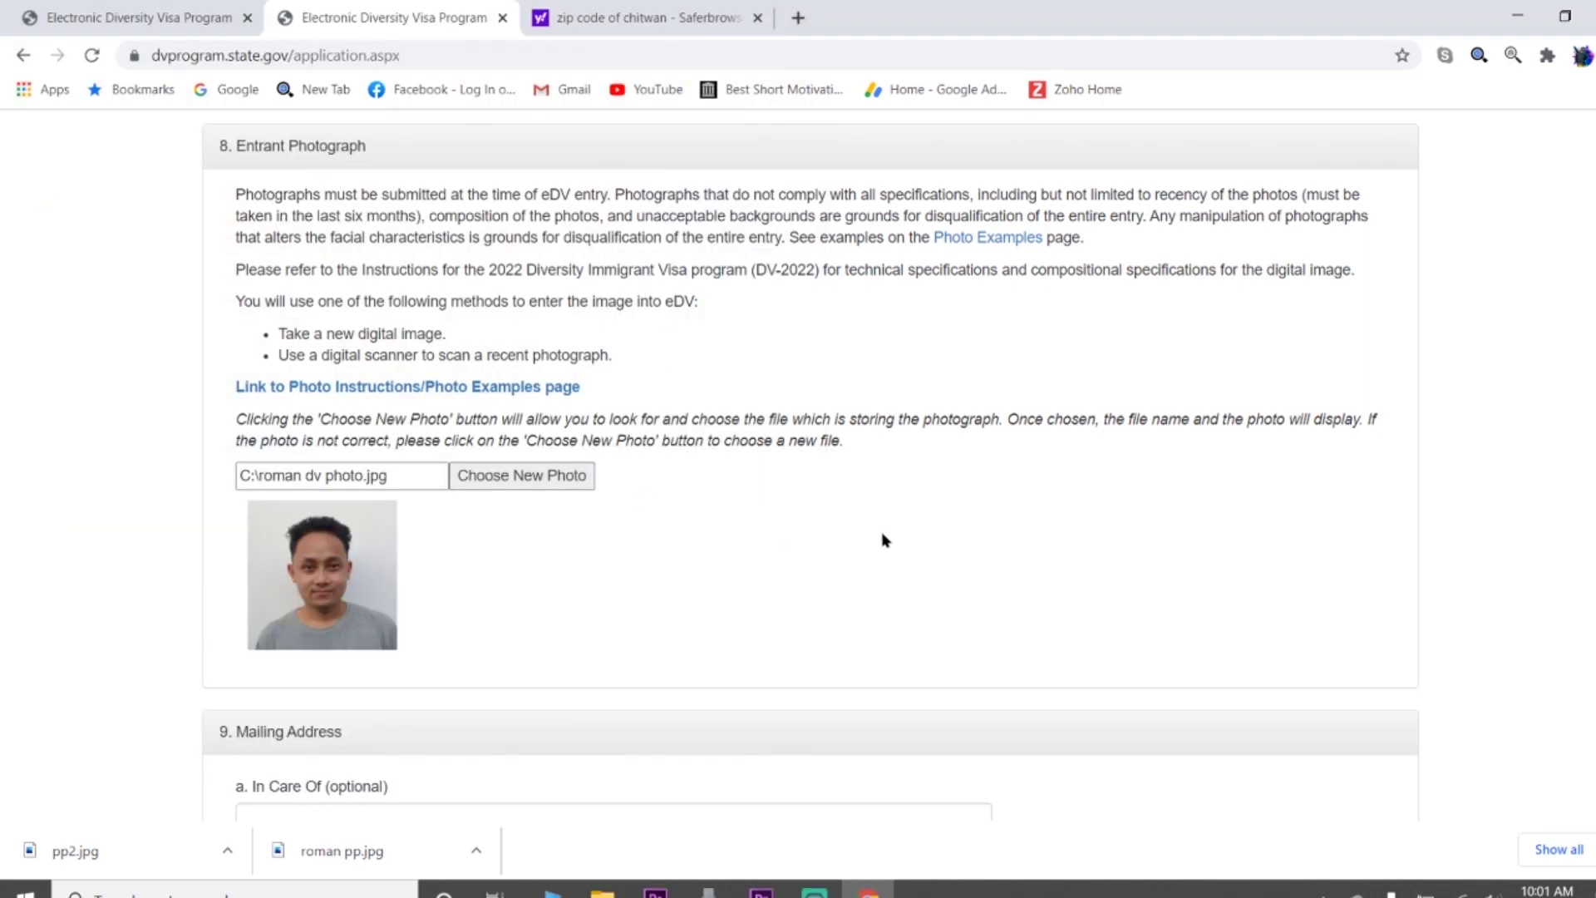
pyautogui.scroll(-1, 884, 539)
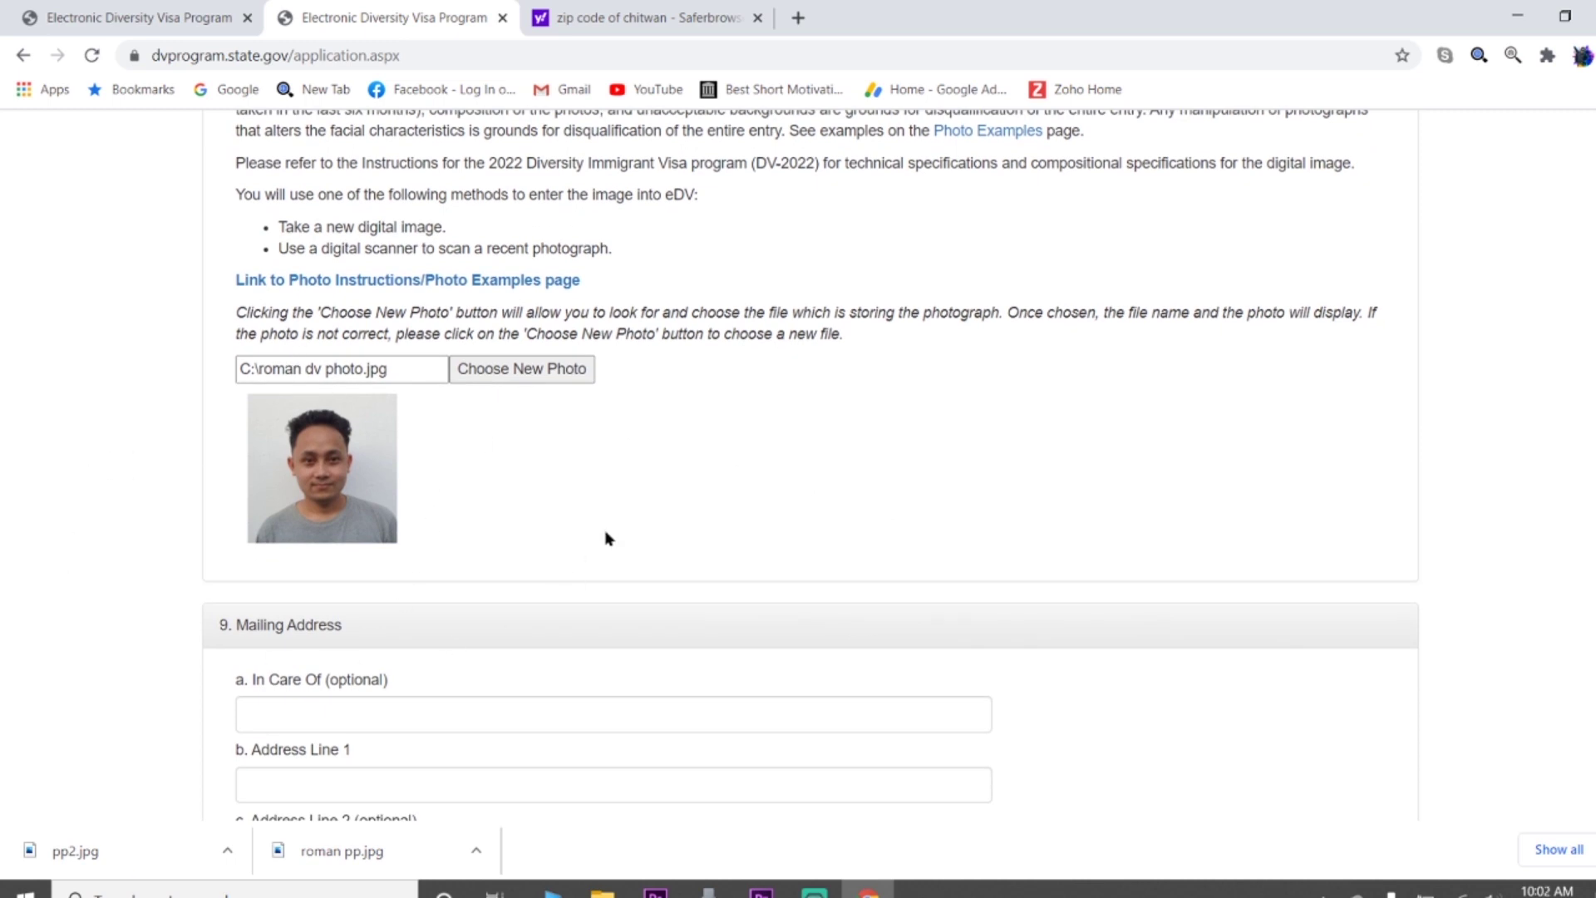
pyautogui.scroll(-2, 326, 391)
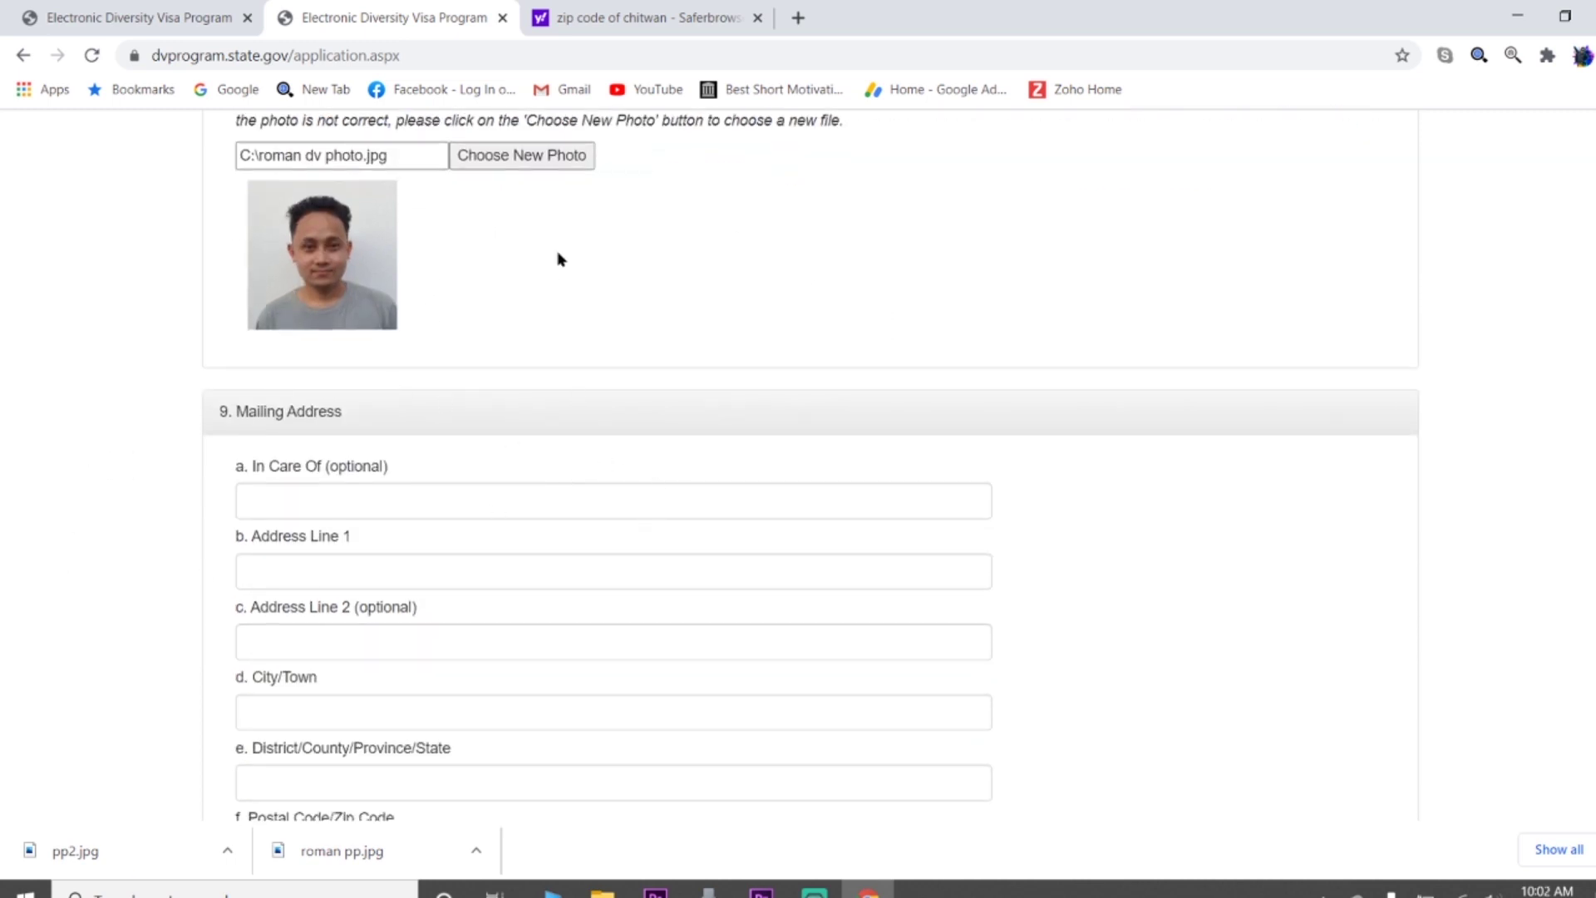
pyautogui.scroll(-1, 678, 381)
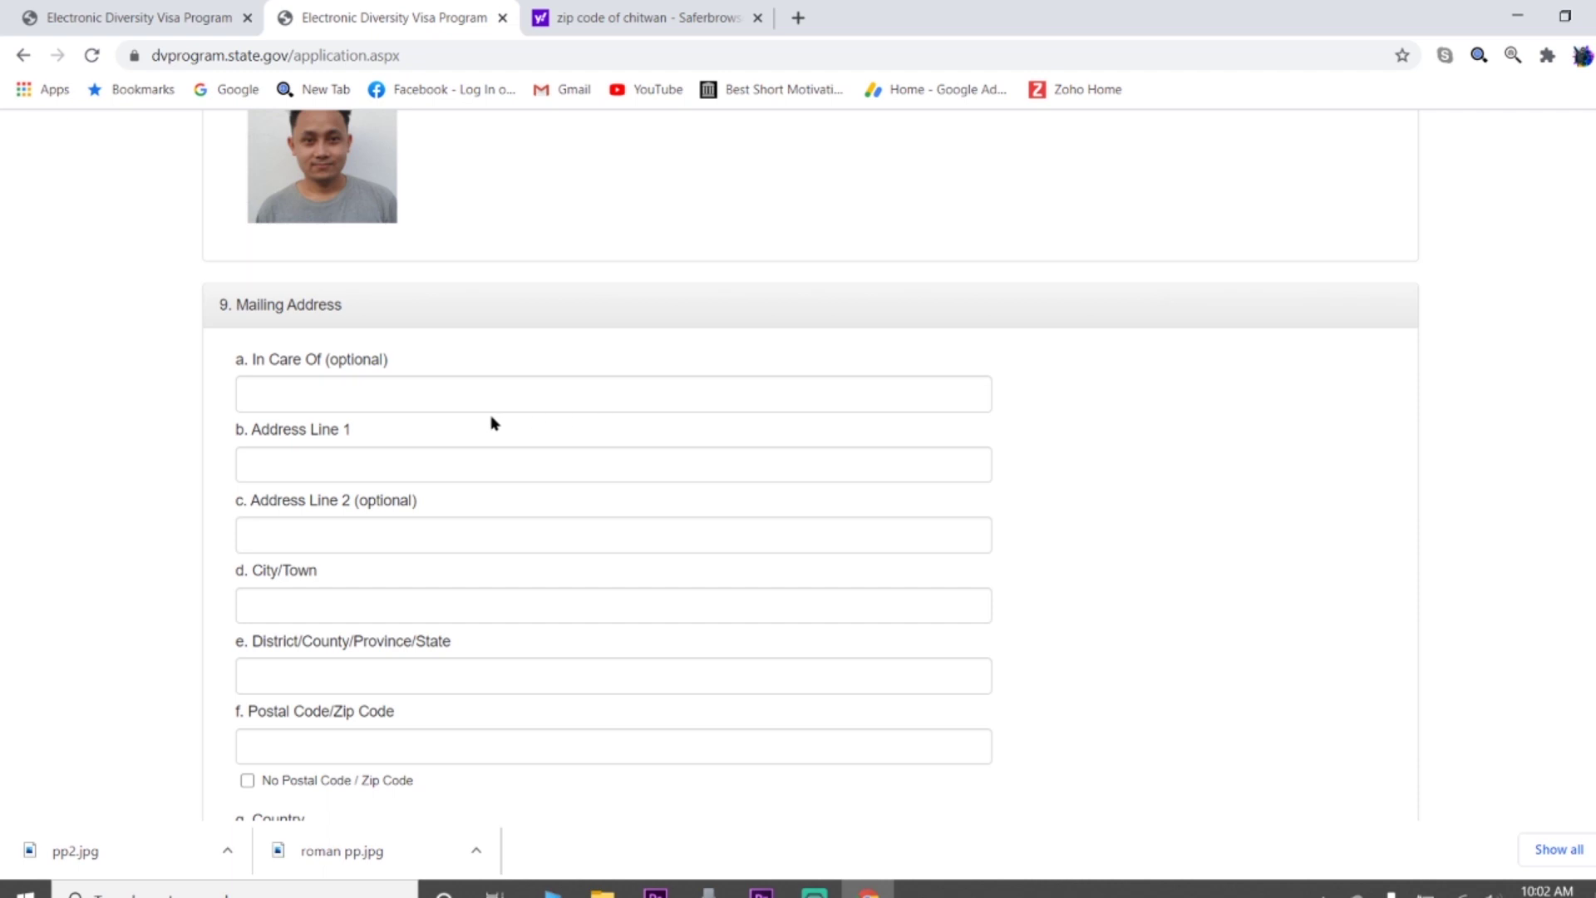
pyautogui.scroll(-1, 266, 222)
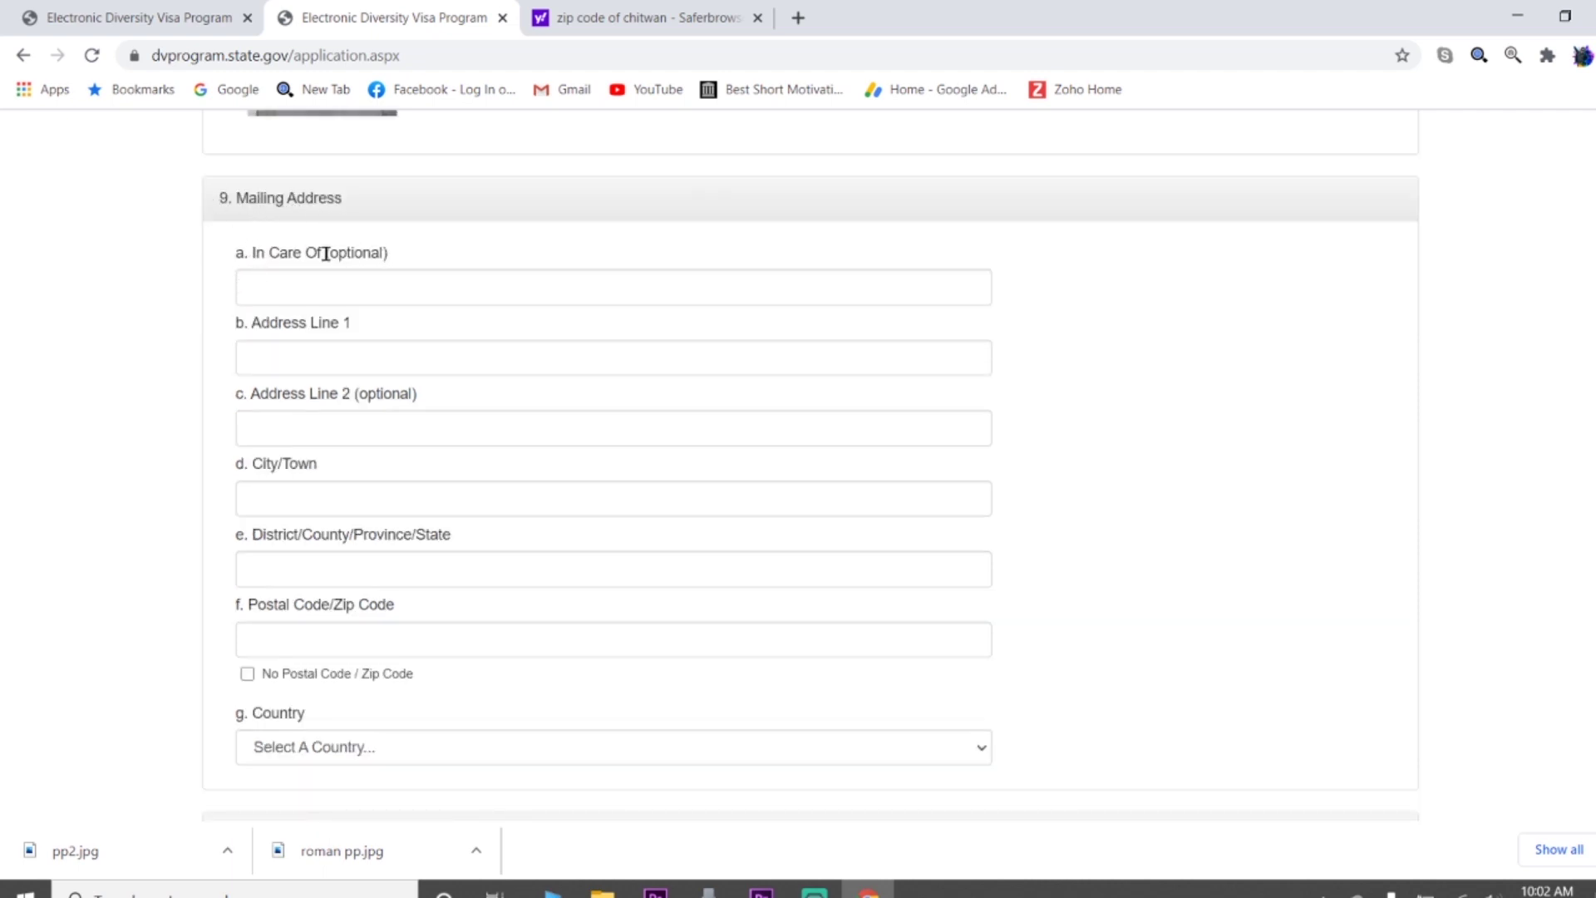
# Skip optional In Care Of and enter the mailing address line, city/town and district
pyautogui.moveTo(331, 252); pyautogui.dragTo(389, 251)
pyautogui.scroll(-1, 490, 288)
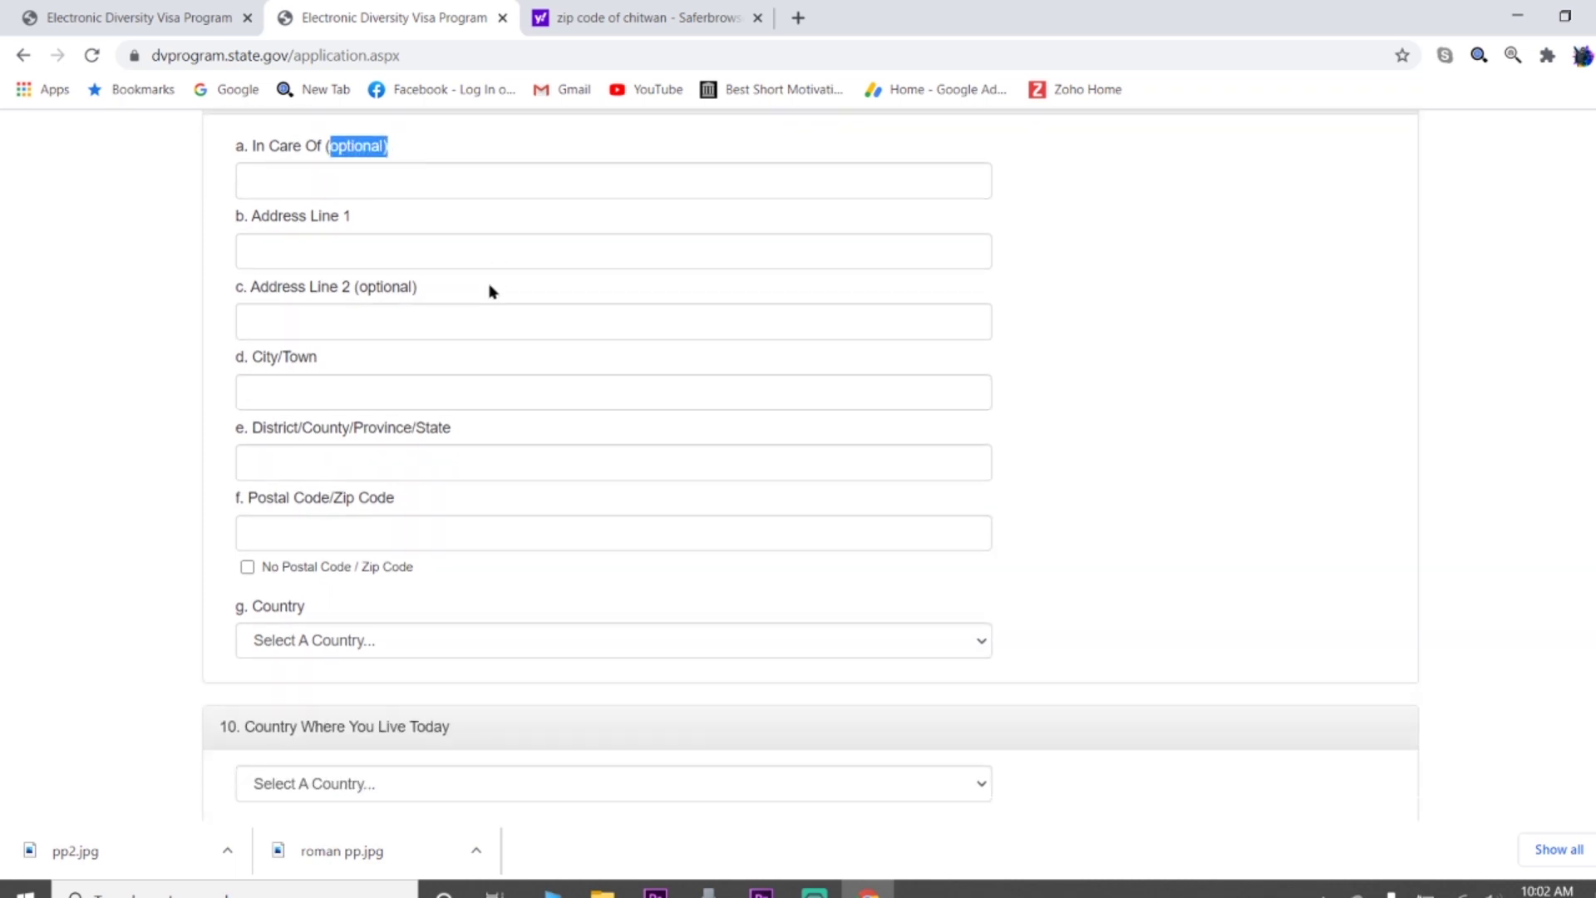
pyautogui.click(290, 252)
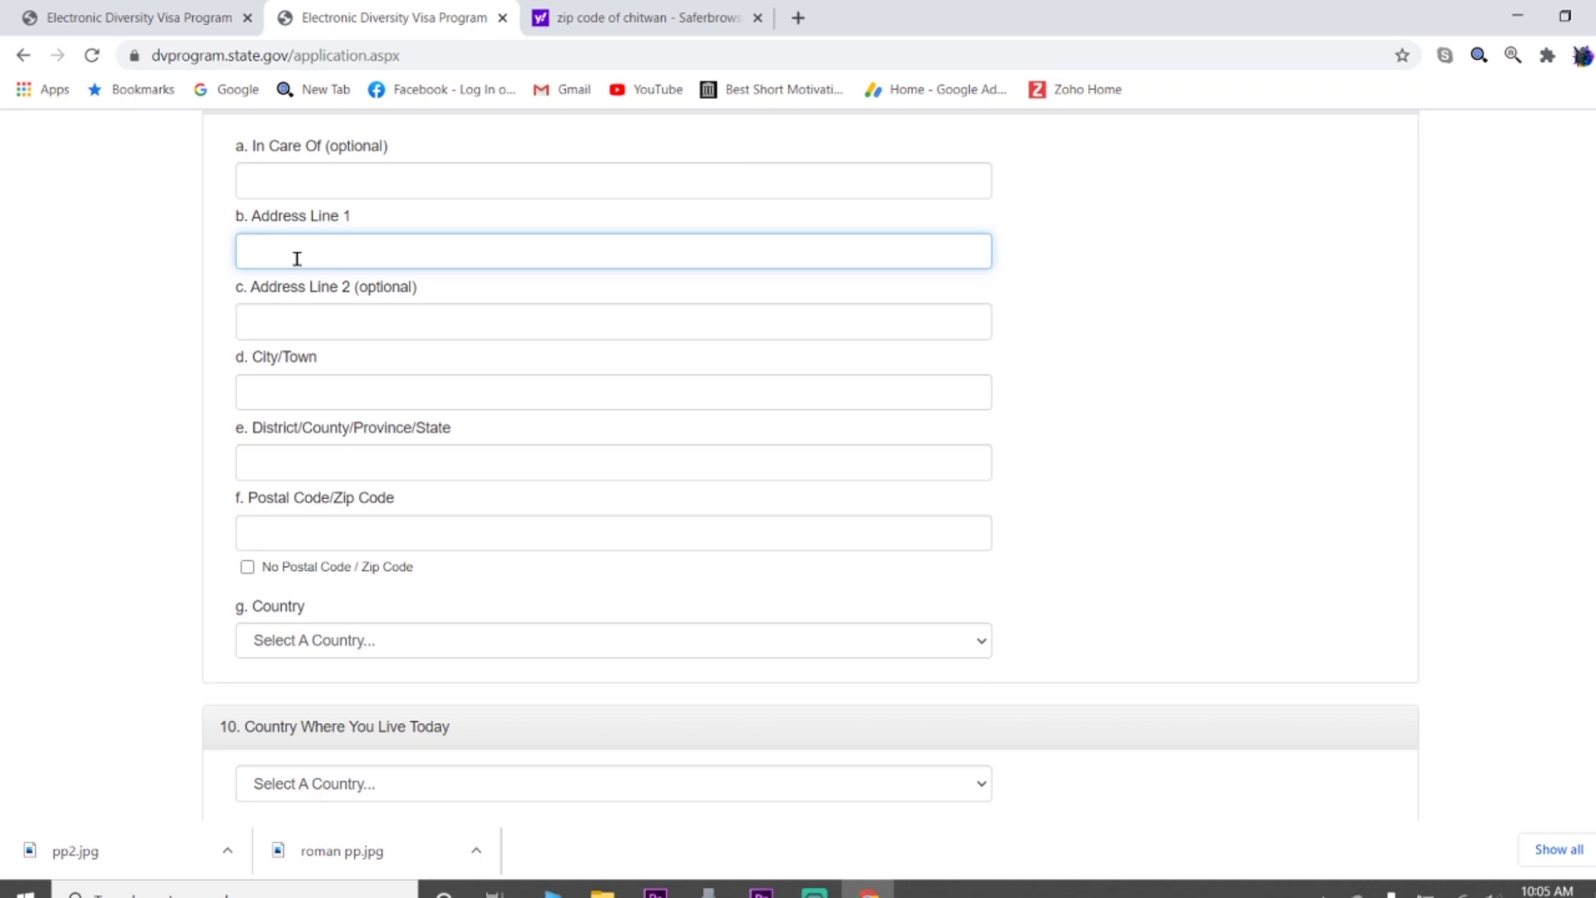
pyautogui.click(307, 390)
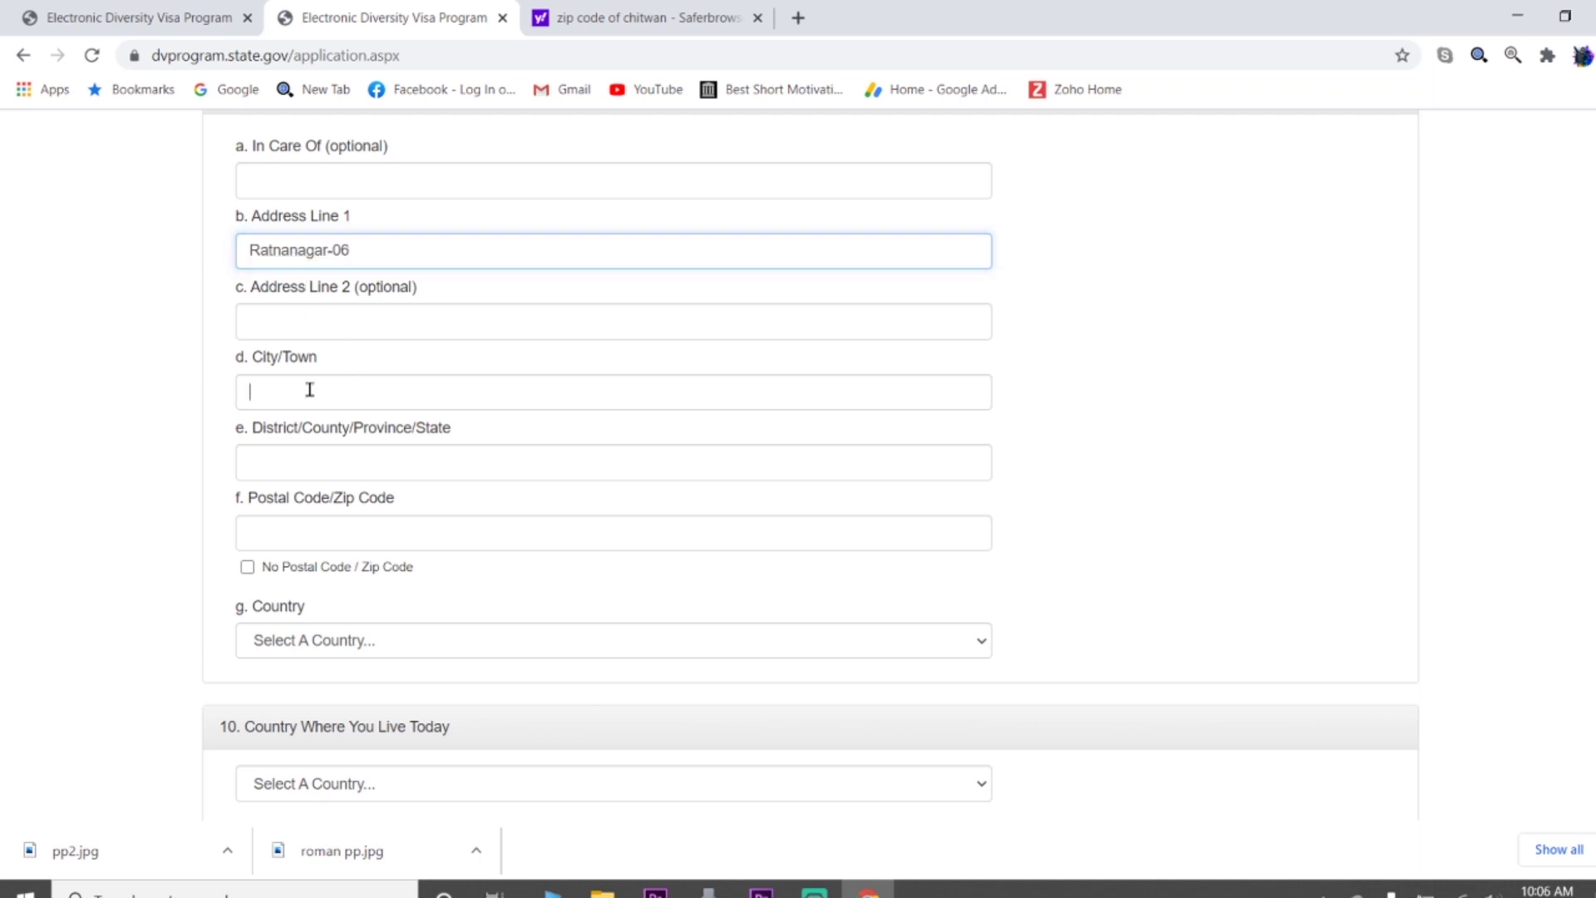
pyautogui.write('Sa')
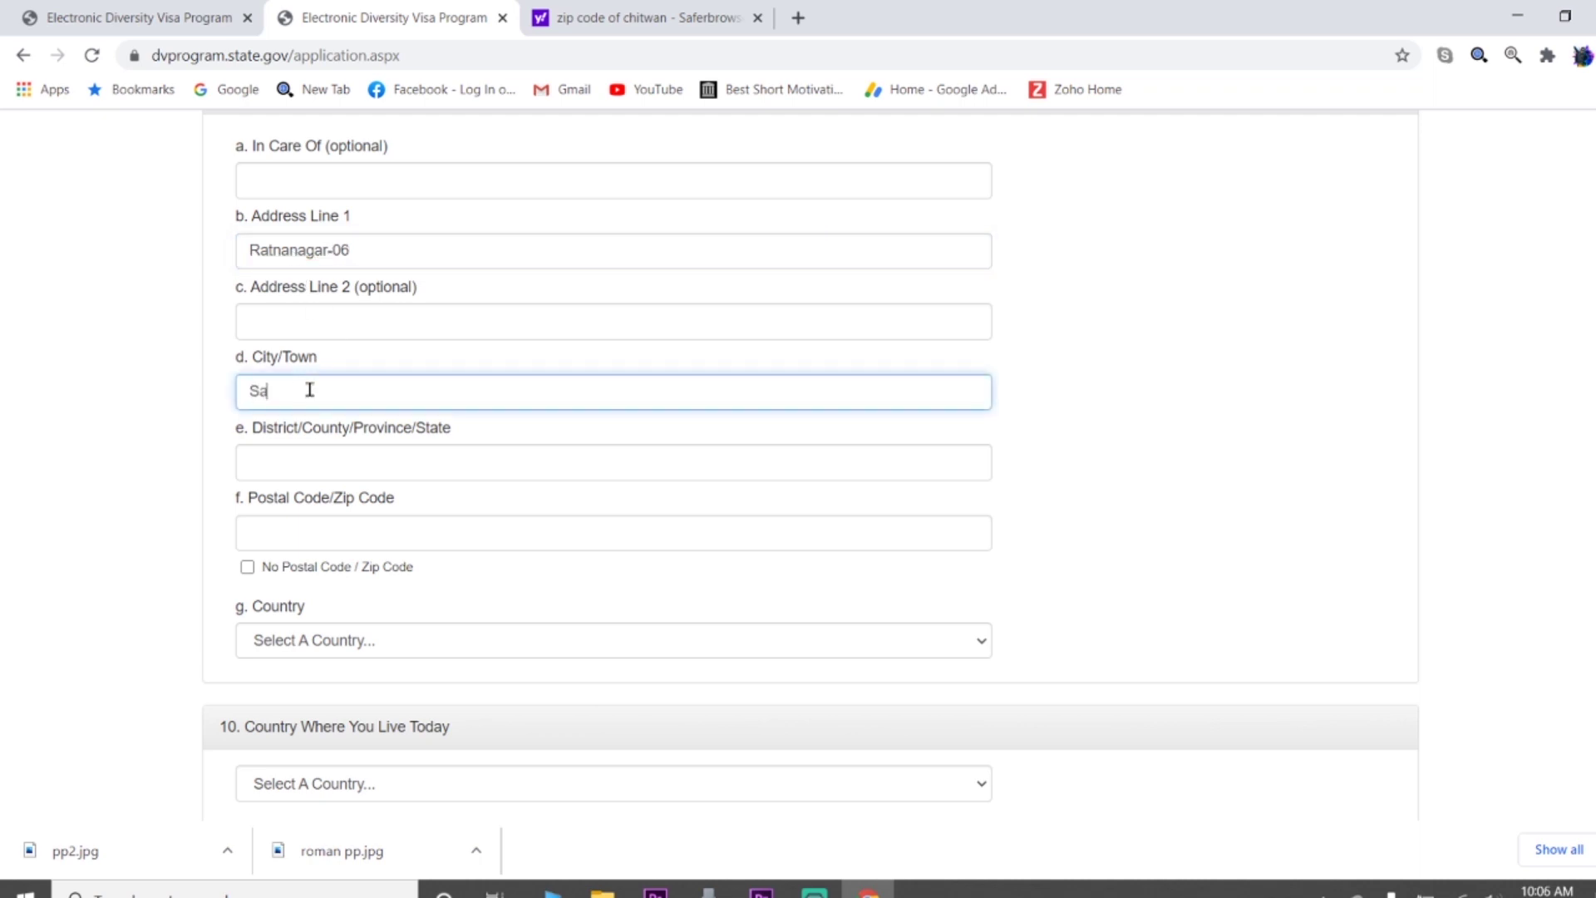
pyautogui.write('uraha')
pyautogui.click(364, 465)
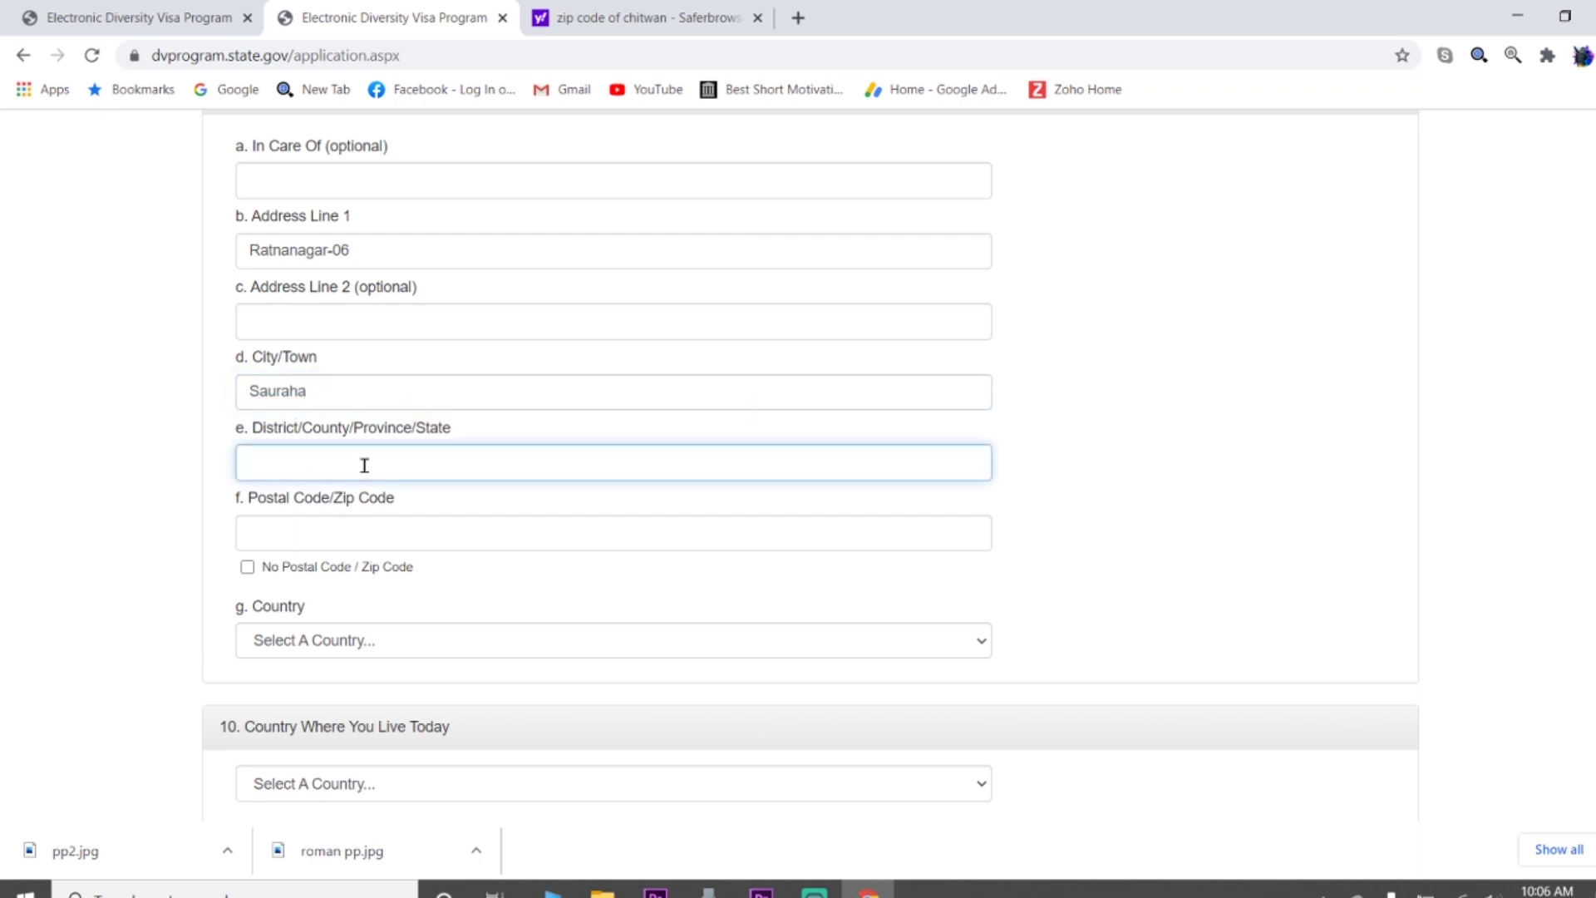
pyautogui.write('Chitwan')
pyautogui.scroll(-3, 374, 457)
pyautogui.click(326, 321)
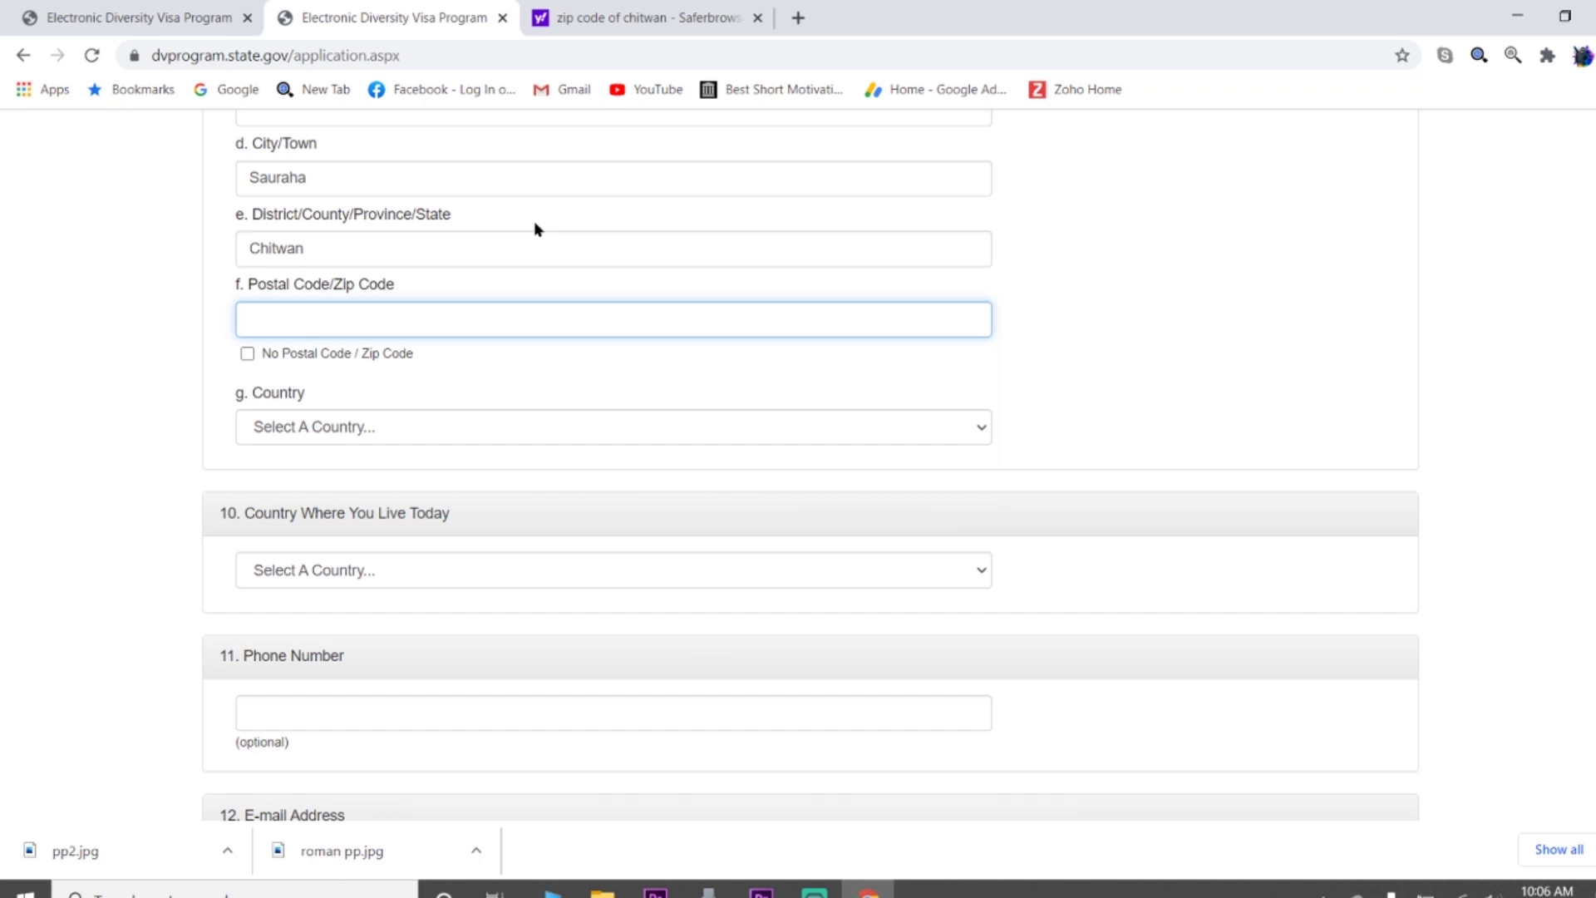
# Copy the district's postal code from the Yahoo results into the Postal Code field
pyautogui.click(625, 18)
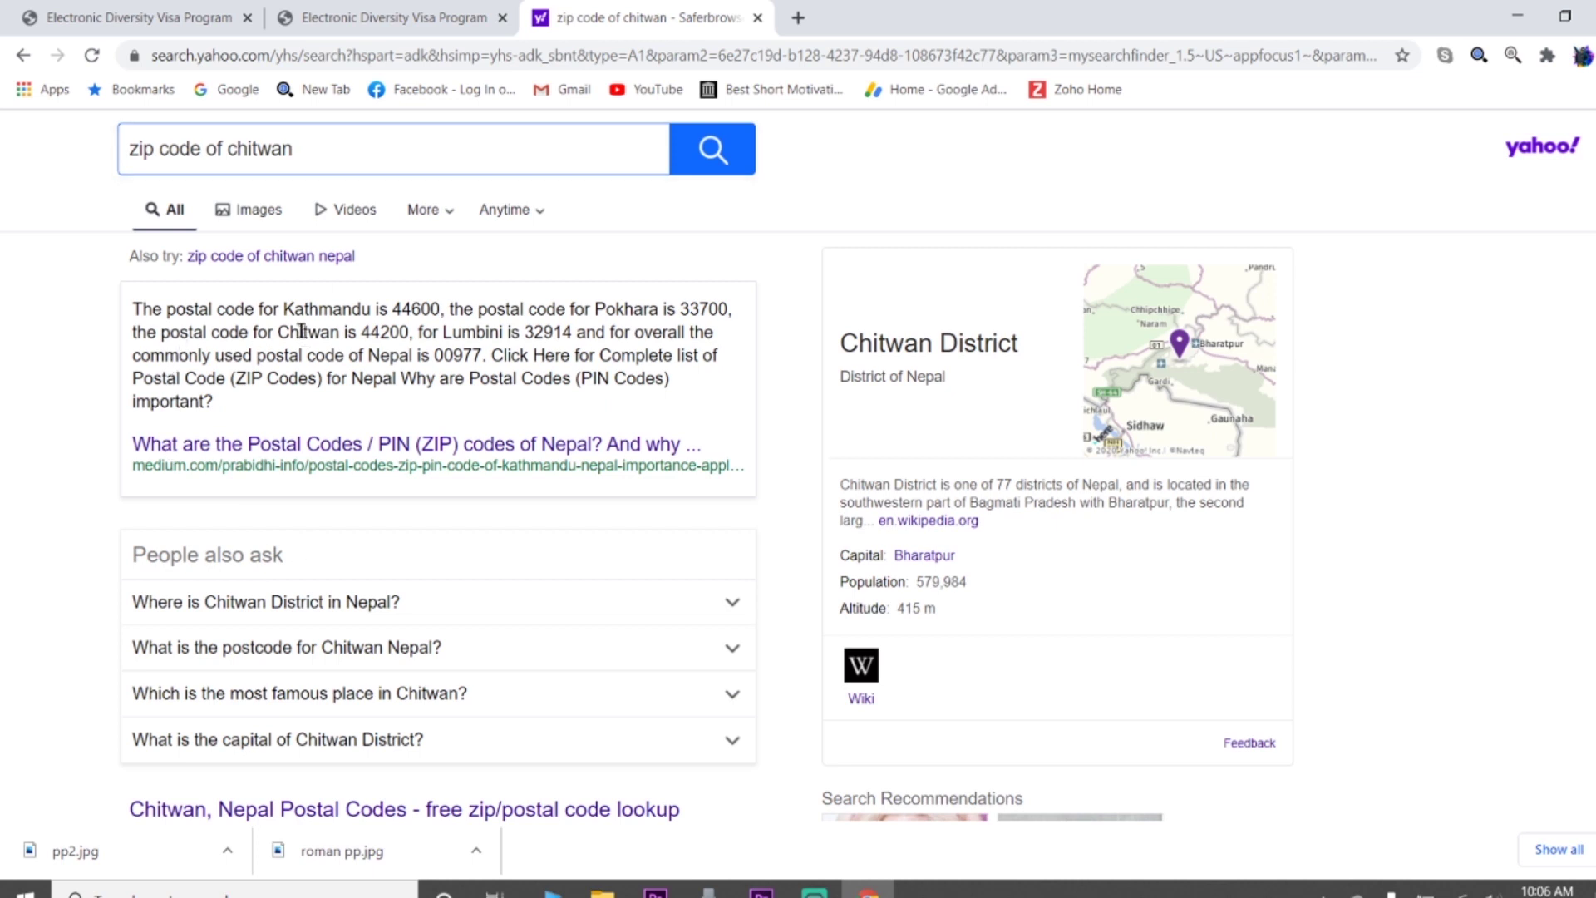
pyautogui.moveTo(278, 332); pyautogui.dragTo(408, 331)
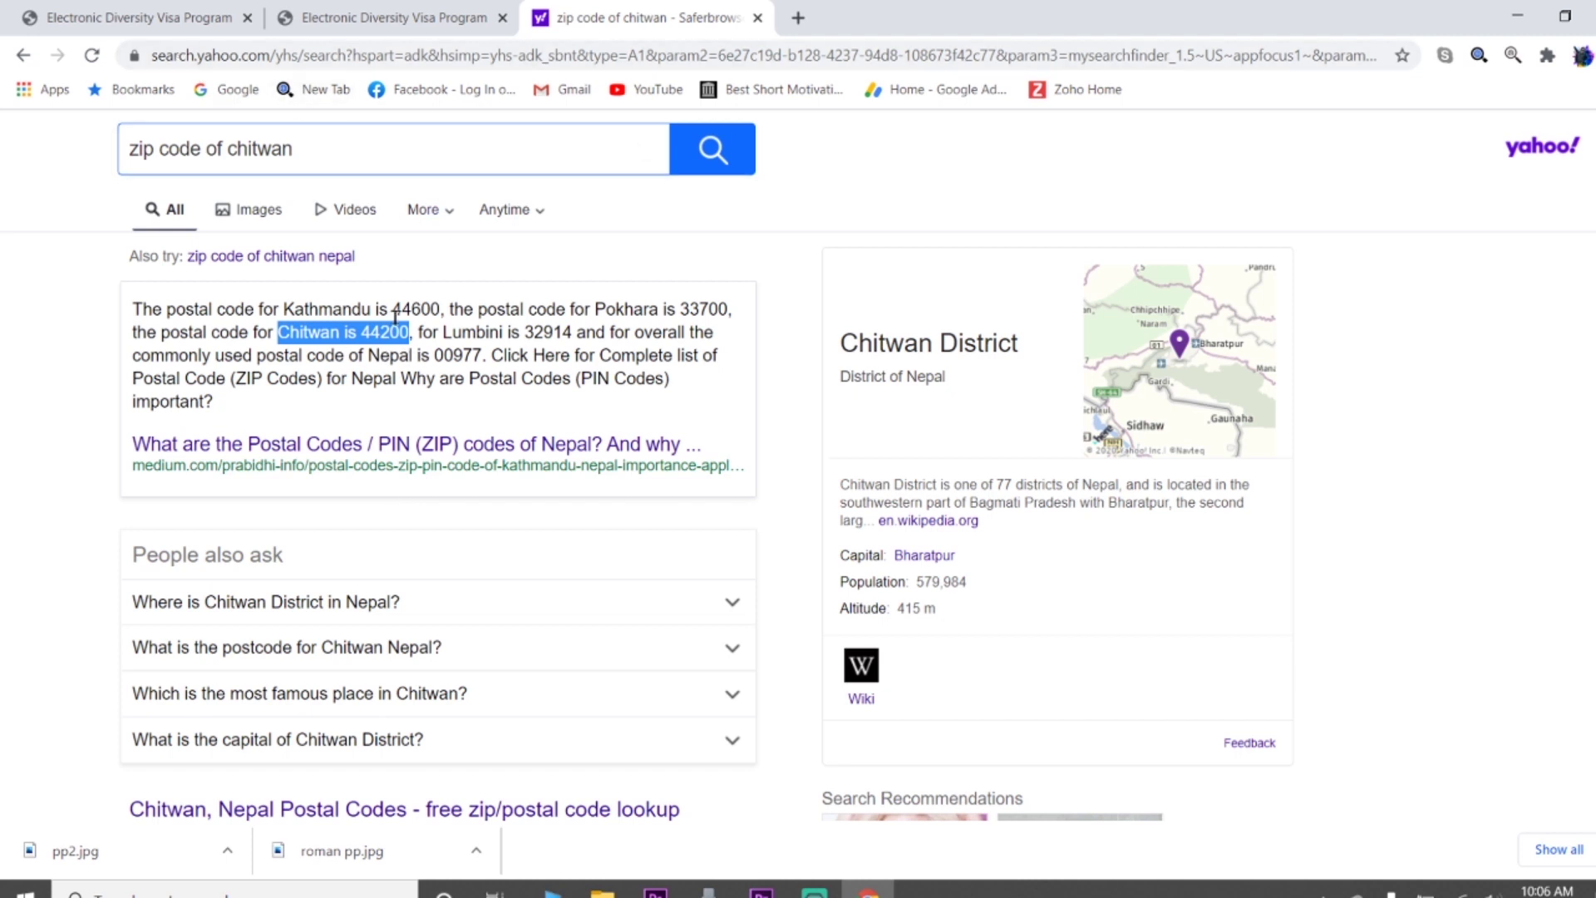
pyautogui.click(358, 19)
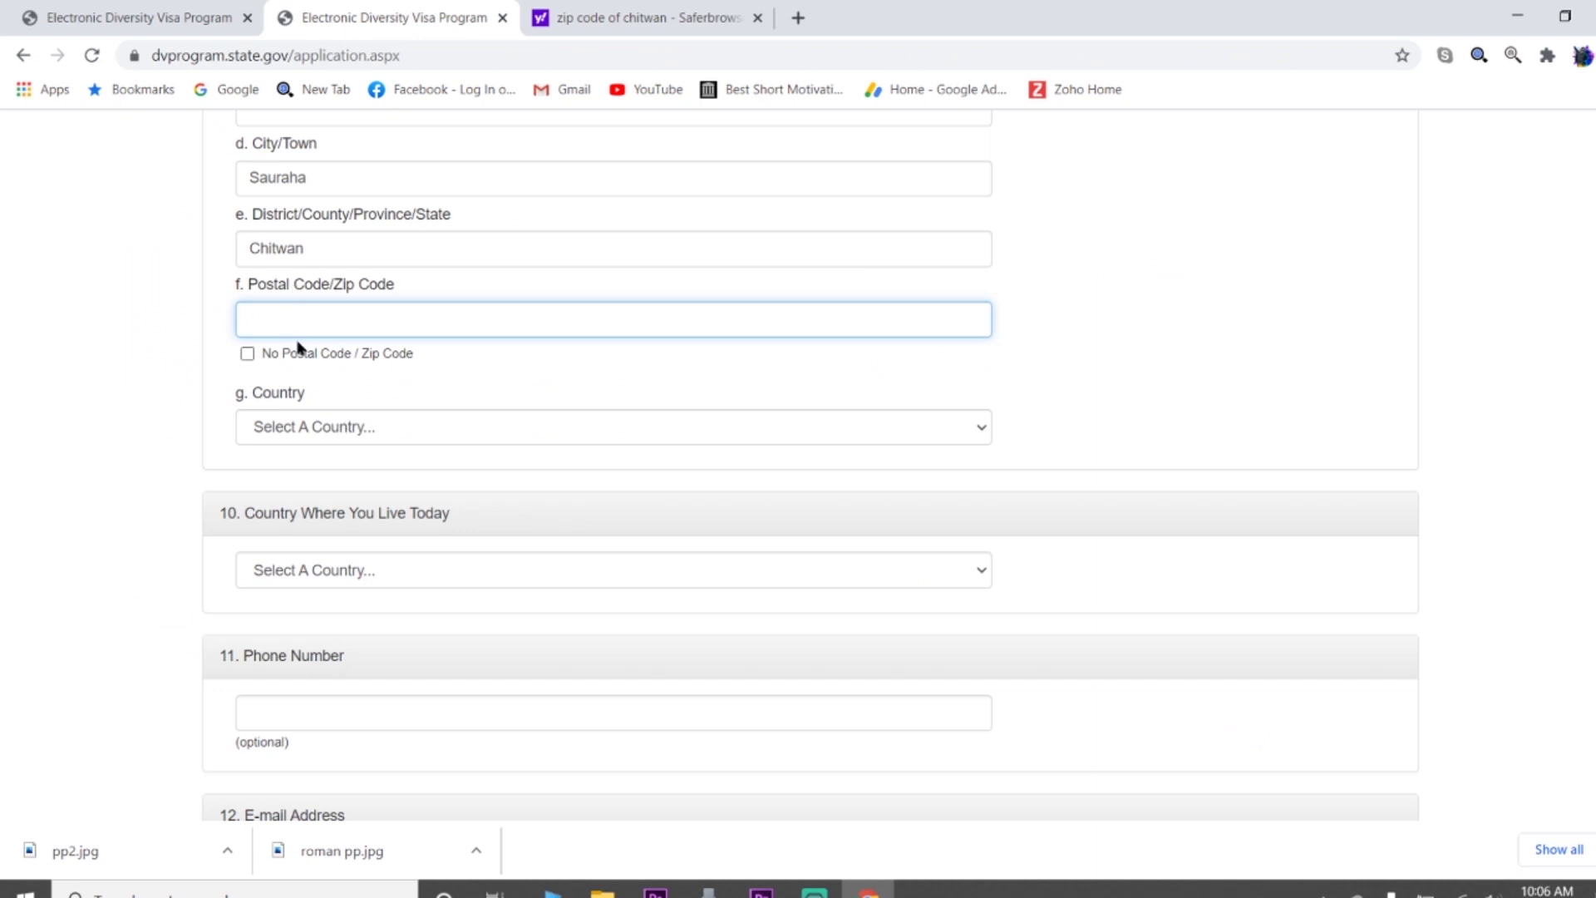
pyautogui.write('44200')
pyautogui.click(565, 19)
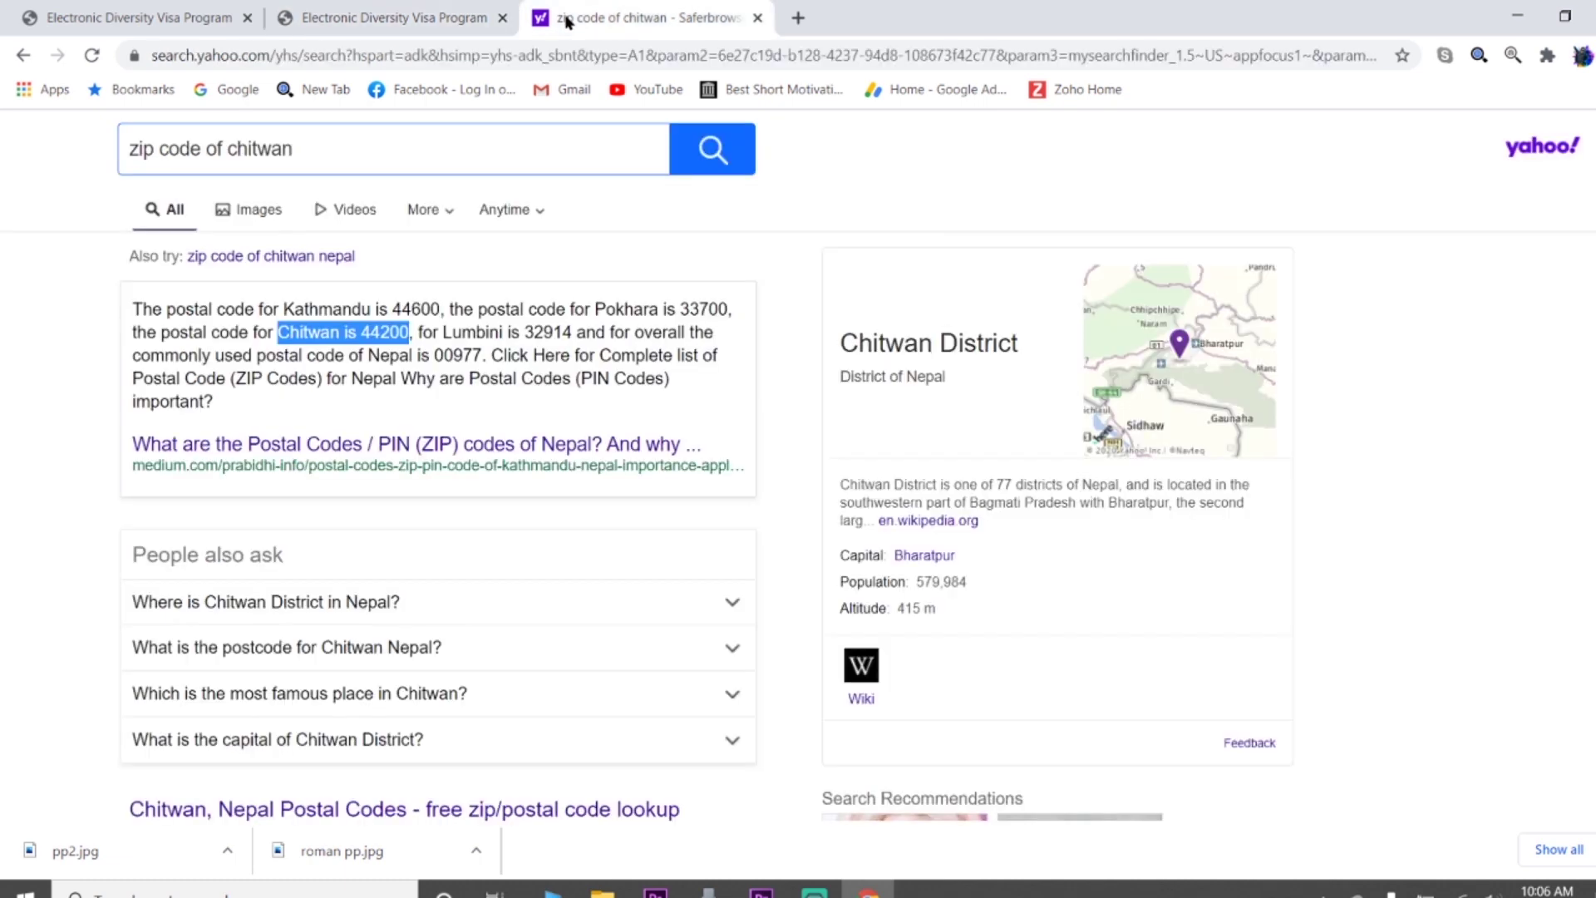
pyautogui.click(453, 20)
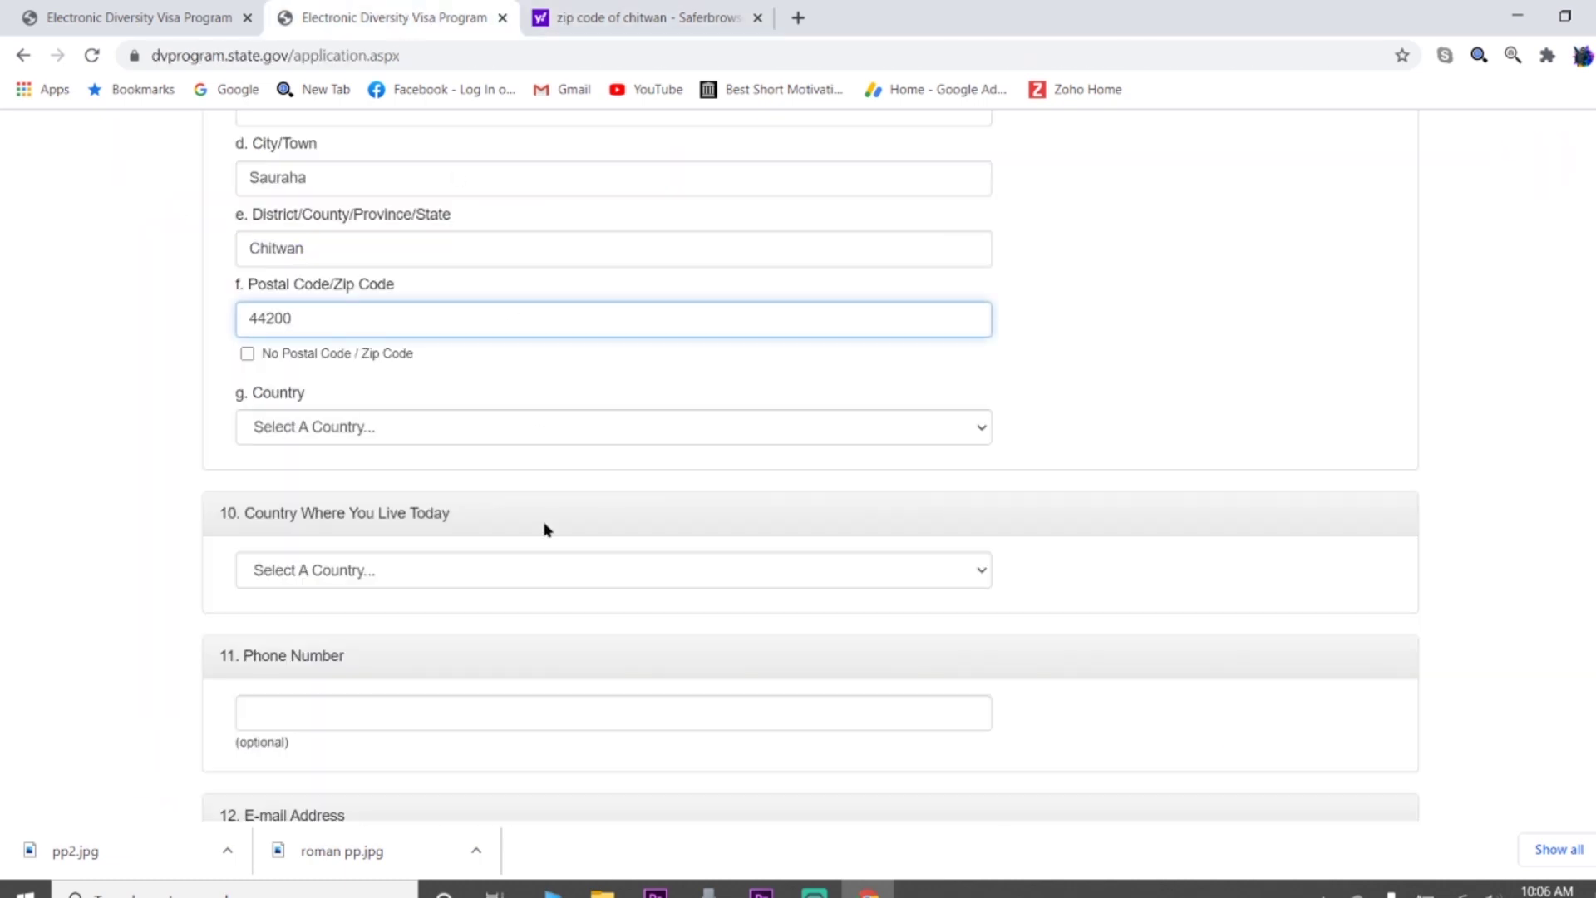
# Select Nepal as both the mailing address country and the country of current residence
pyautogui.scroll(-1, 545, 420)
pyautogui.scroll(-1, 545, 420)
pyautogui.click(335, 328)
pyautogui.write('nepal')
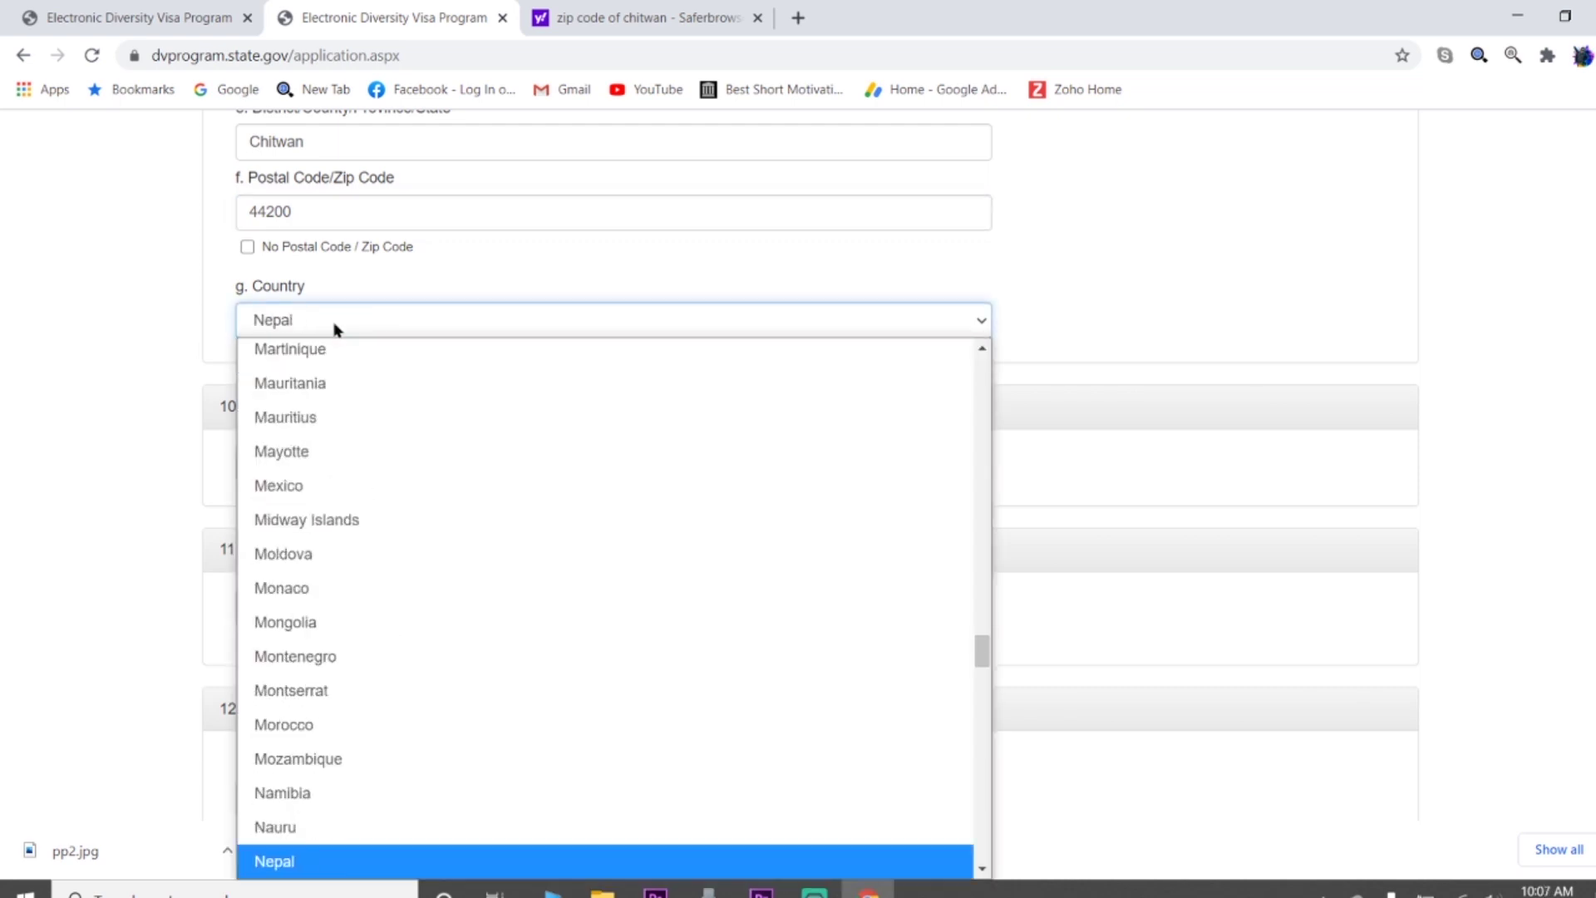
pyautogui.press('Return')
pyautogui.scroll(-1, 228, 374)
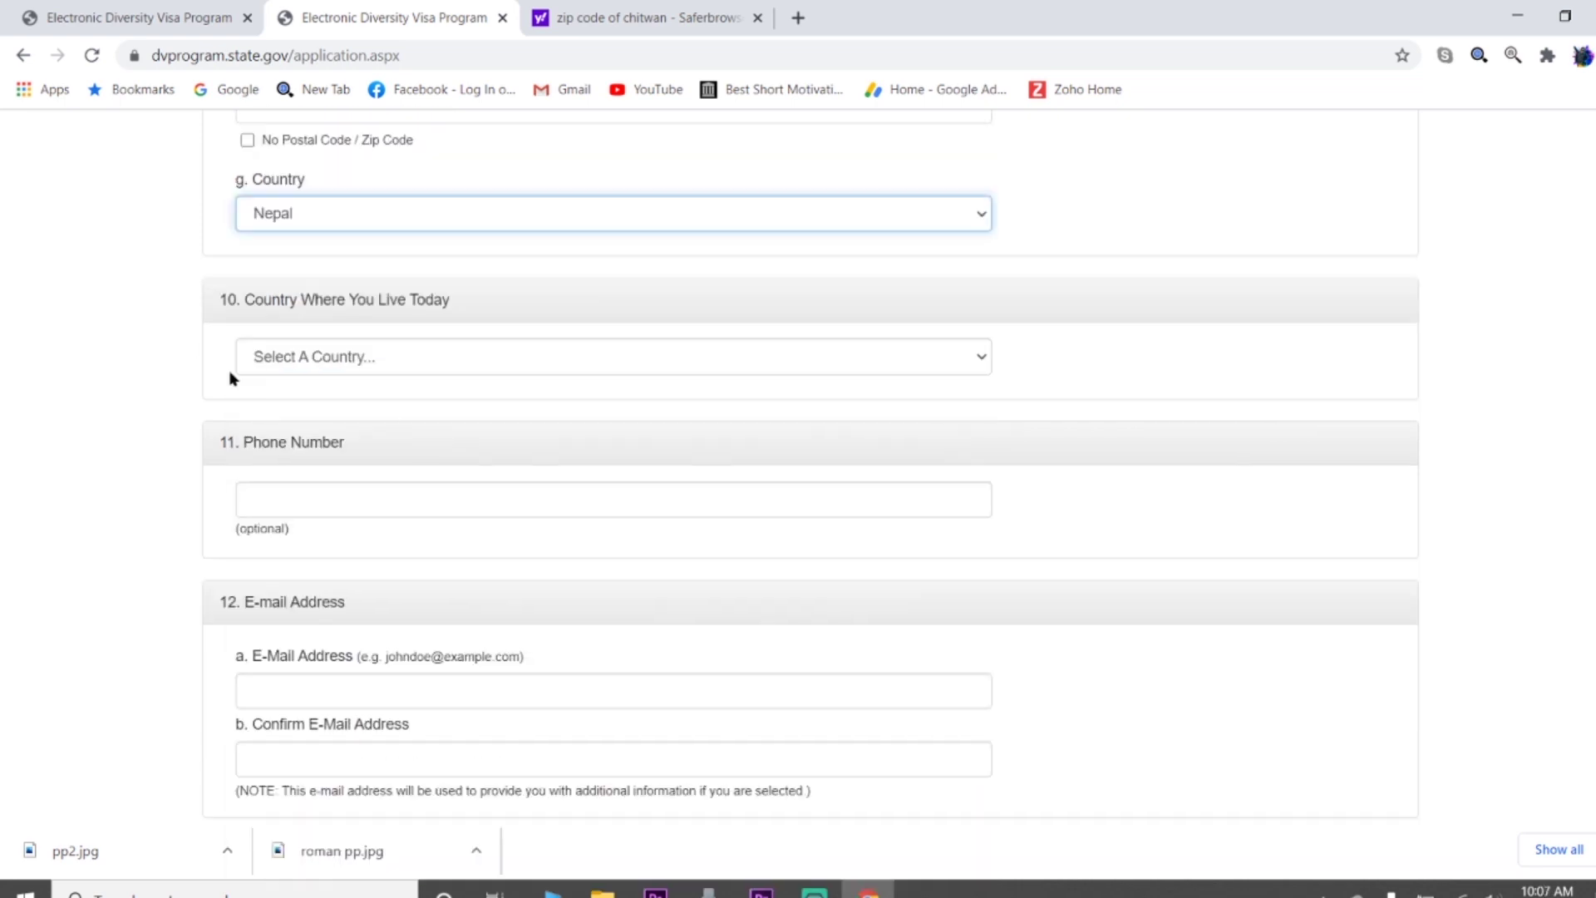
pyautogui.scroll(-1, 307, 378)
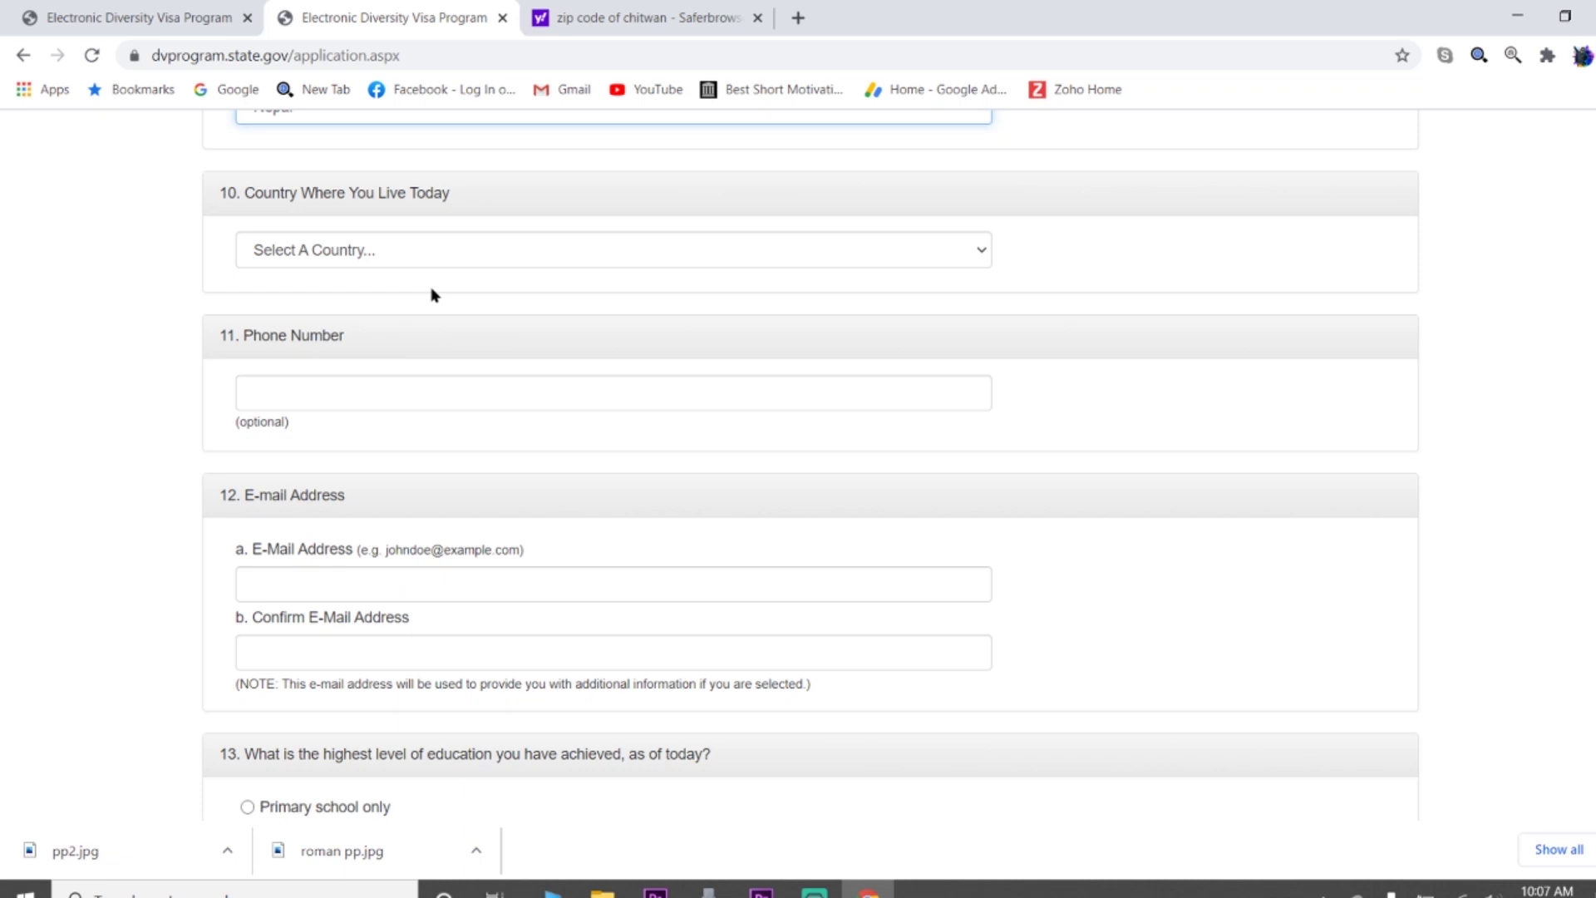
pyautogui.press('Tab')
pyautogui.write('nepal')
pyautogui.scroll(-1, 424, 310)
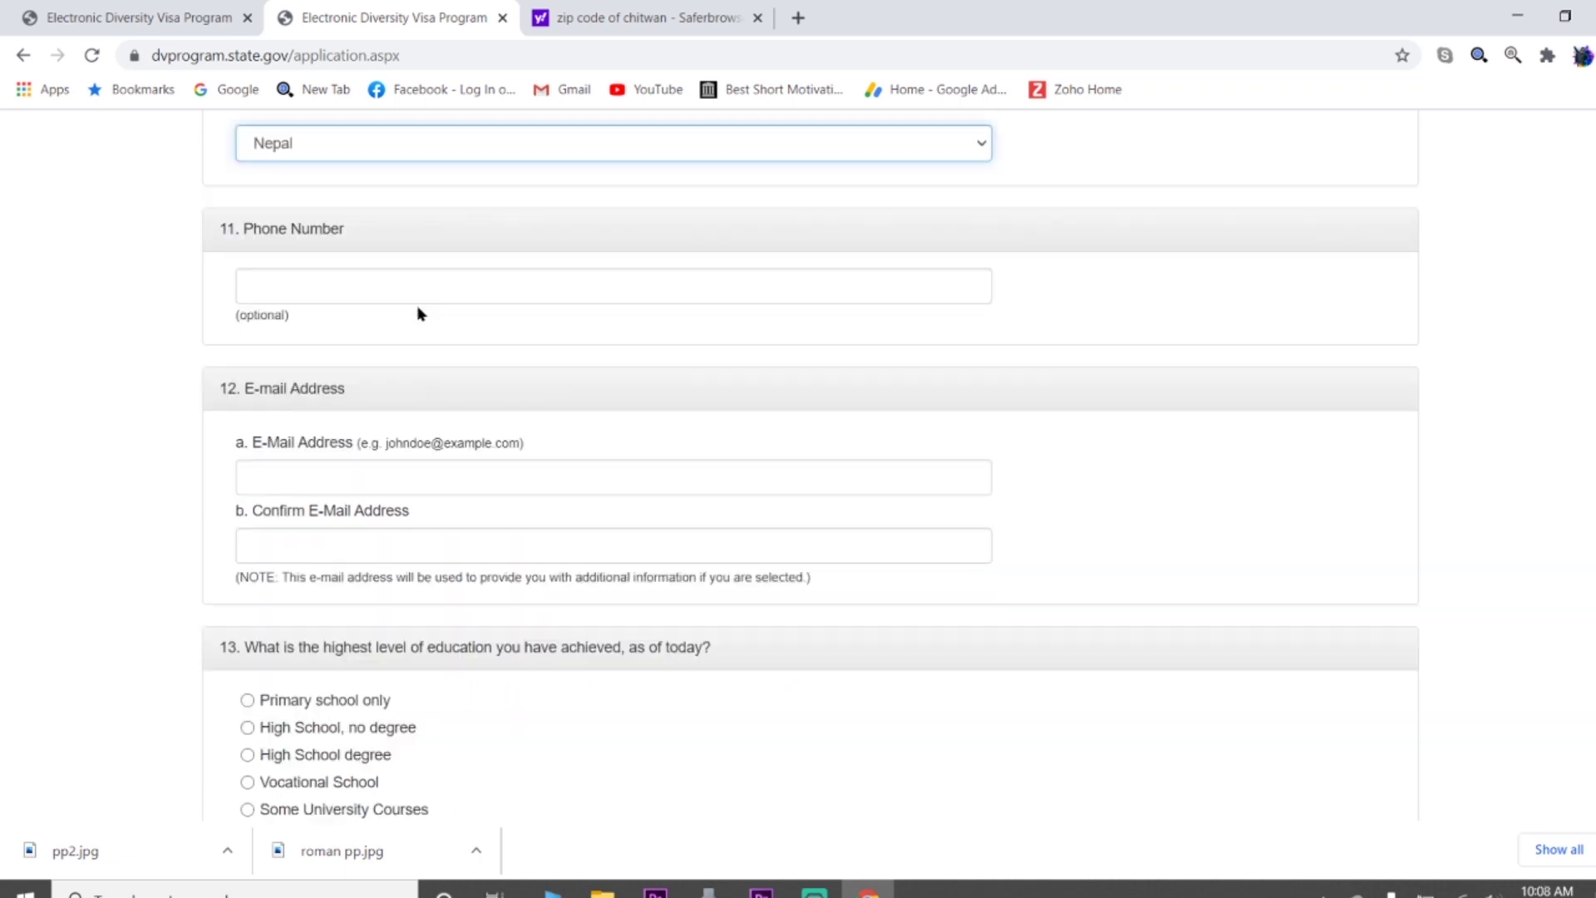
# Leave the phone number empty, deleting the +977 country code typed into it
pyautogui.click(276, 289)
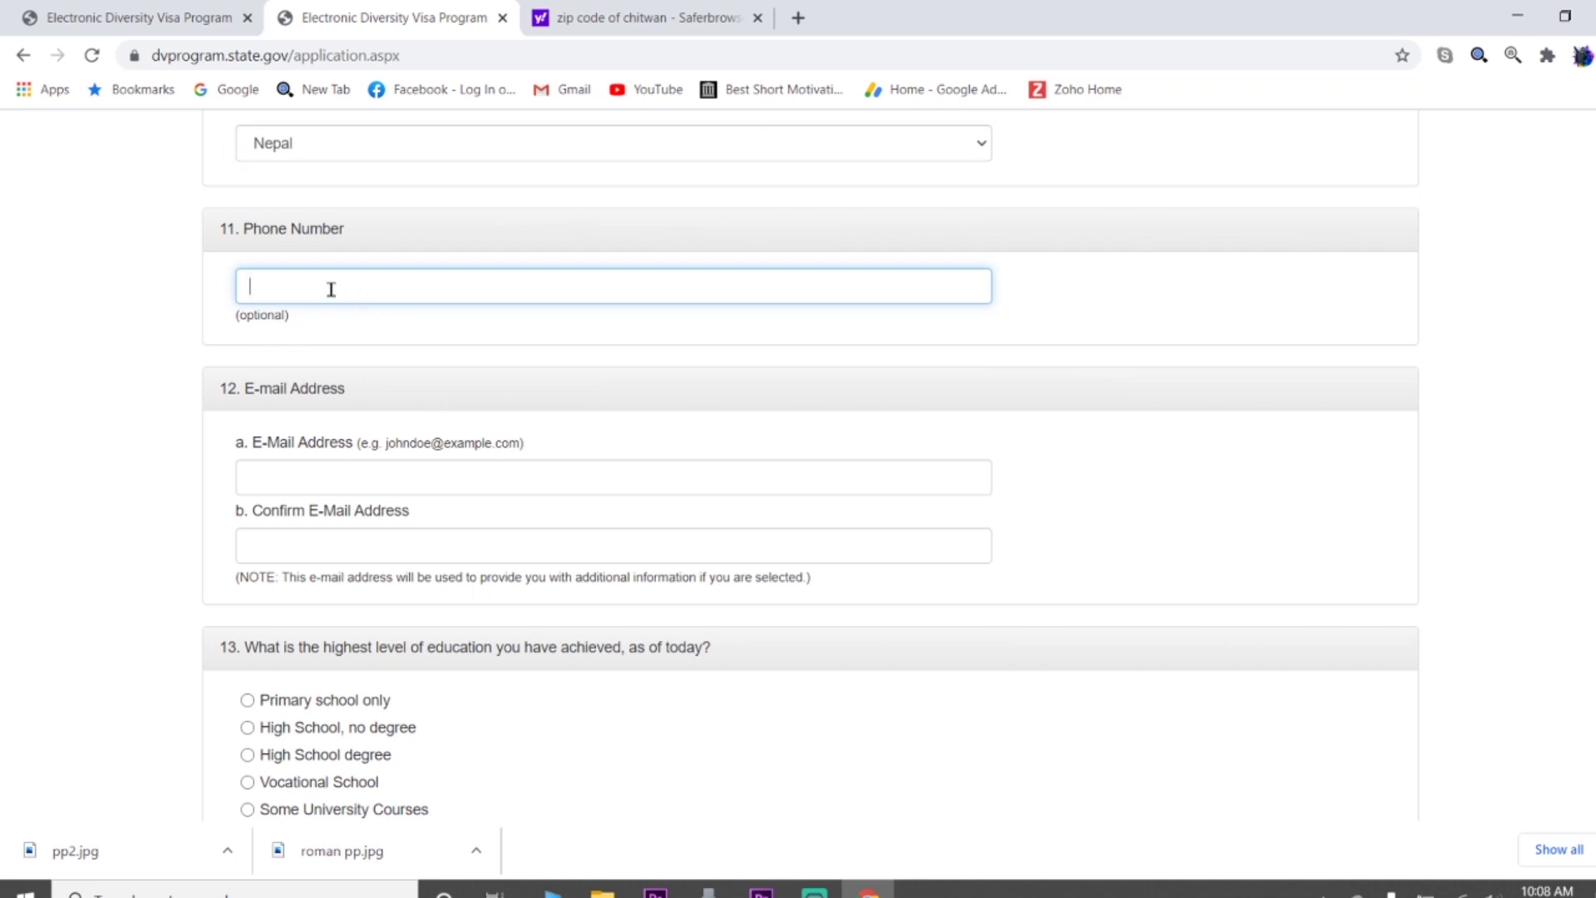
pyautogui.write('+977')
pyautogui.press('BackSpace')
pyautogui.press('BackSpace')
pyautogui.press('BackSpace')
pyautogui.press('BackSpace')
# Enter the entrant's e-mail address and paste the same address into Confirm E-Mail Address
pyautogui.scroll(-1, 374, 424)
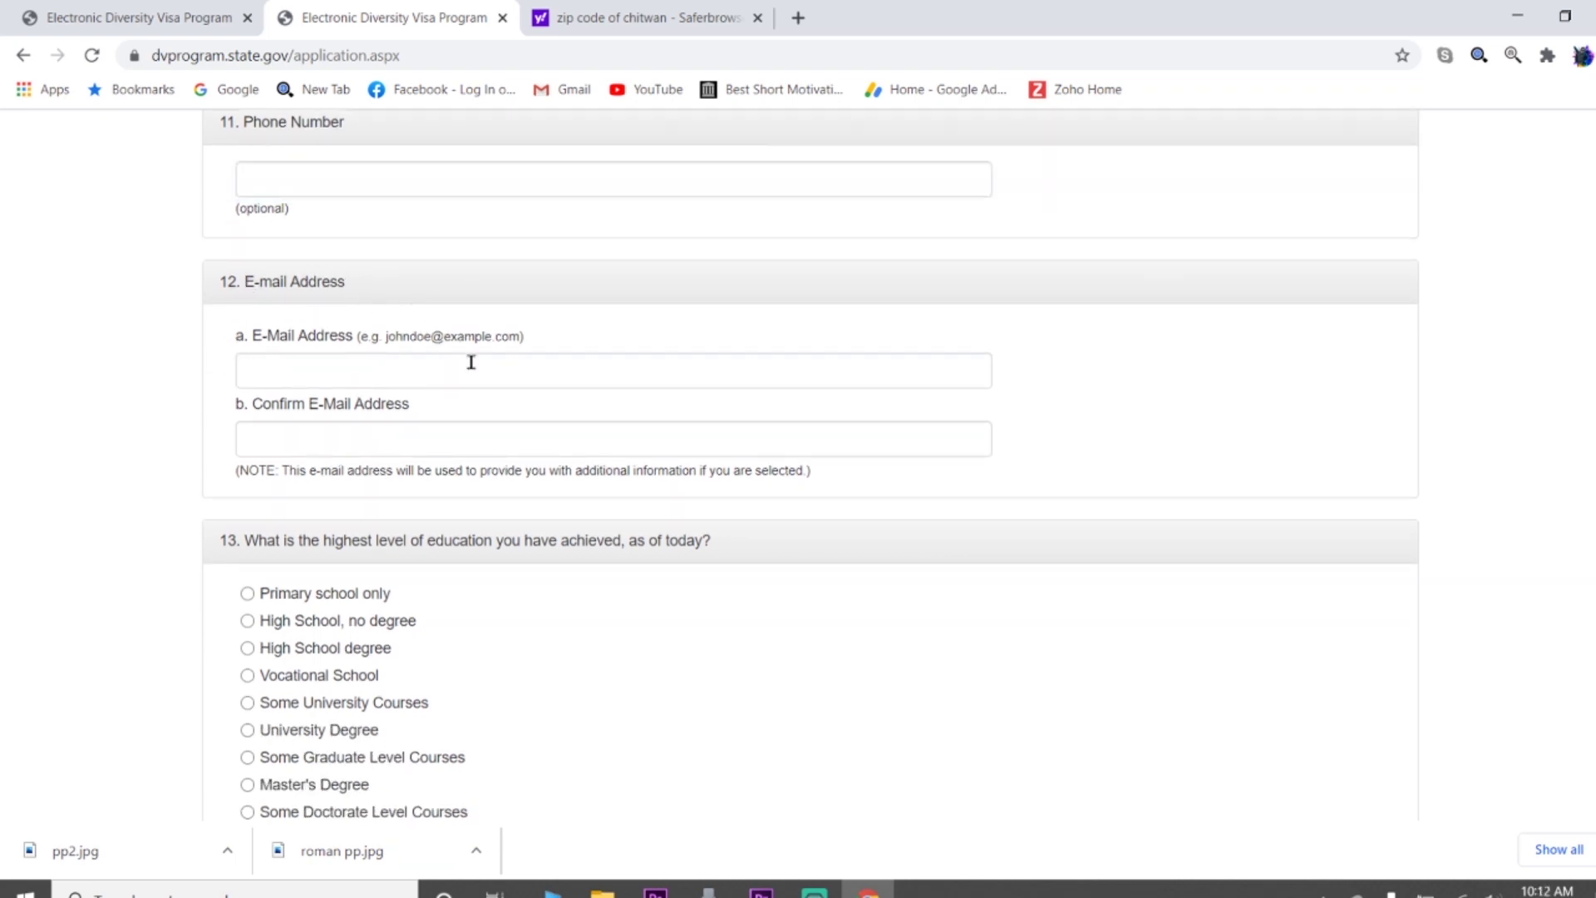
pyautogui.click(355, 378)
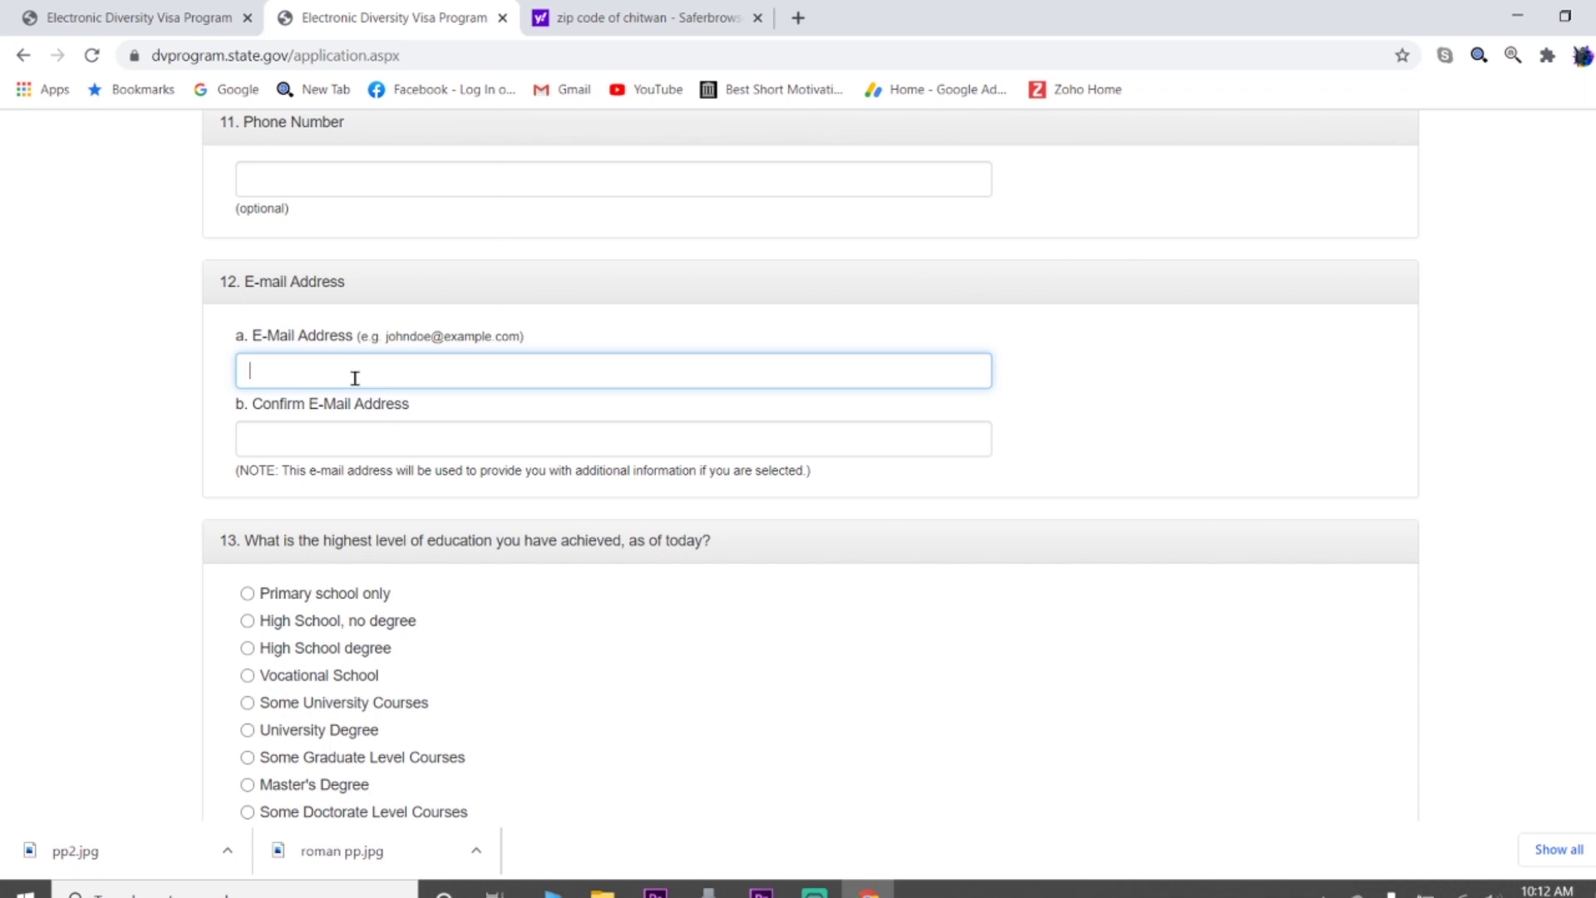
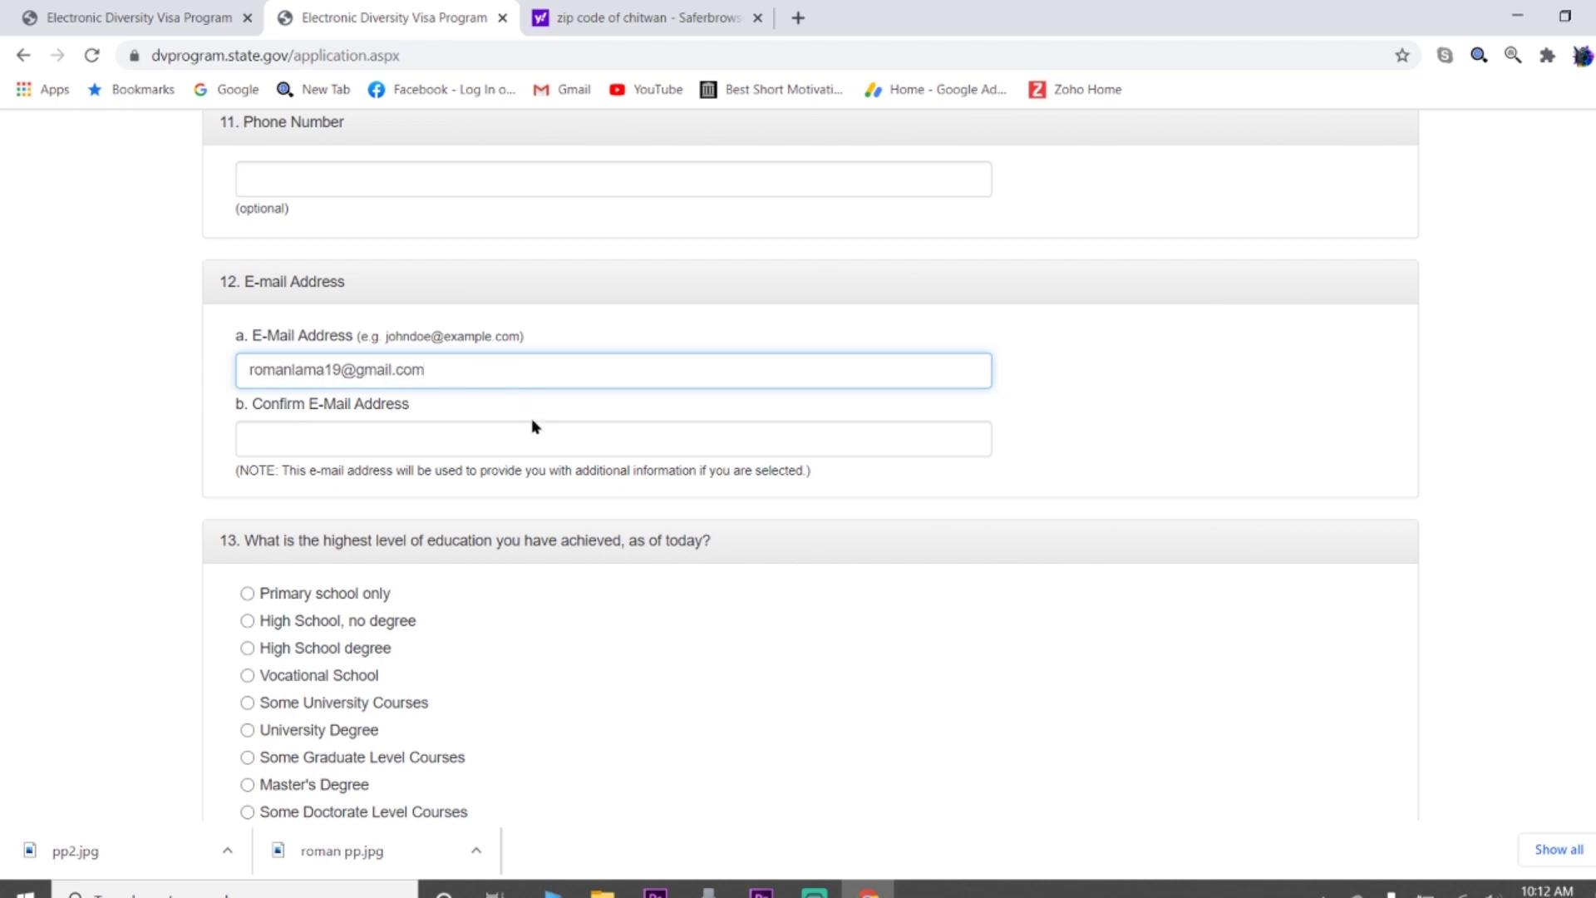
pyautogui.click(386, 450)
pyautogui.hotkey('ctrl', 'v')
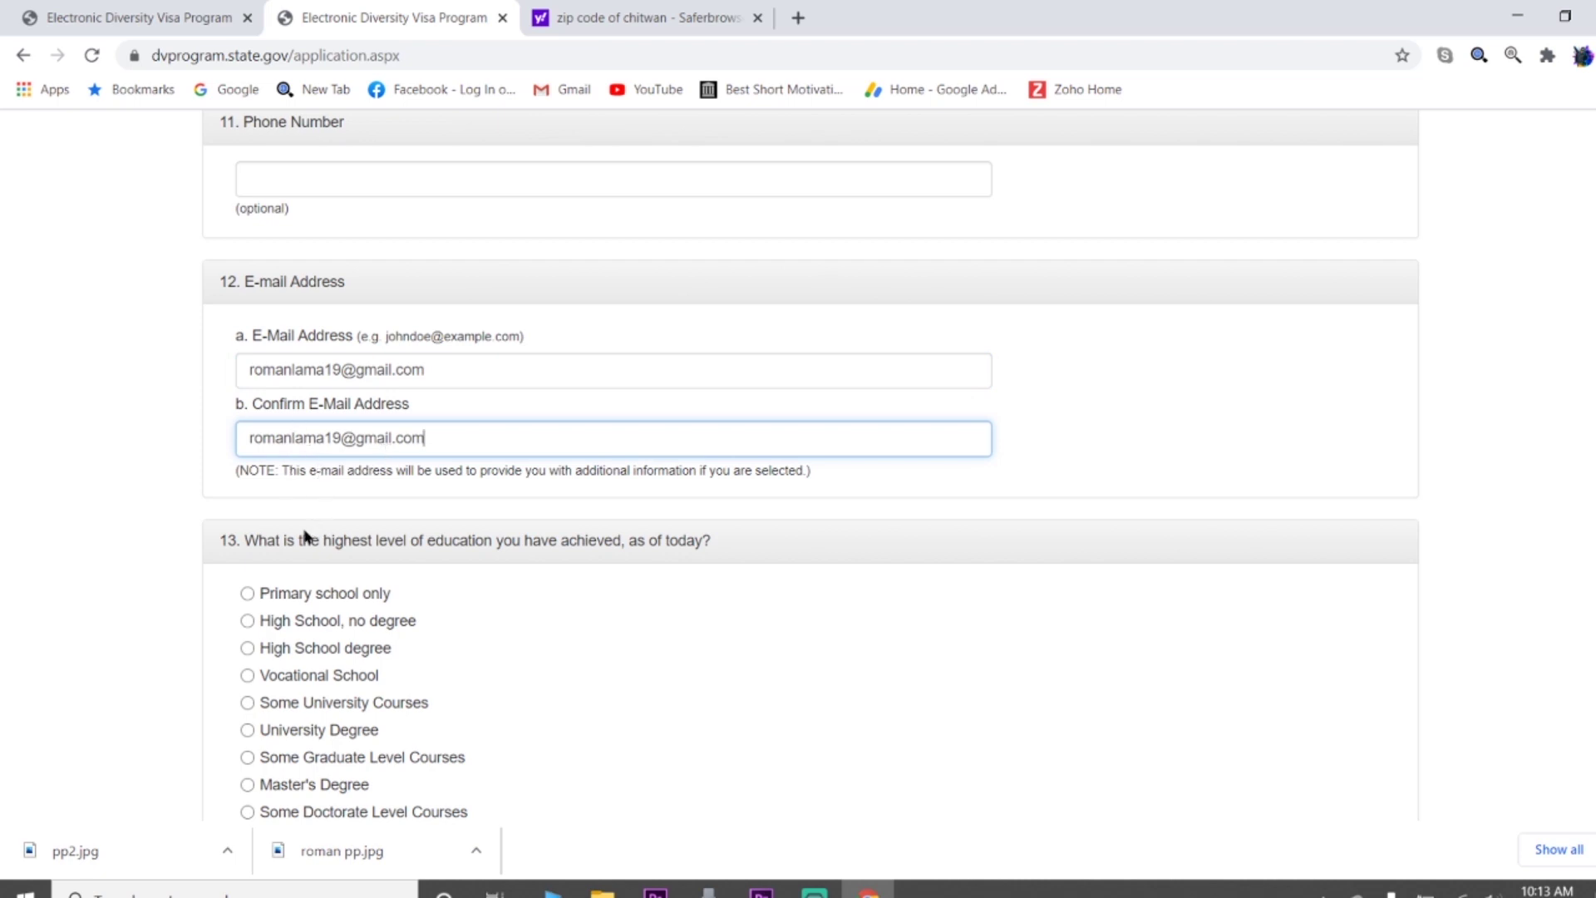
pyautogui.scroll(-3, 591, 567)
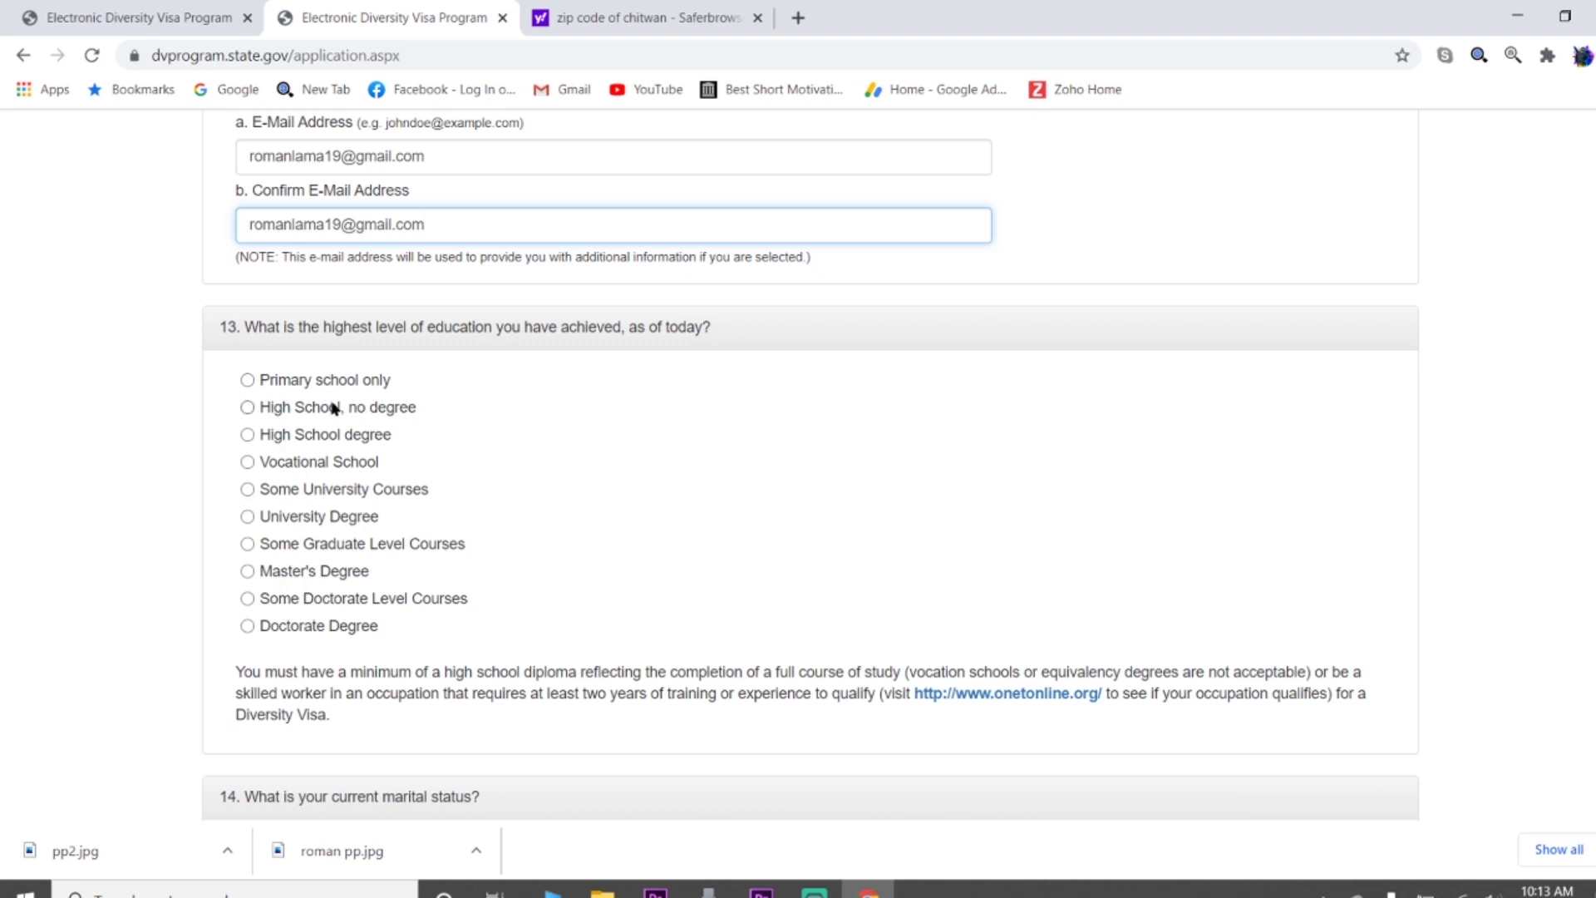
# Answer question 13 with High School degree and question 14 with Unmarried
pyautogui.scroll(-1, 518, 509)
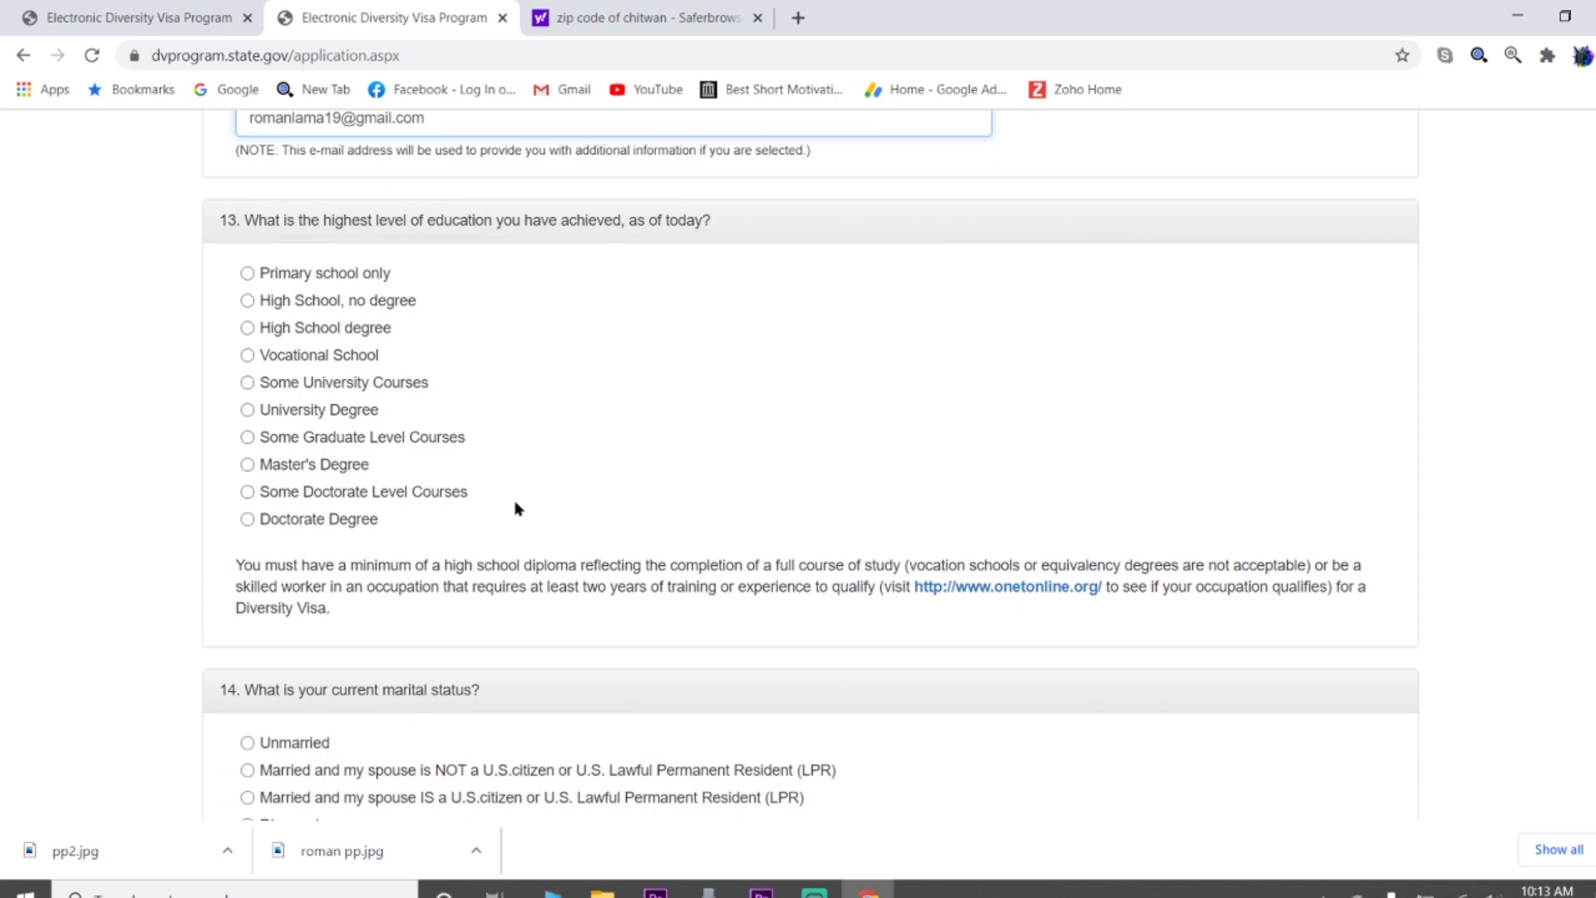
pyautogui.click(247, 329)
pyautogui.scroll(-3, 684, 468)
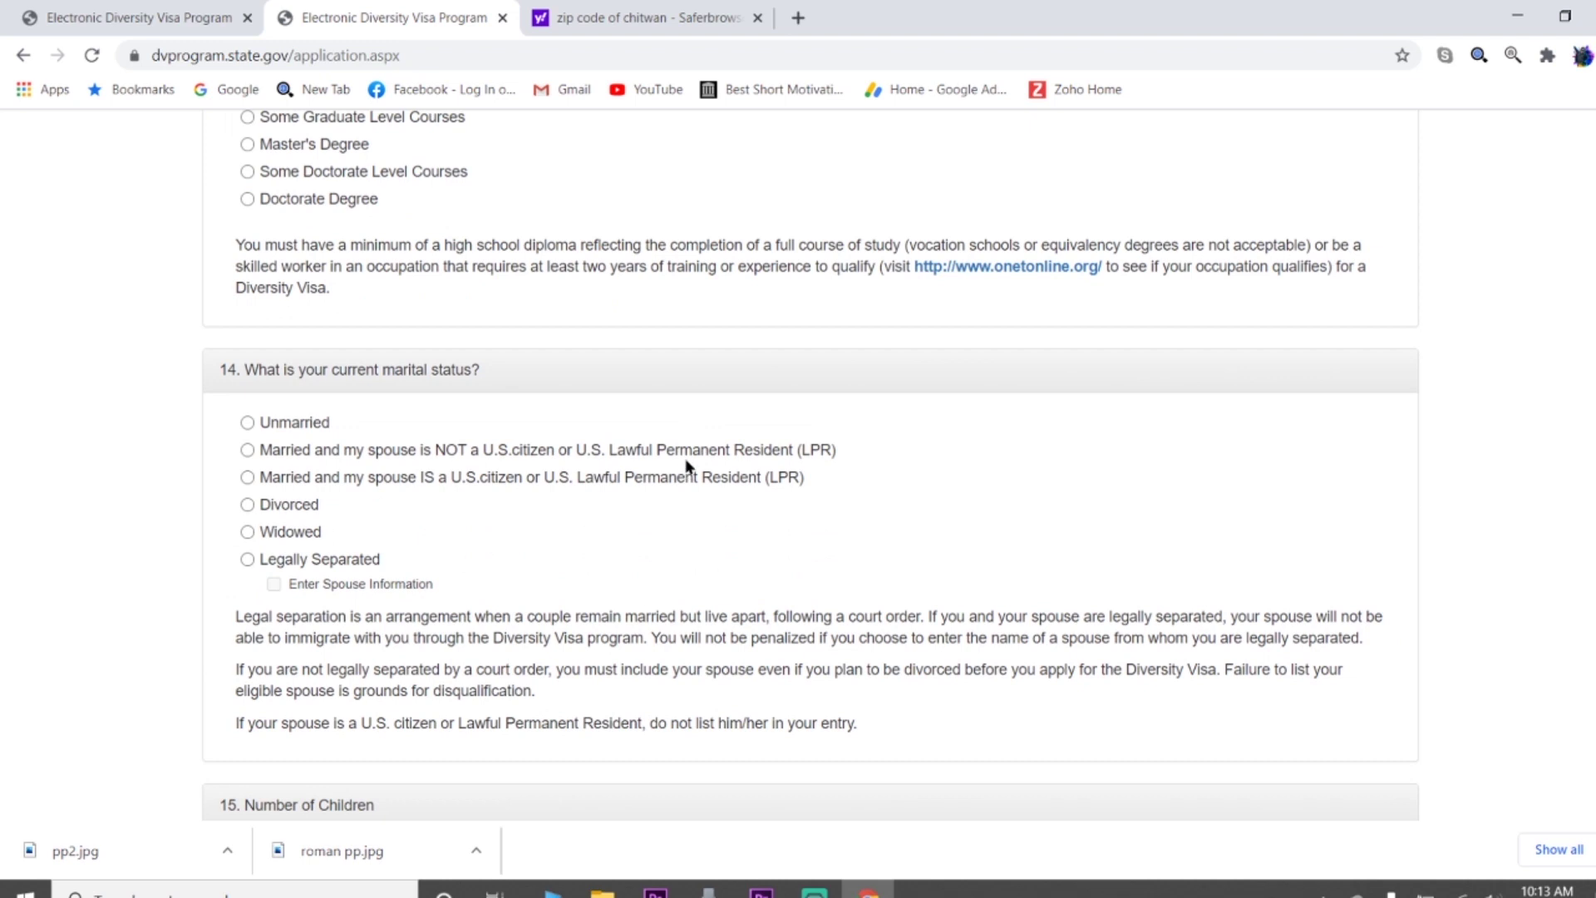
pyautogui.scroll(-1, 532, 475)
pyautogui.click(247, 316)
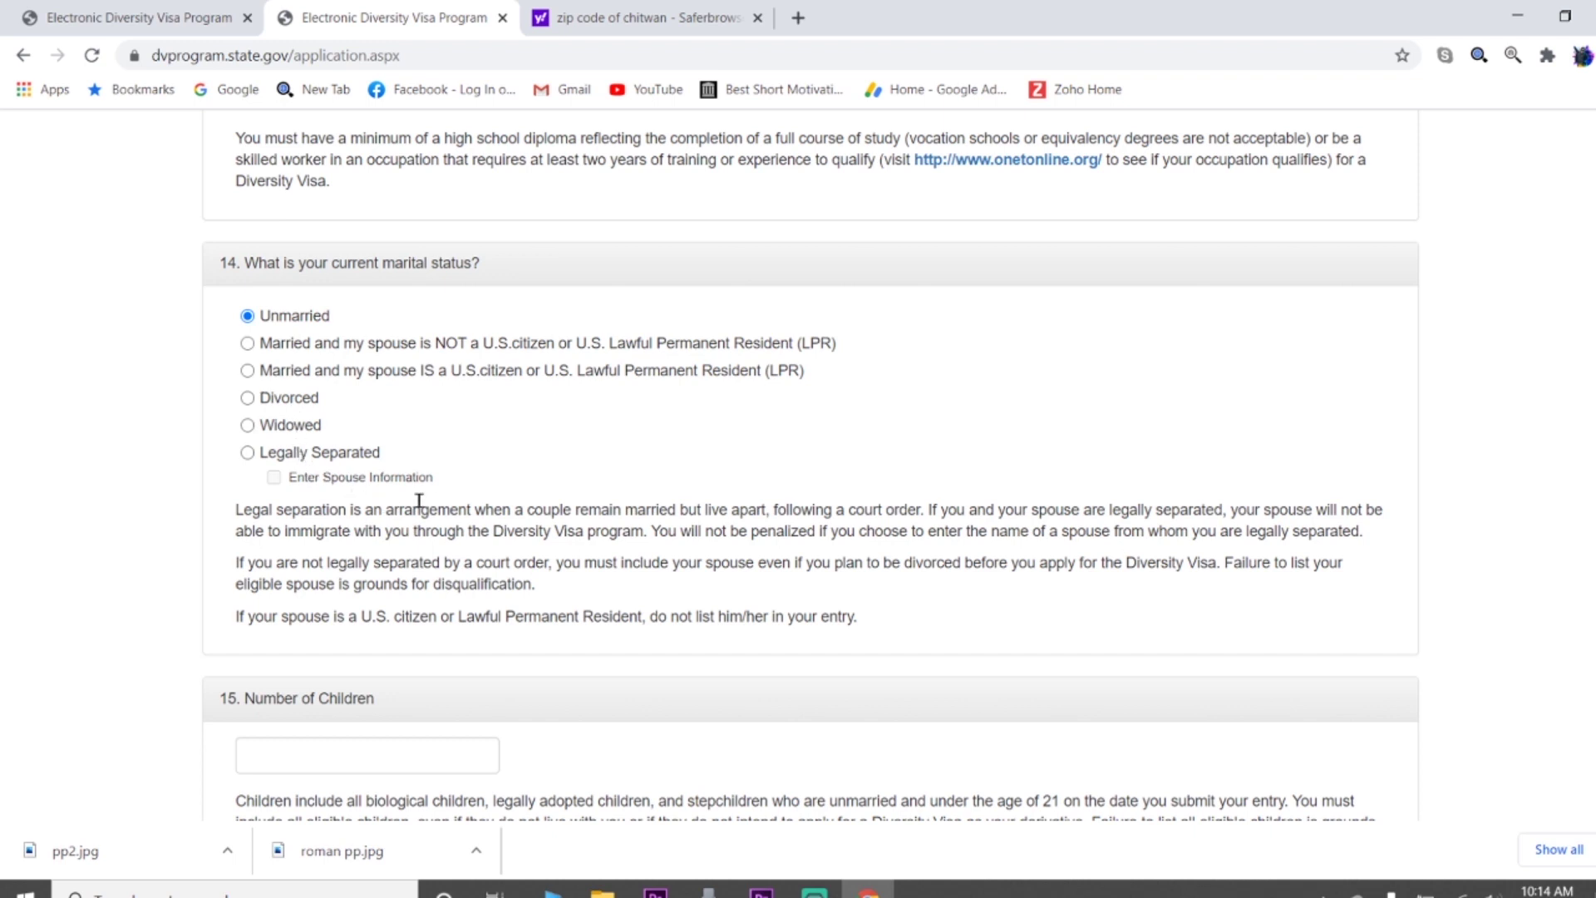
pyautogui.scroll(-1, 466, 509)
# Continue from the completed entry form to the review page of Part One entrant answers
pyautogui.scroll(-2, 466, 509)
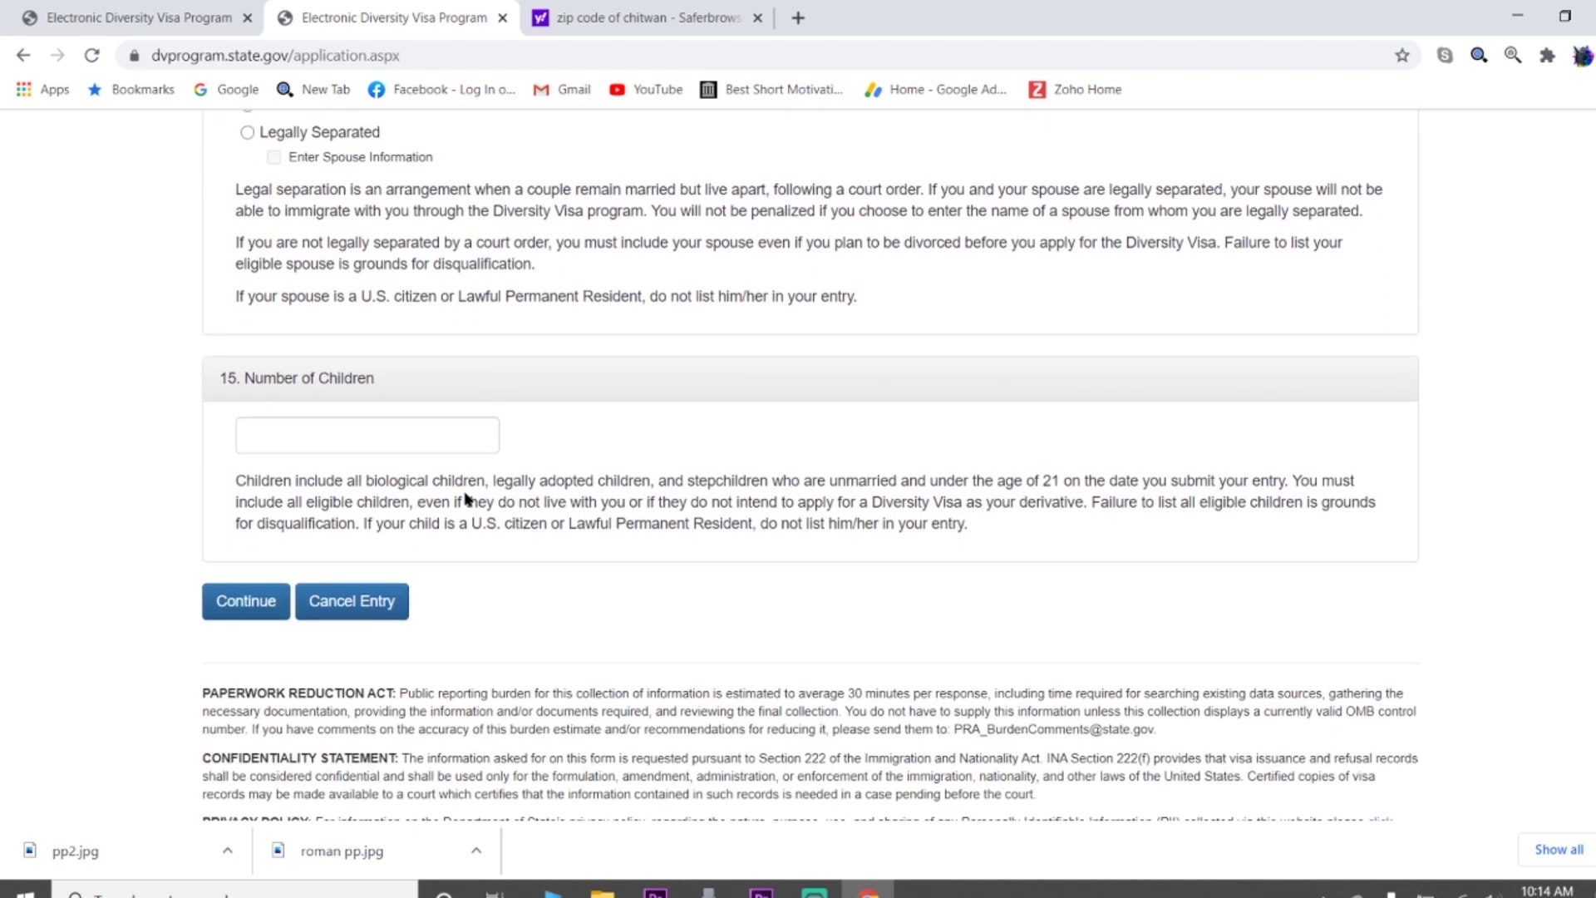
pyautogui.scroll(-2, 766, 370)
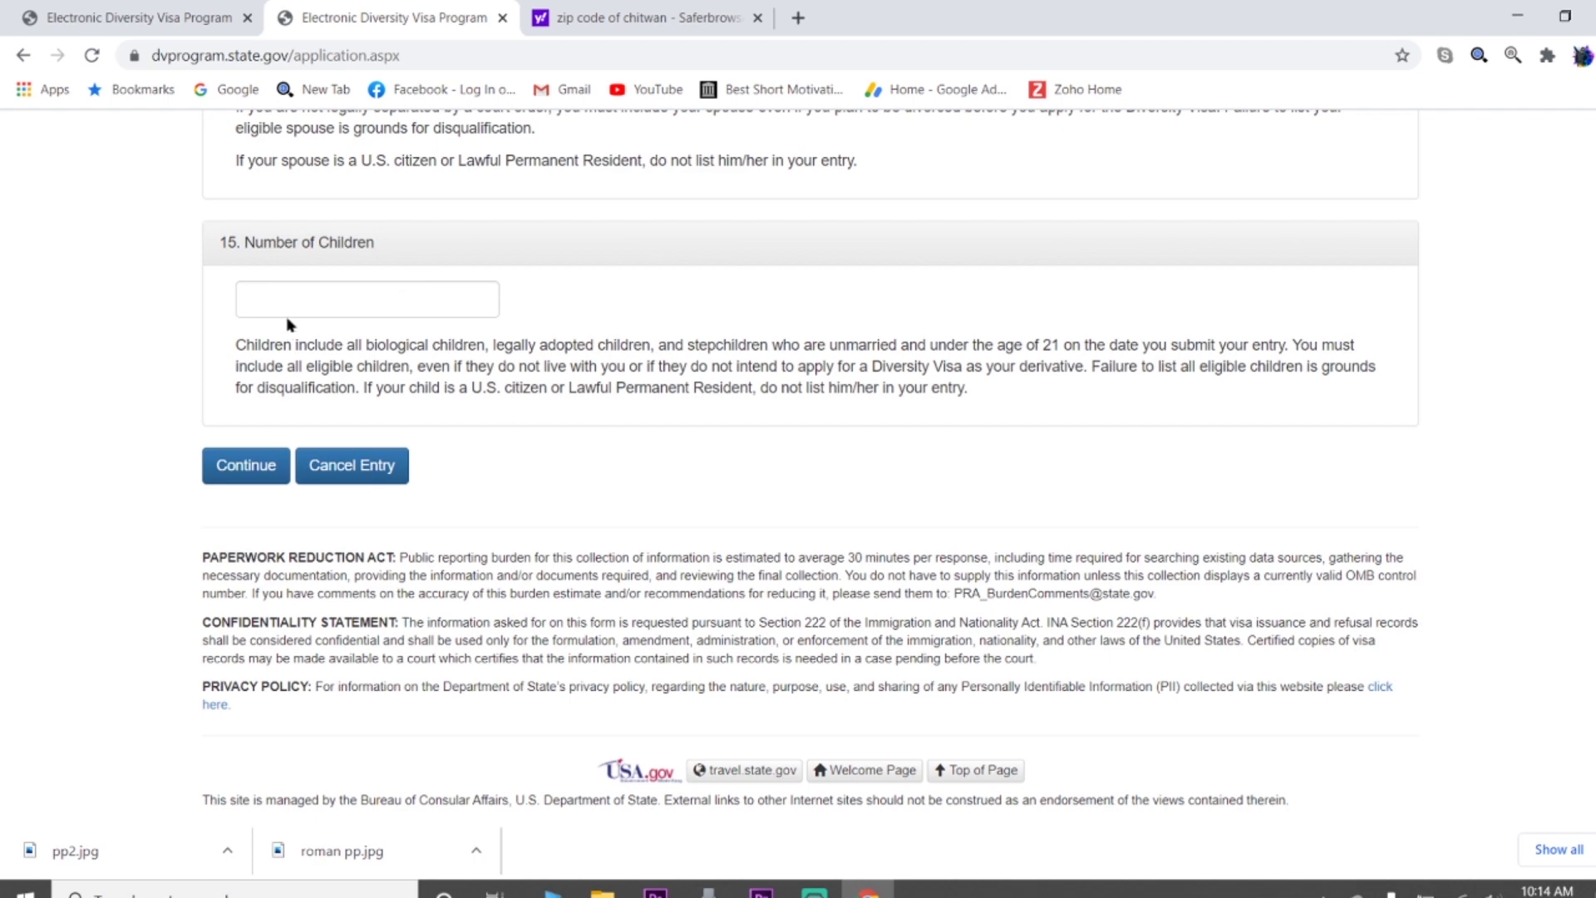
pyautogui.scroll(5, 545, 362)
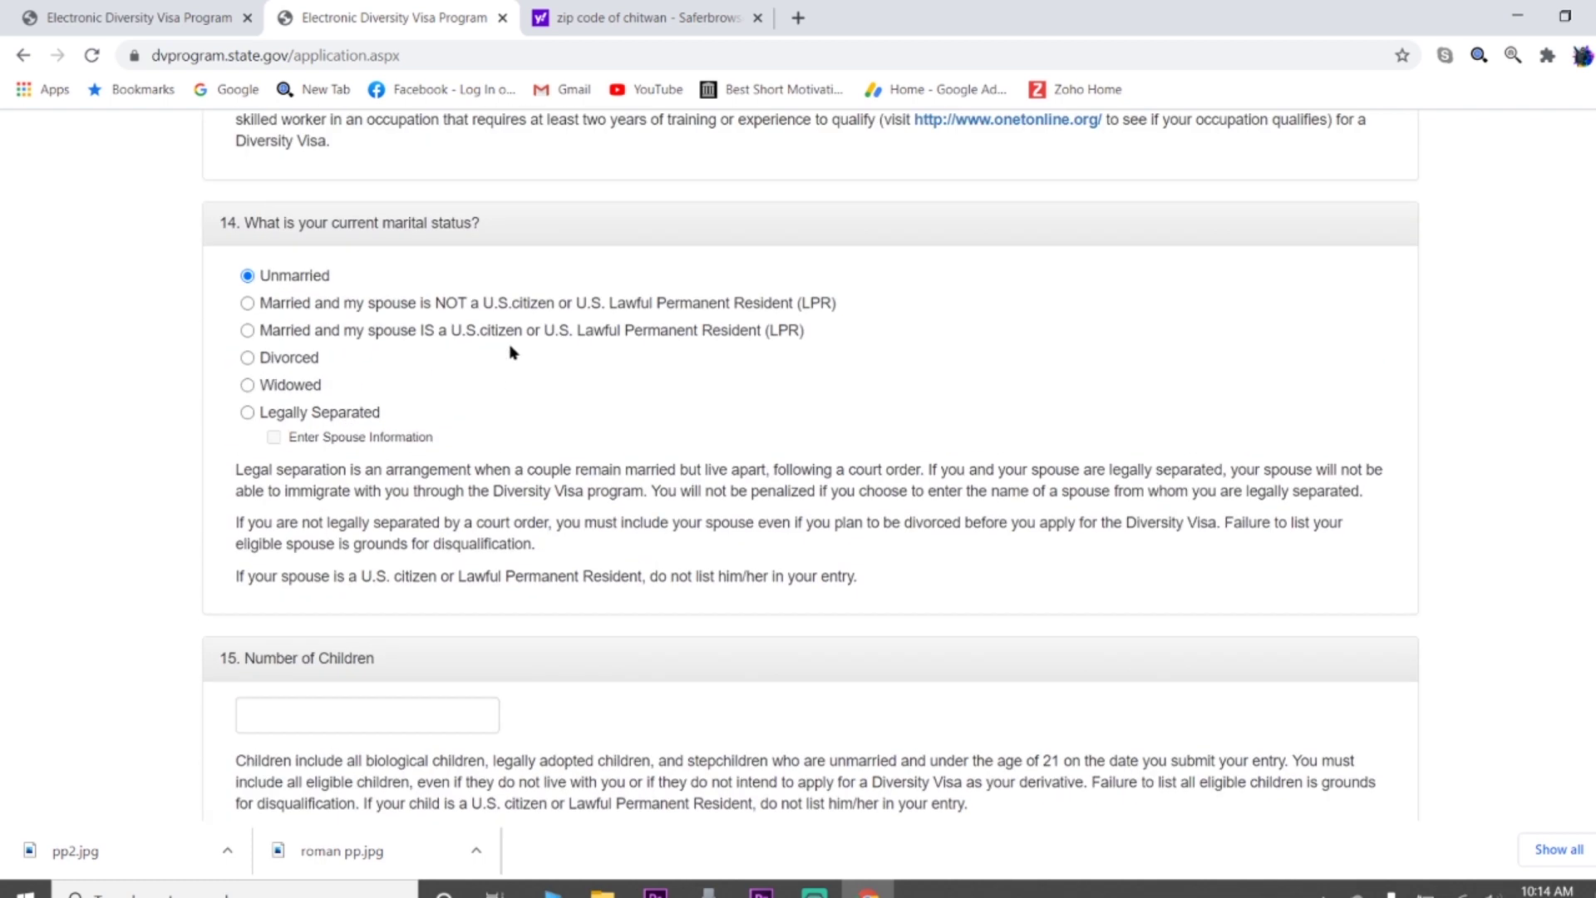
pyautogui.scroll(-5, 468, 404)
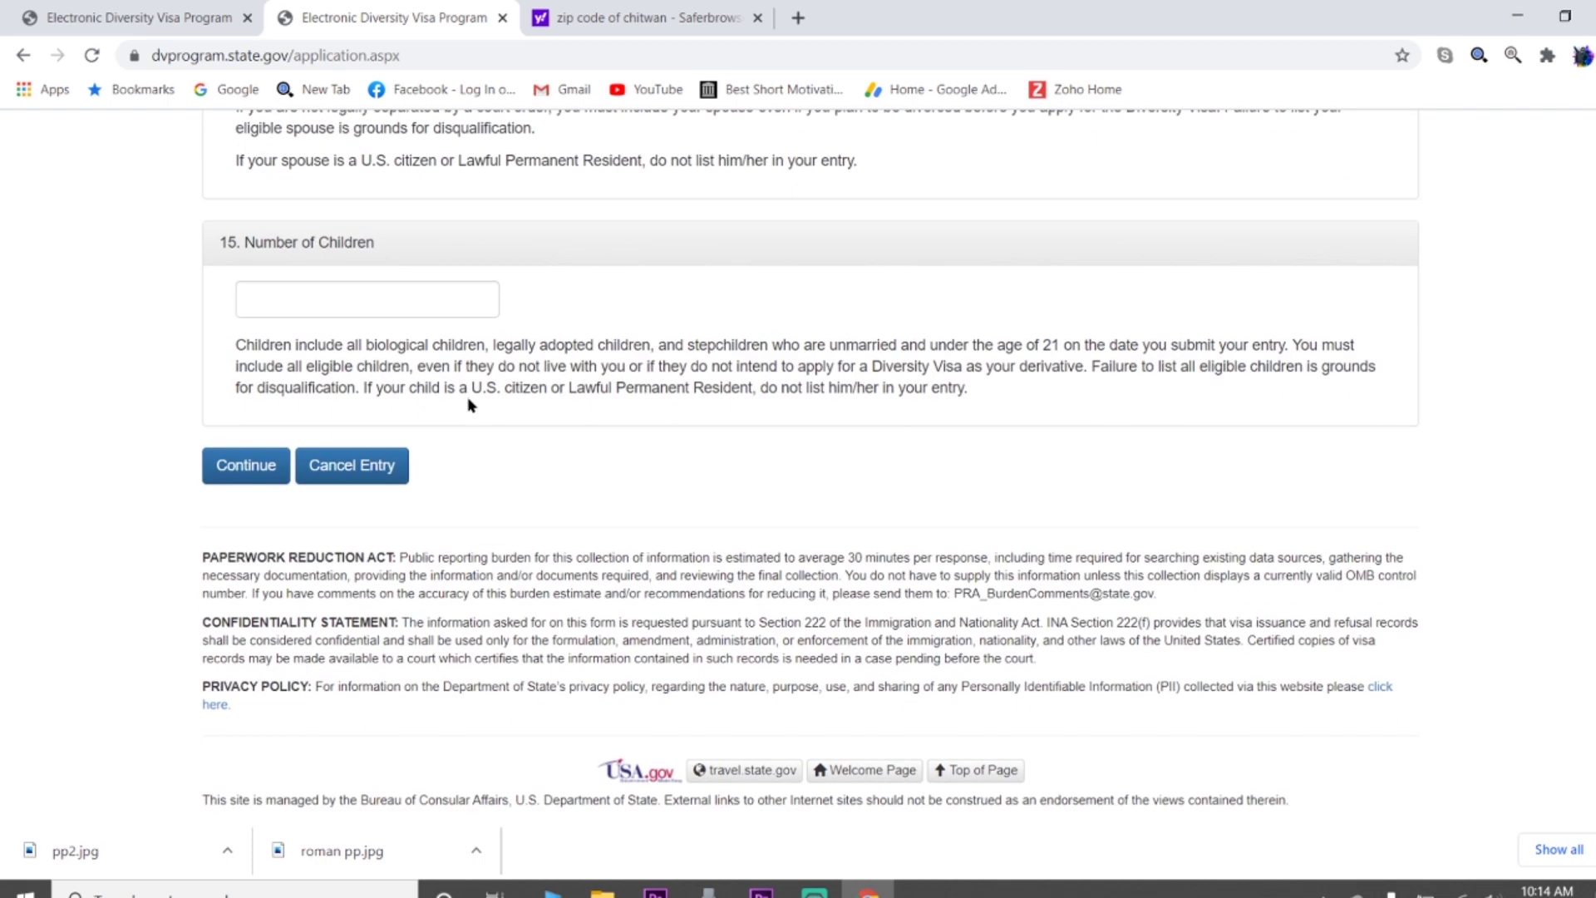
pyautogui.click(255, 476)
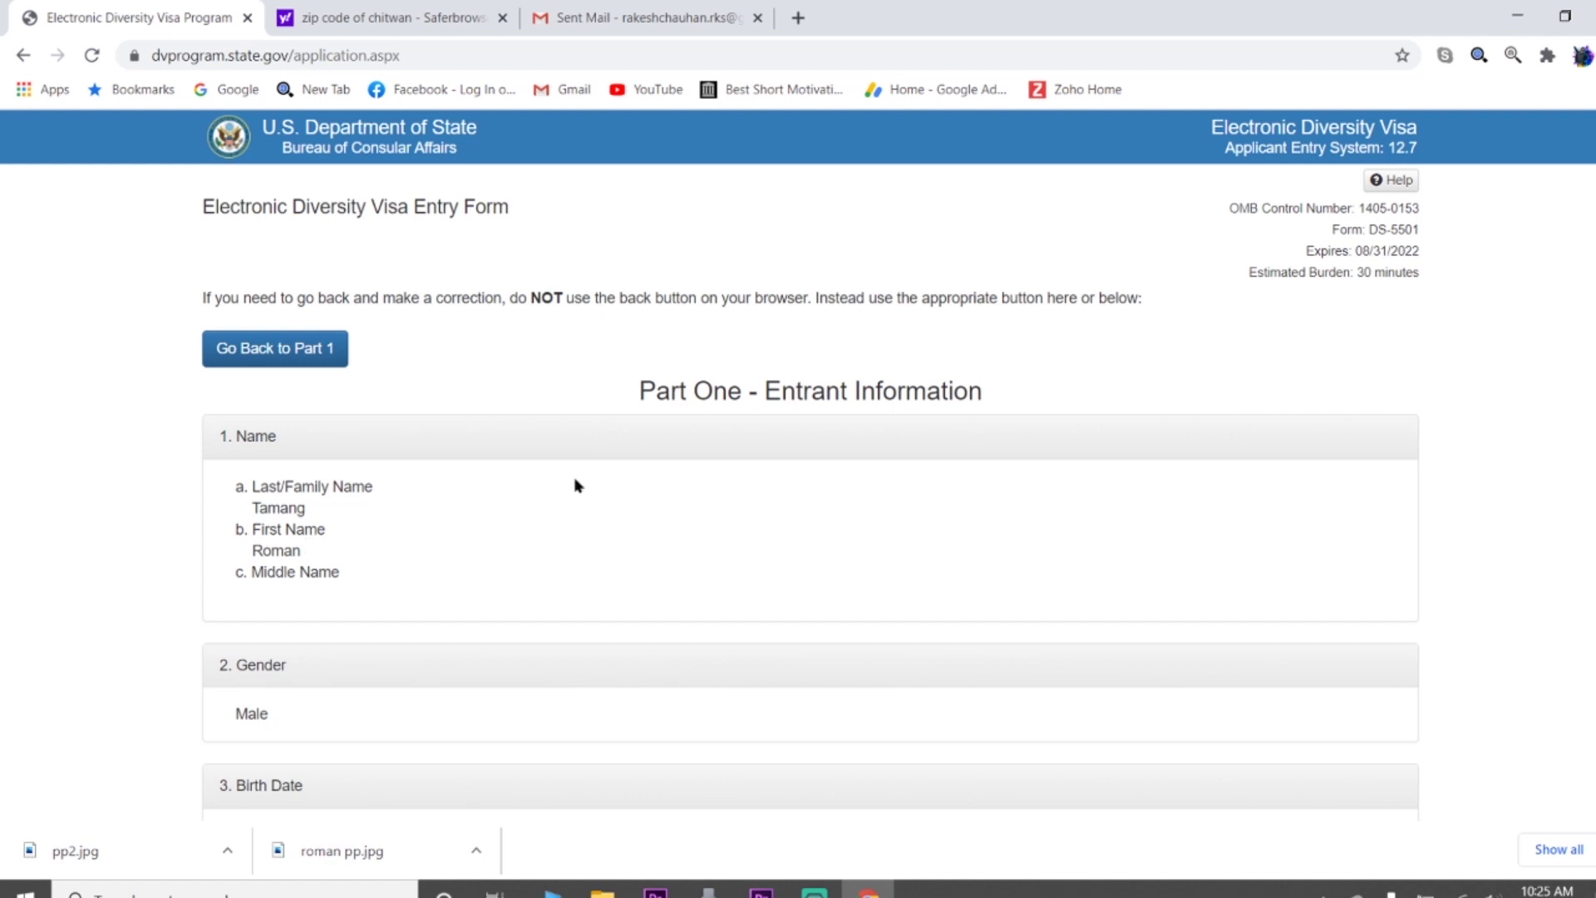
pyautogui.scroll(-3, 914, 501)
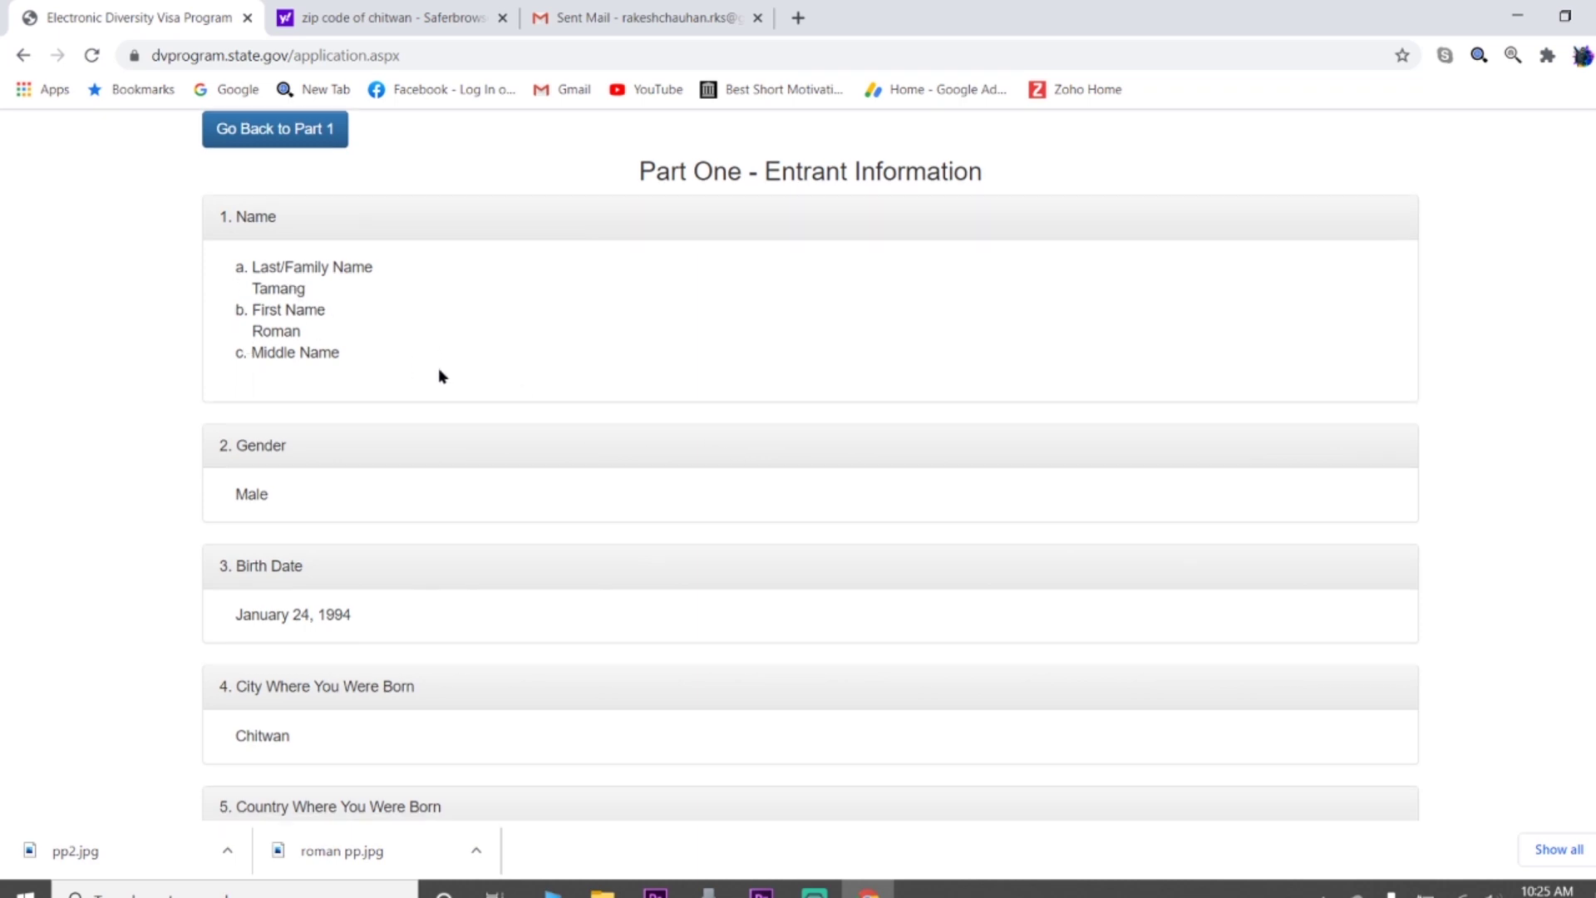
pyautogui.scroll(-1, 432, 375)
pyautogui.scroll(-2, 323, 429)
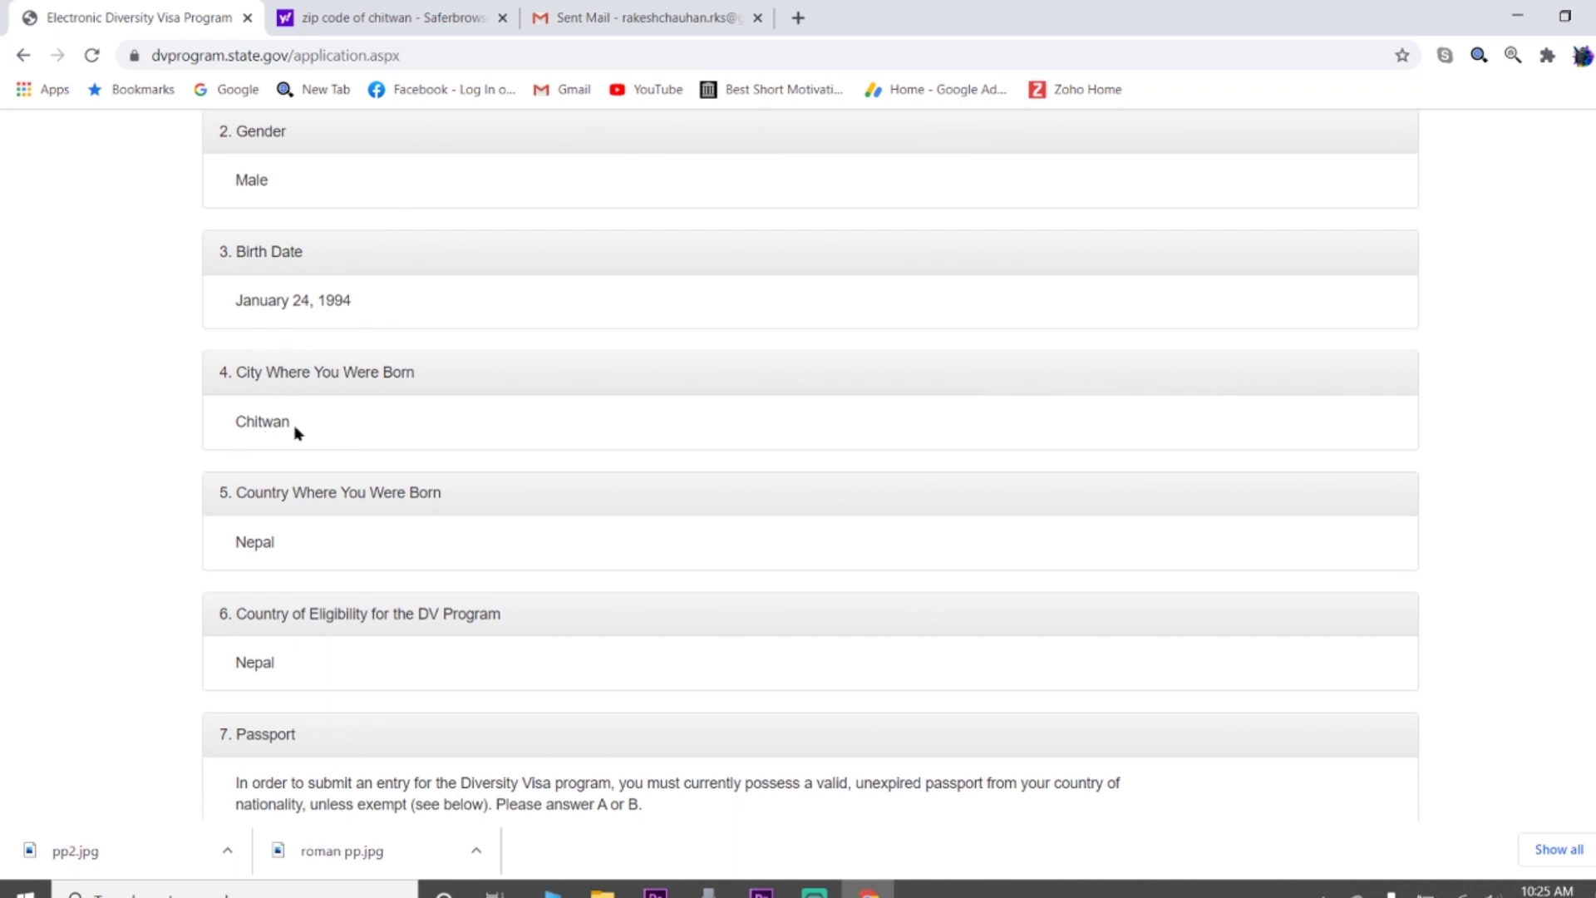
pyautogui.scroll(-1, 314, 580)
pyautogui.scroll(-5, 314, 580)
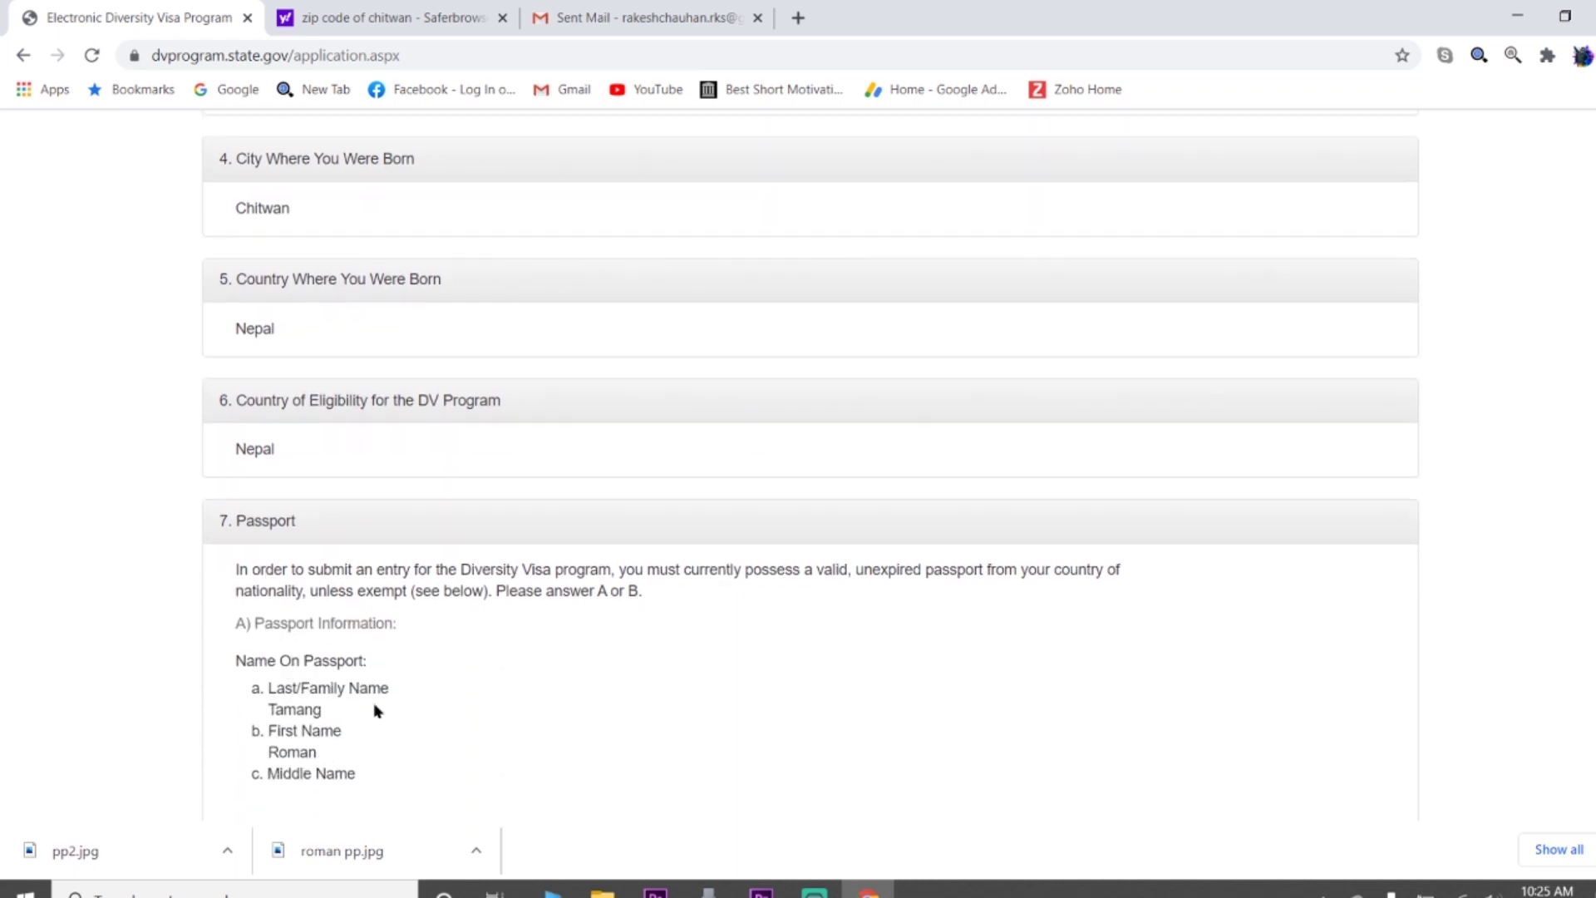
pyautogui.scroll(-5, 407, 698)
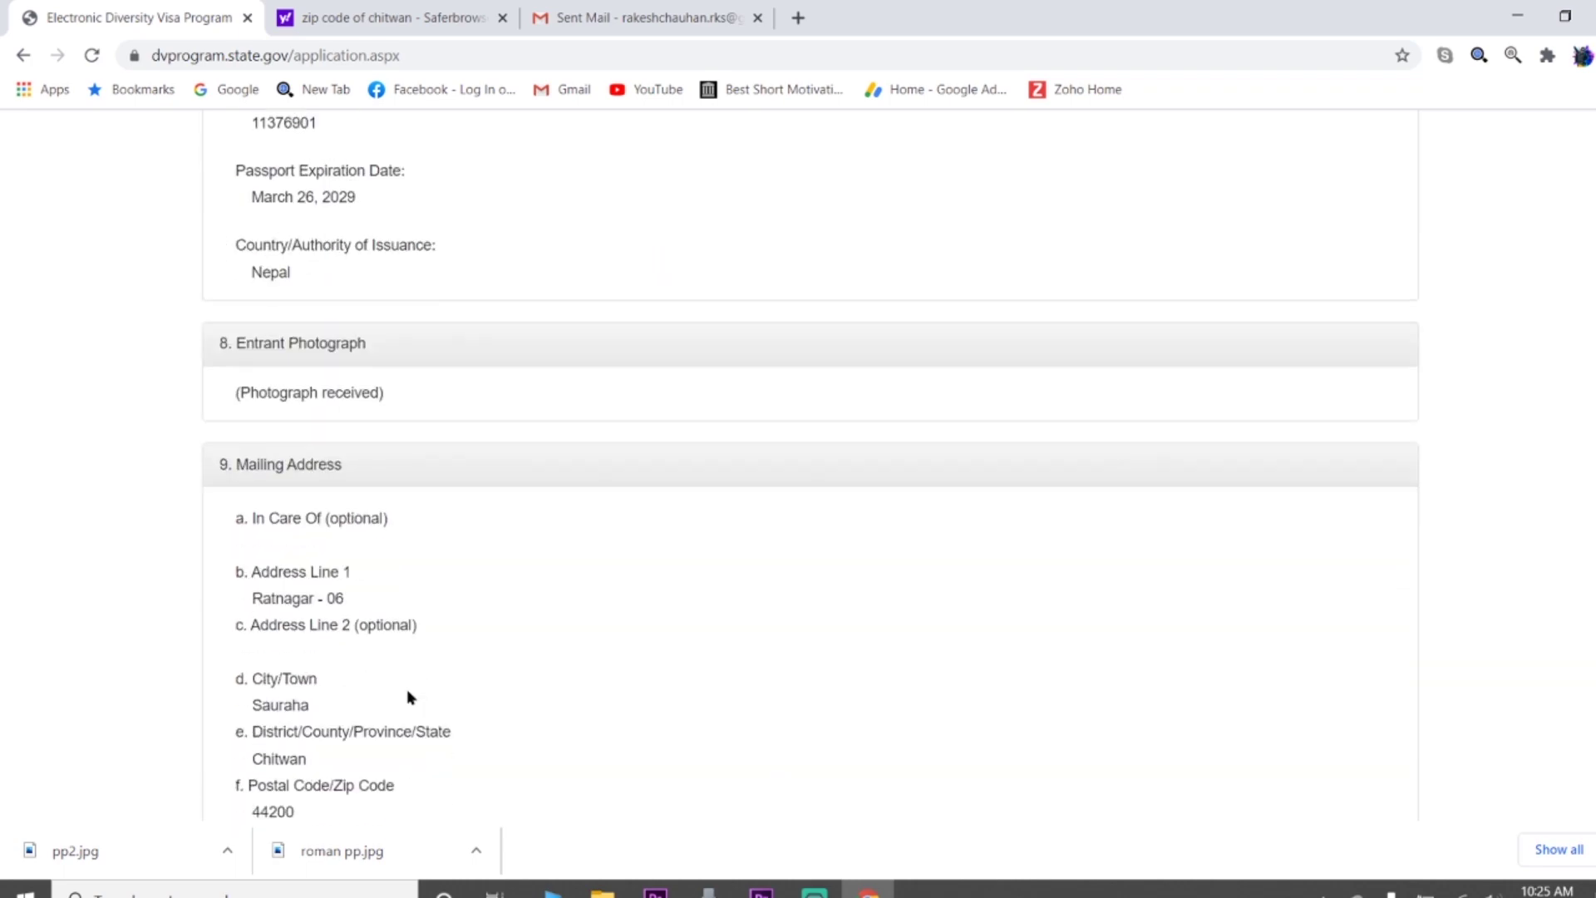
pyautogui.scroll(-4, 458, 571)
pyautogui.scroll(-14, 458, 571)
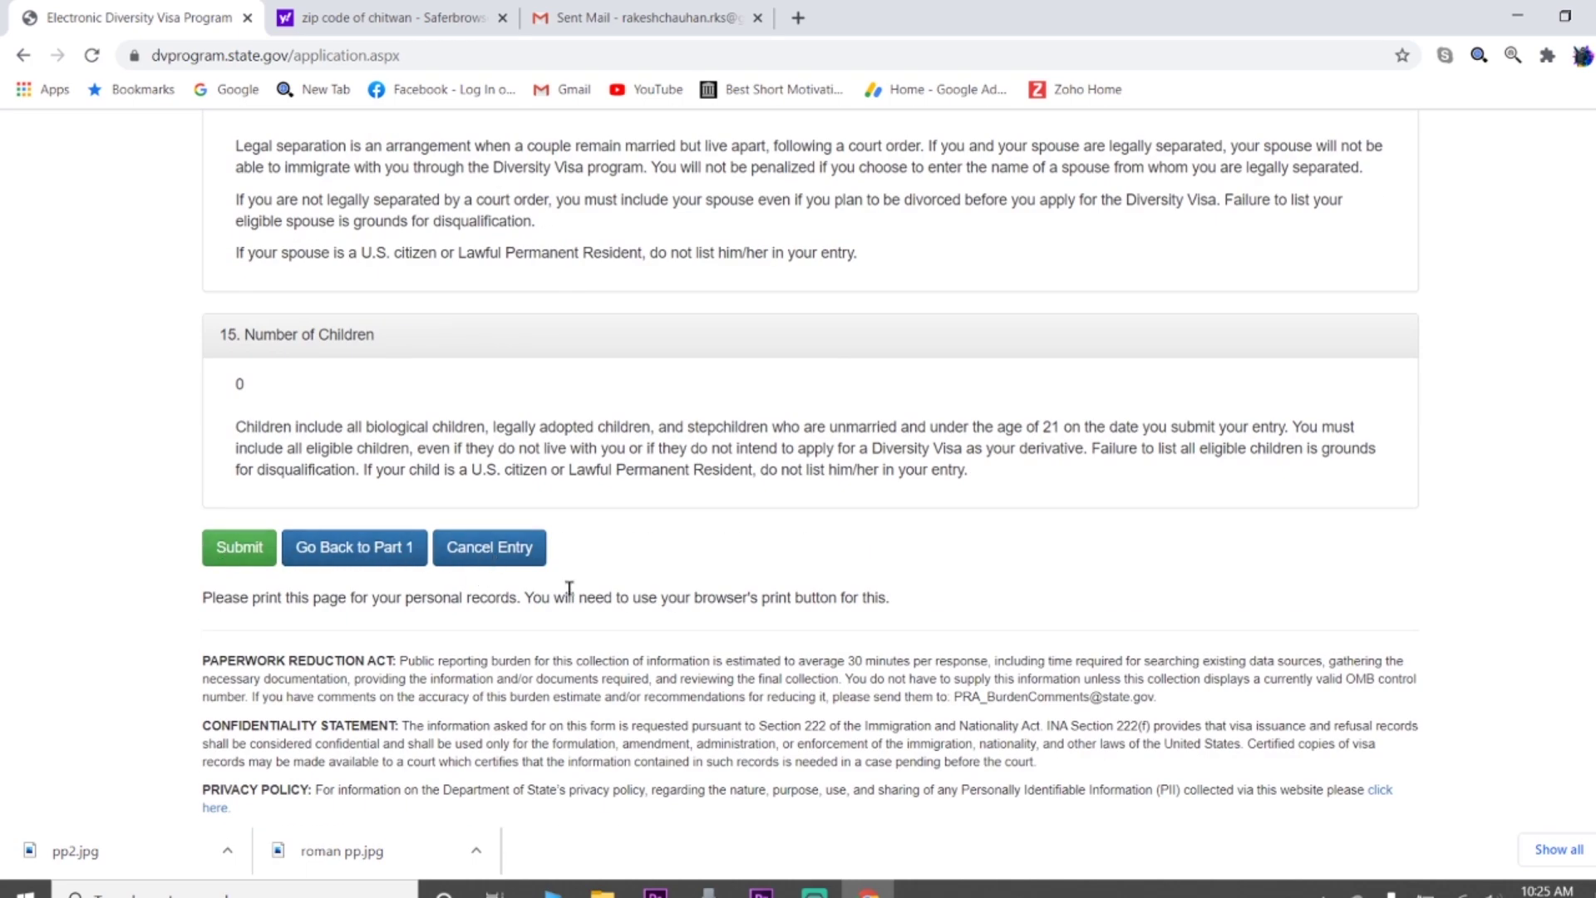
pyautogui.scroll(18, 563, 598)
pyautogui.scroll(17, 549, 643)
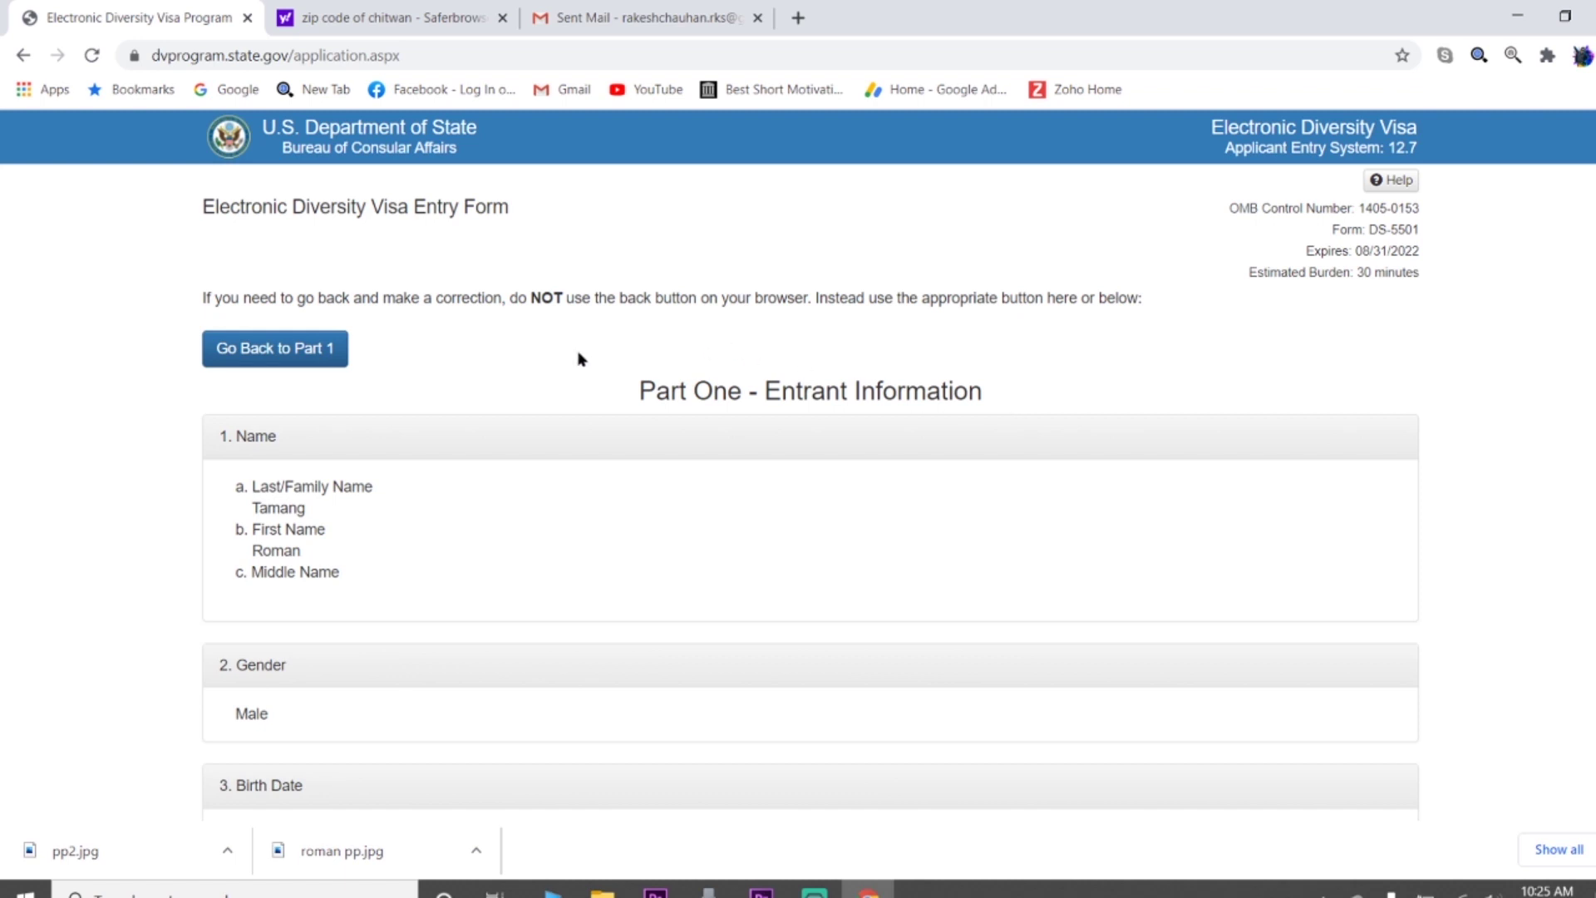
pyautogui.scroll(-5, 570, 543)
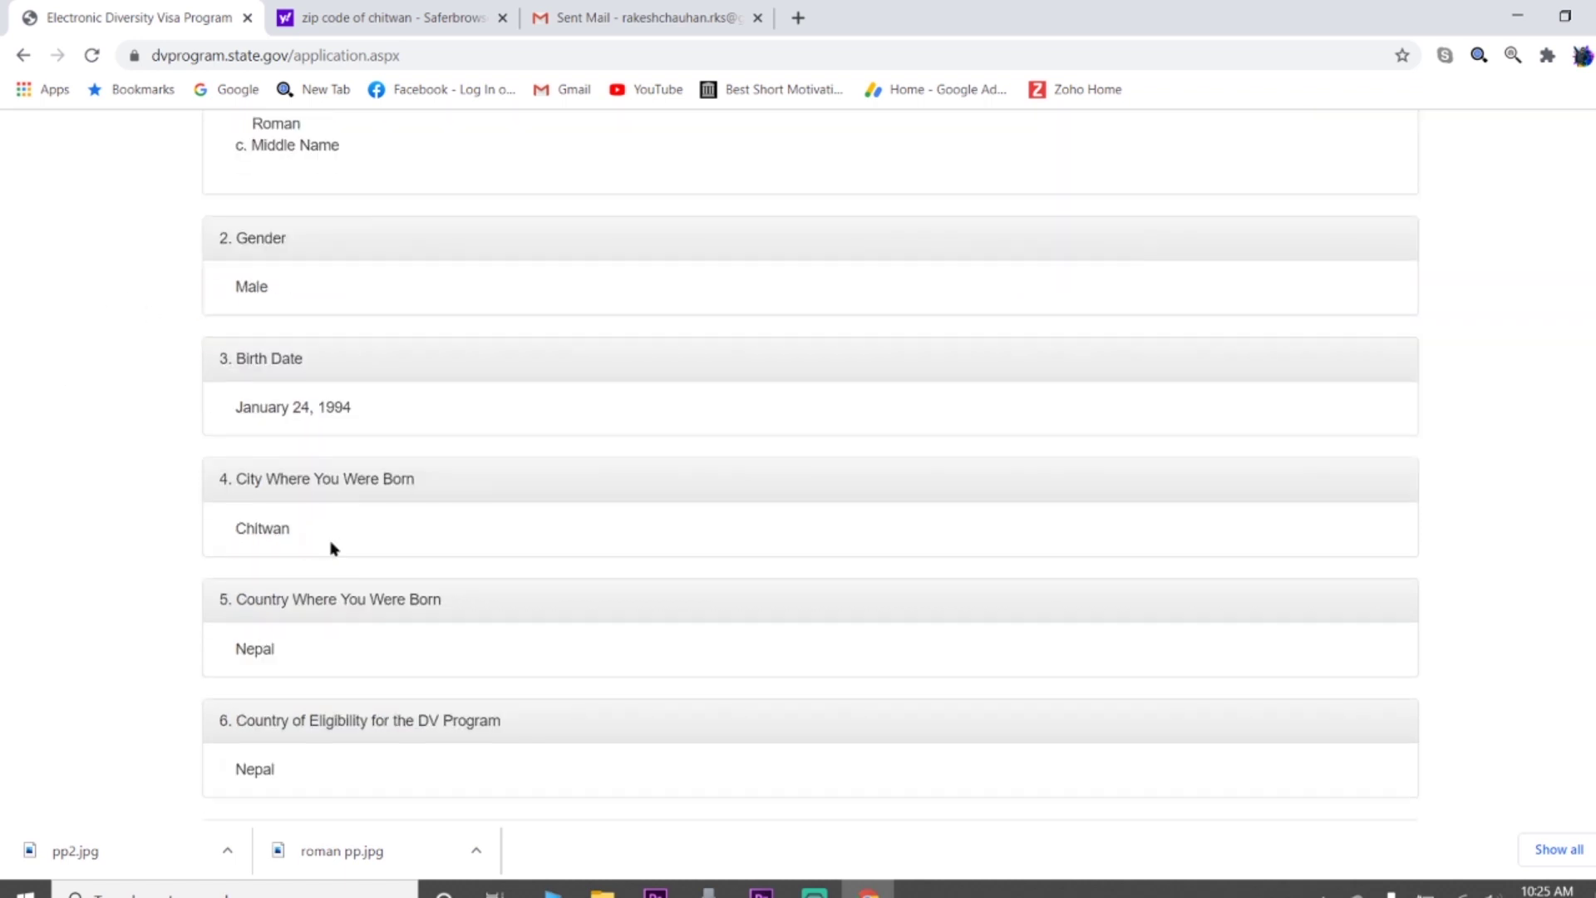
pyautogui.scroll(5, 331, 548)
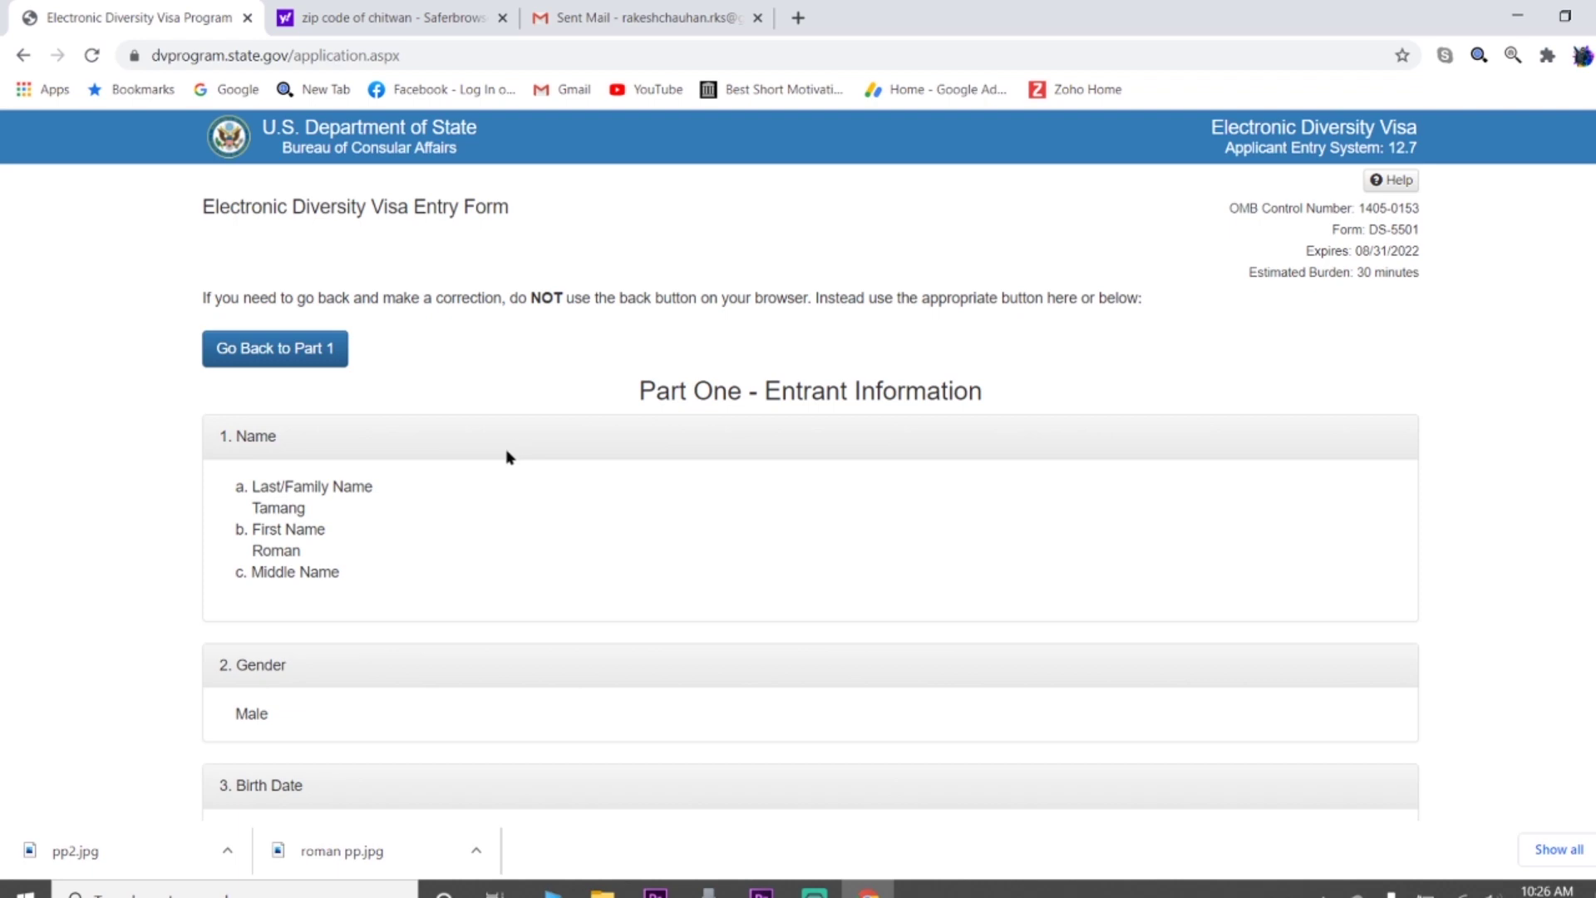
pyautogui.scroll(-20, 506, 452)
pyautogui.scroll(-14, 479, 505)
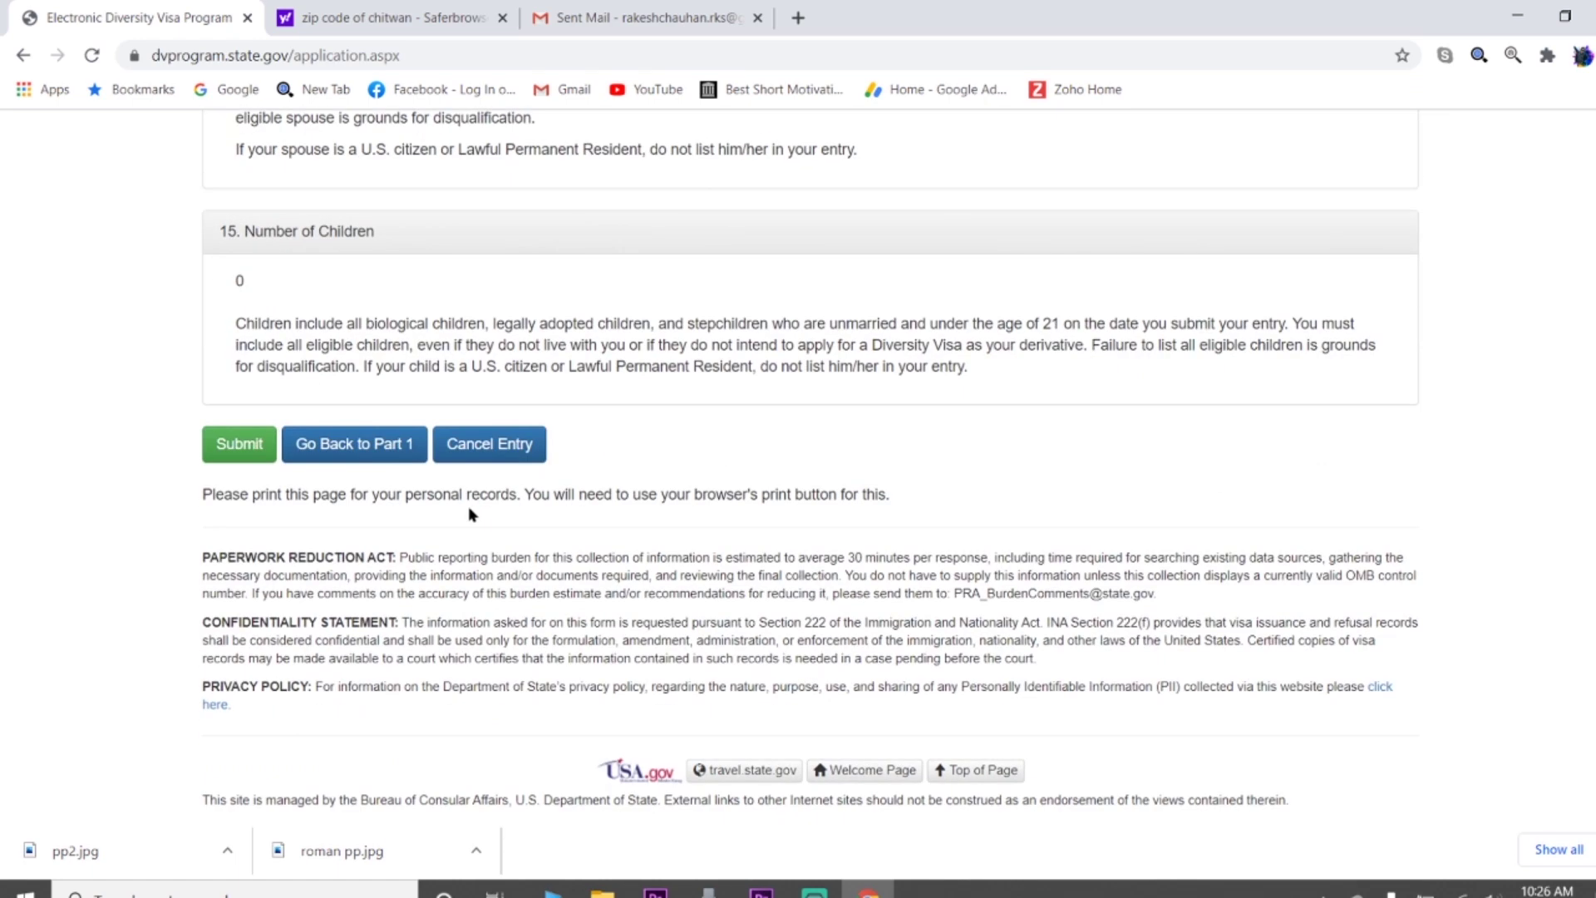
pyautogui.scroll(5, 25, 446)
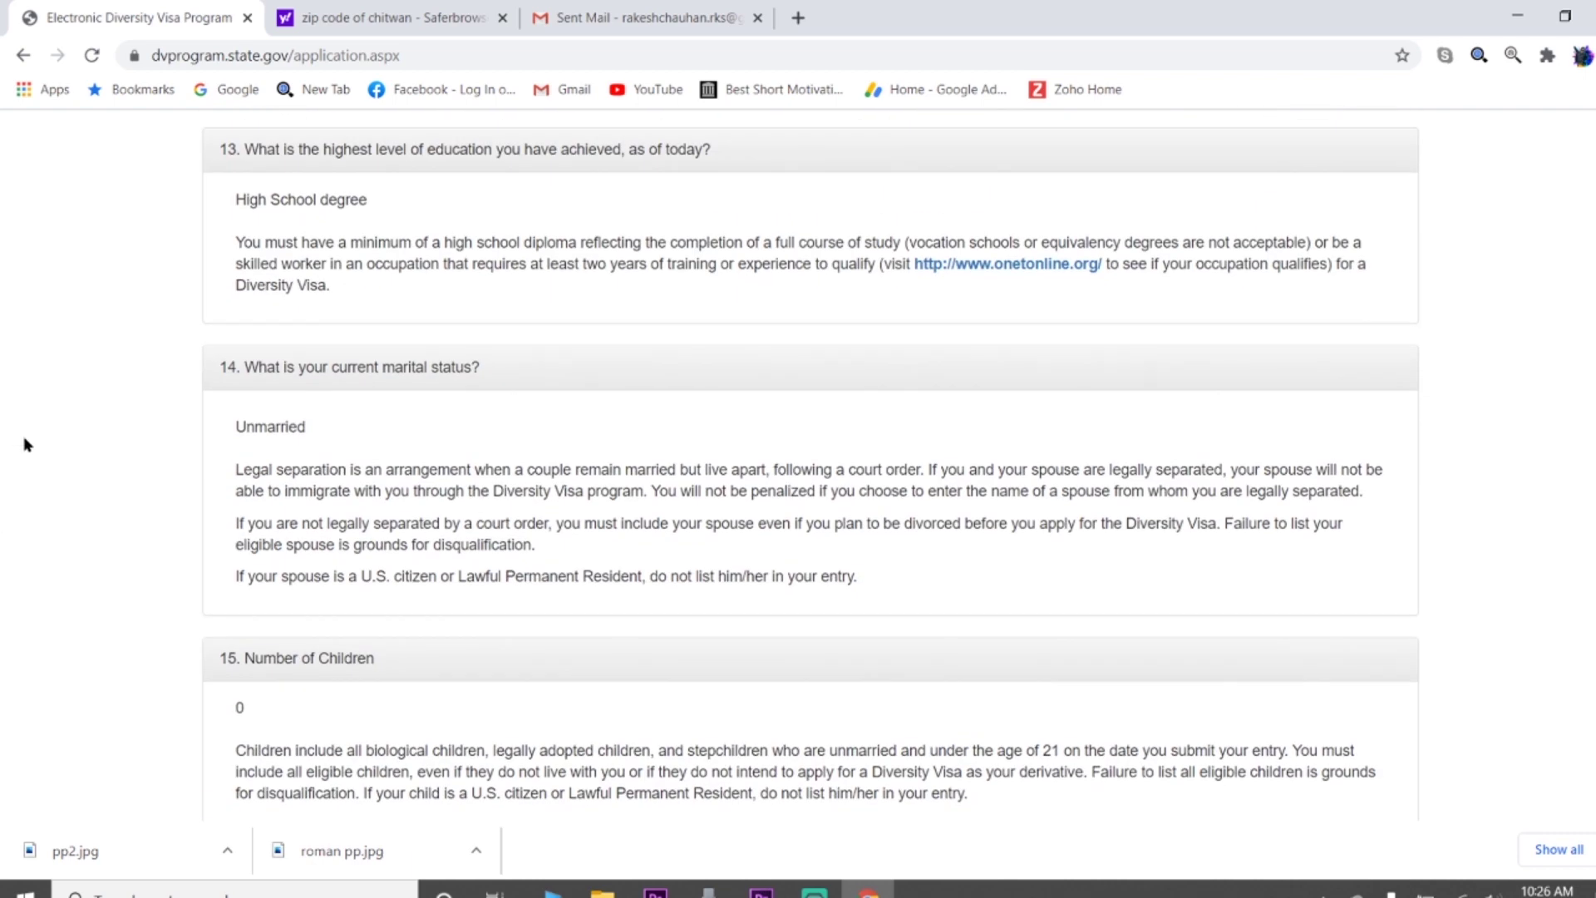
pyautogui.scroll(-5, 25, 445)
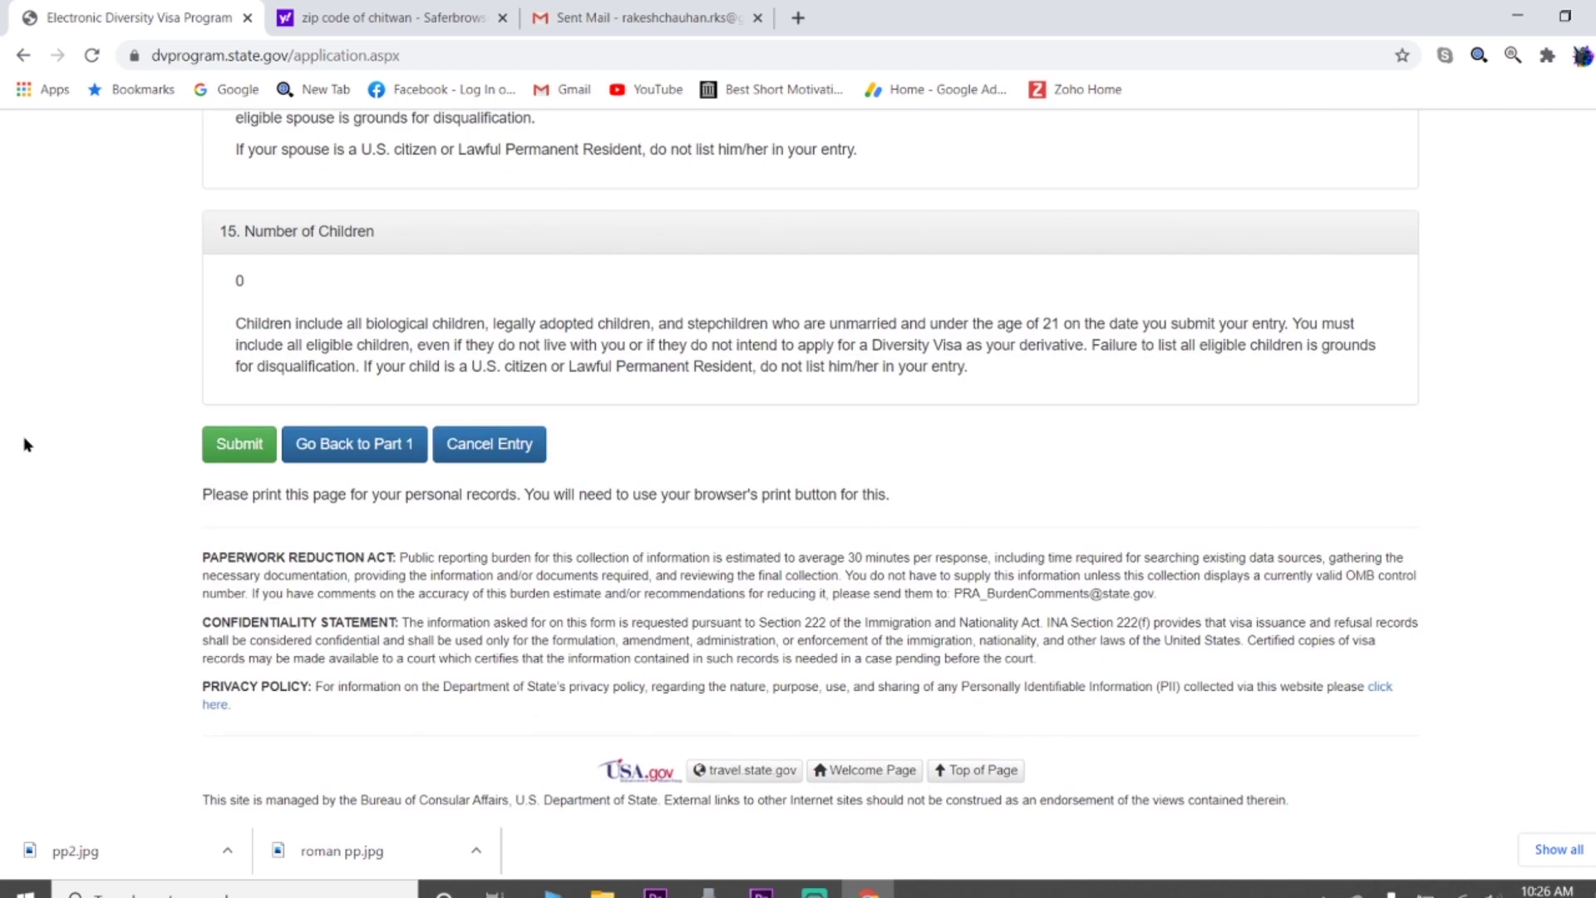
# Submit the DV-2022 entry from the review page and view the Entry Received confirmation
pyautogui.click(235, 457)
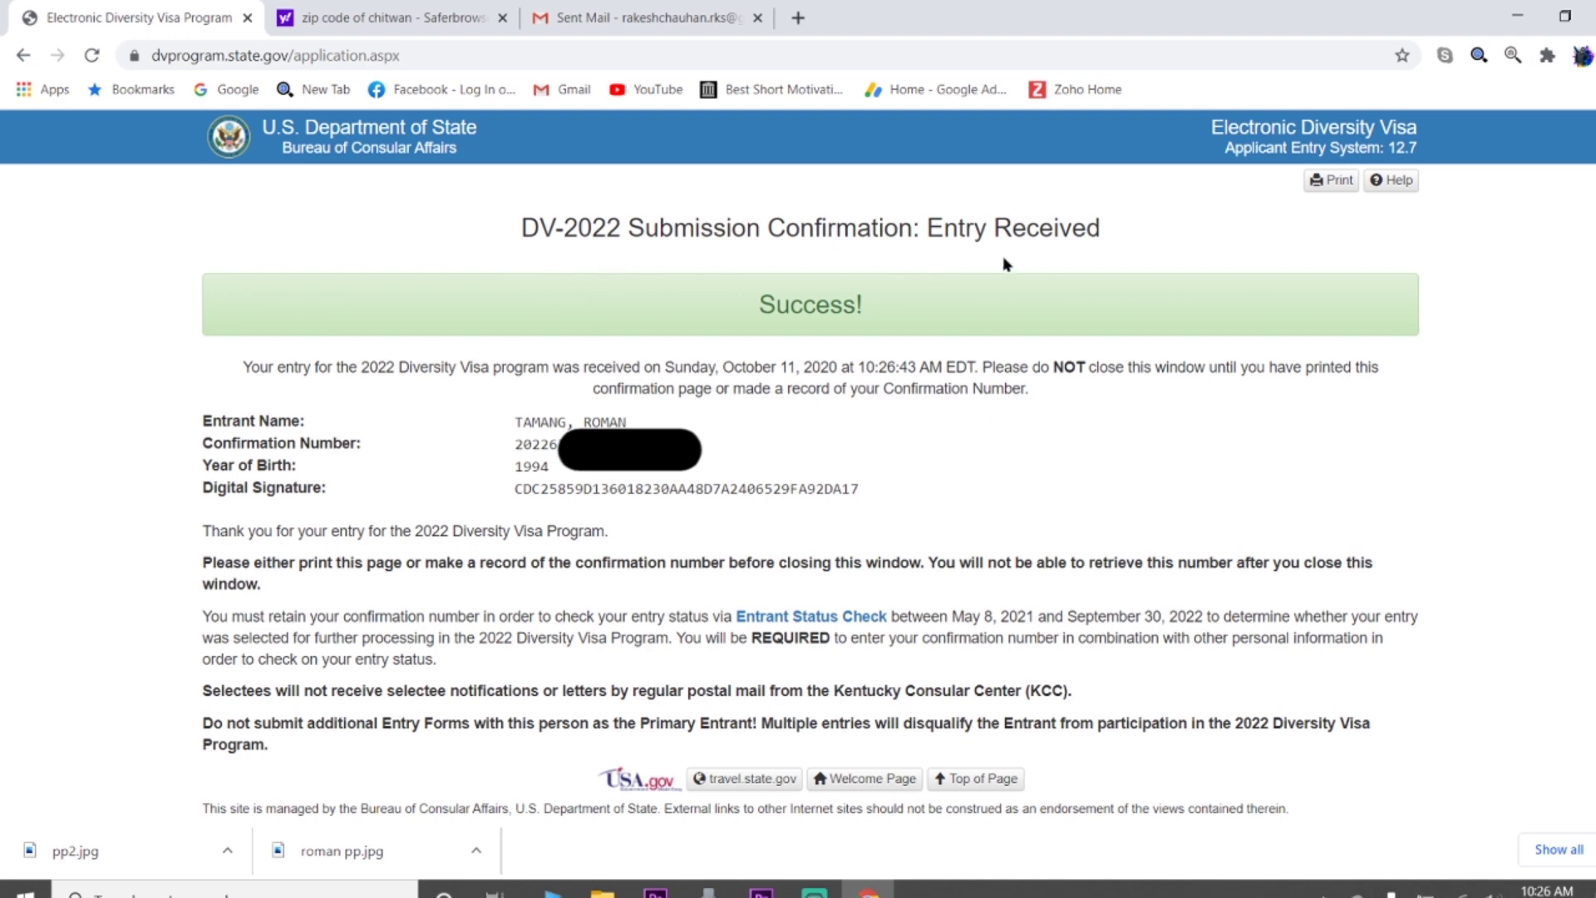
pyautogui.scroll(-1, 886, 339)
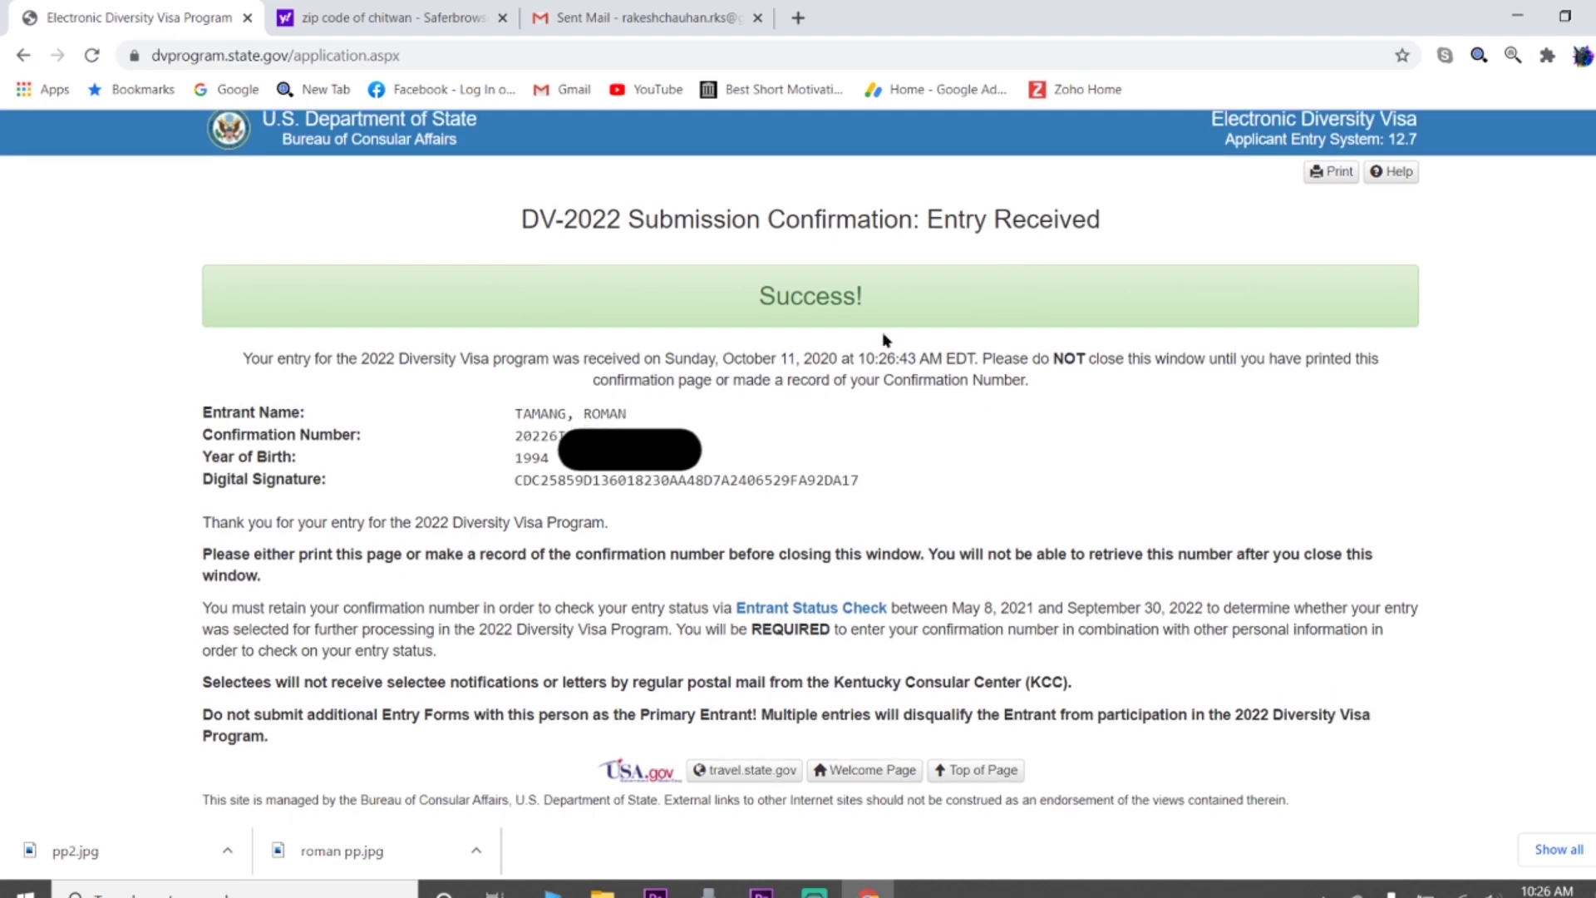